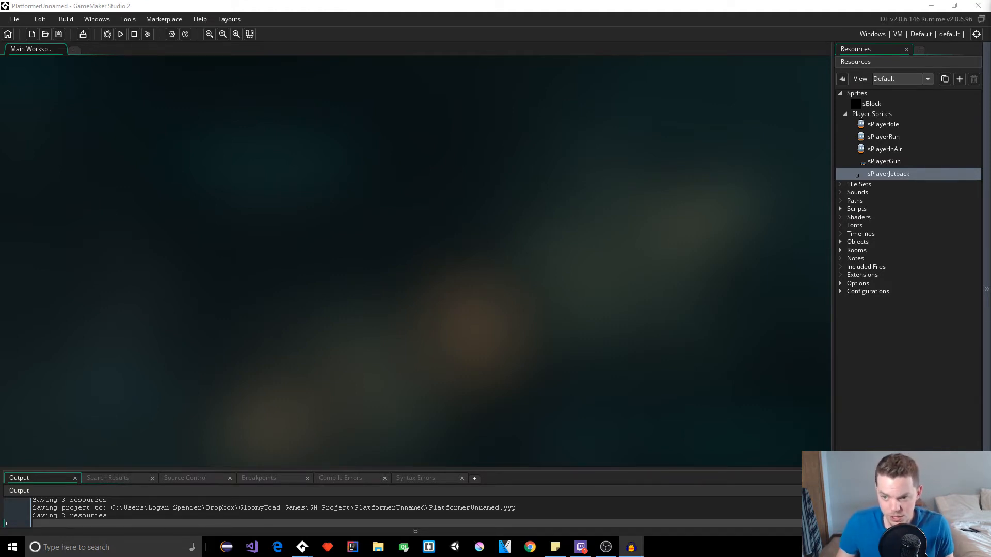
# - Open the sPlayerJetpack sprite's image for editing and turn on the 4 x 4 grid with snapping
pyautogui.doubleClick(884, 175)
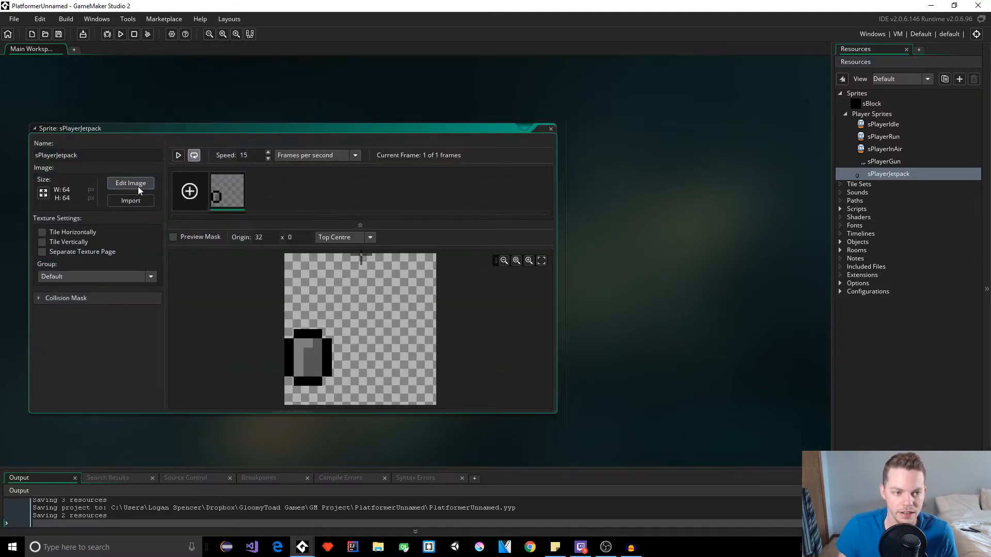
pyautogui.click(131, 184)
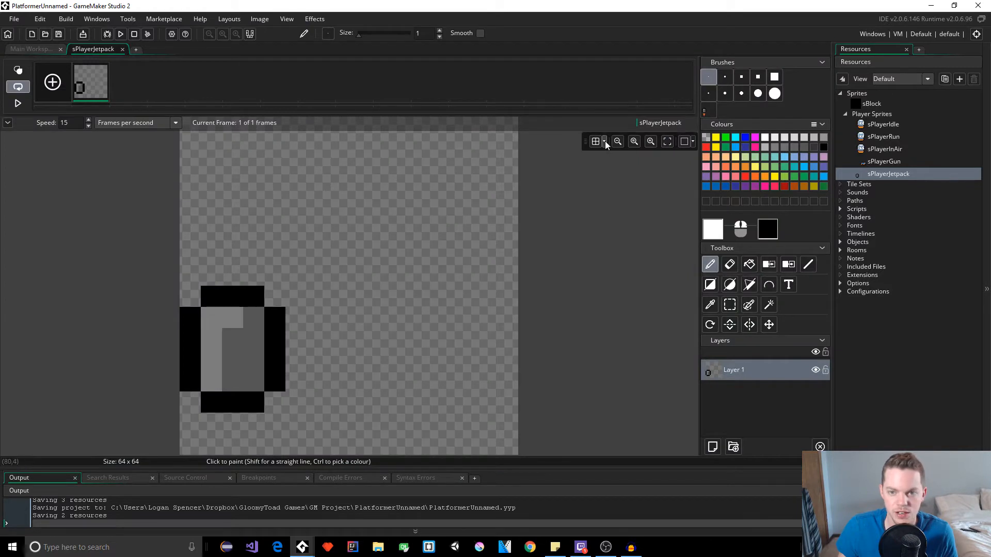
pyautogui.click(605, 141)
pyautogui.click(757, 191)
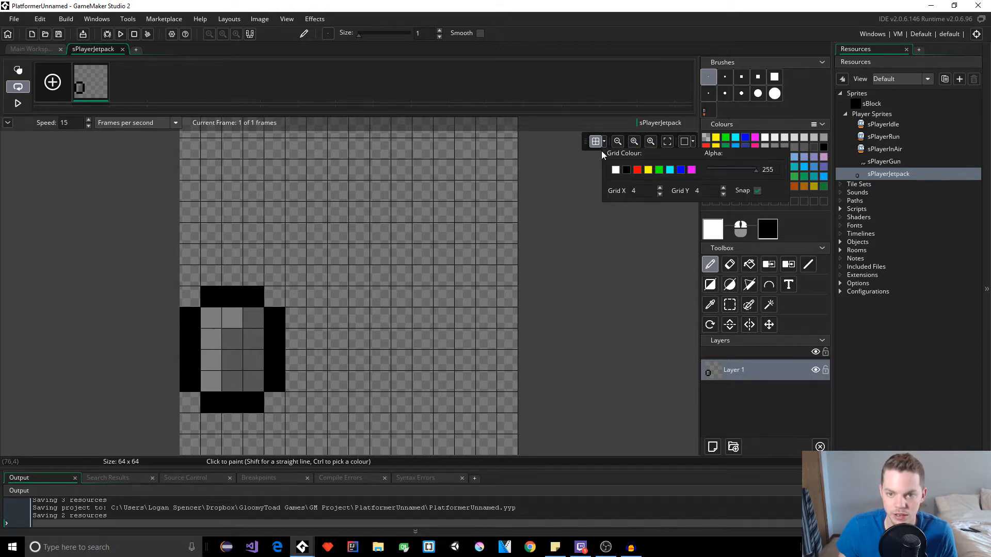
# - Select the jetpack drawing, move it up by one grid cell, deselect it and close the image editor
pyautogui.press('s')
pyautogui.moveTo(370, 181)
pyautogui.mouseDown()
pyautogui.moveTo(369, 372)
pyautogui.moveTo(182, 436)
pyautogui.mouseUp()
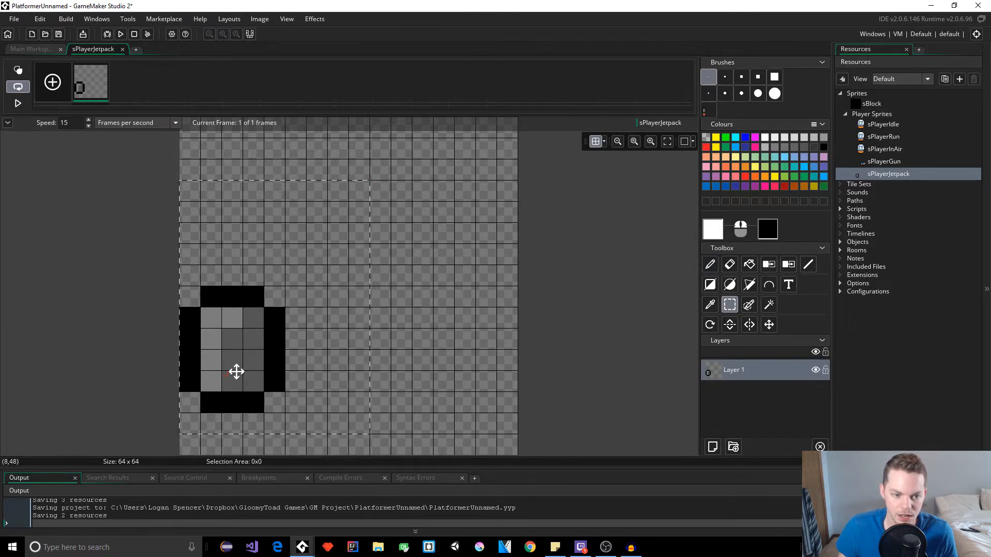
pyautogui.moveTo(237, 372); pyautogui.dragTo(237, 361)
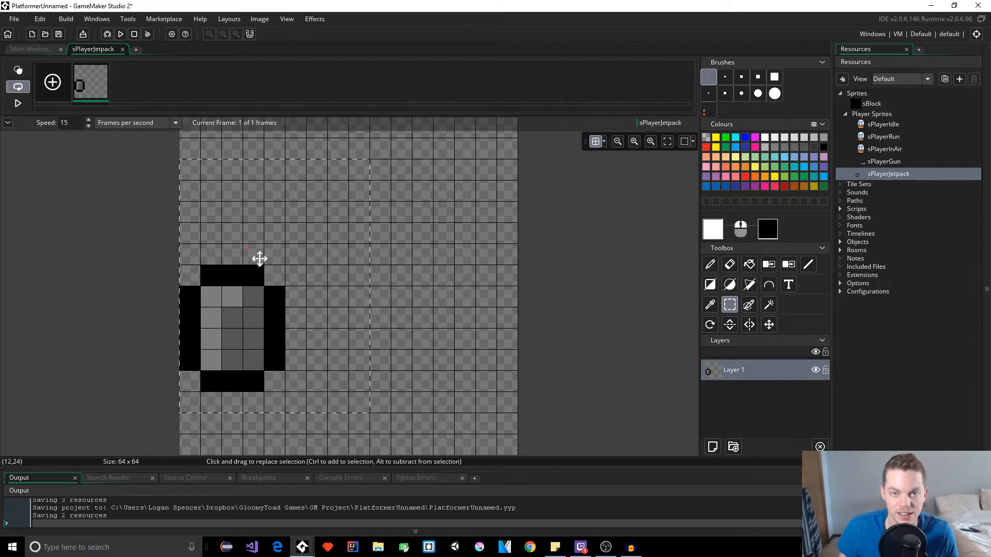
pyautogui.click(253, 317)
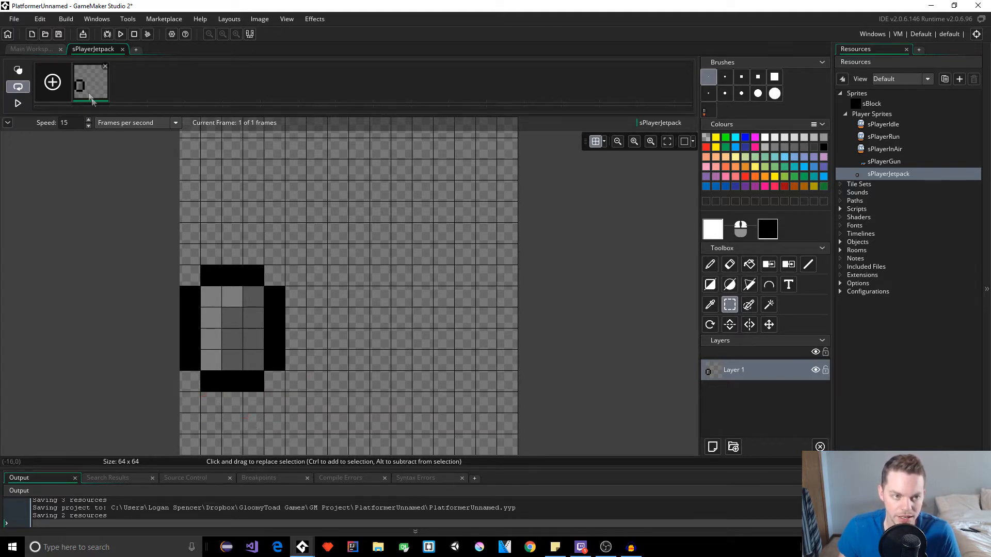
pyautogui.click(122, 49)
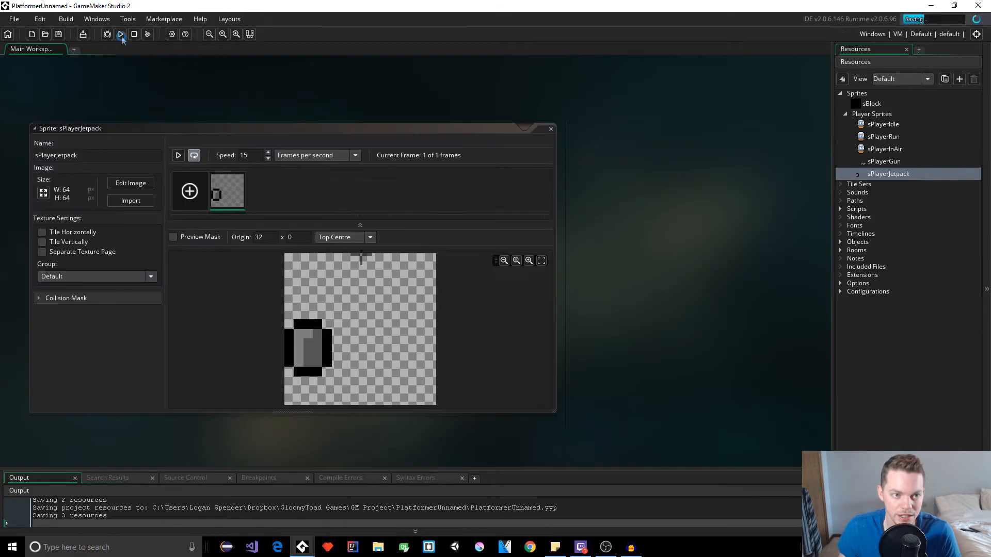
# - Run the game, move and jump with the player to check the jetpack's position, and close the game
pyautogui.click(121, 35)
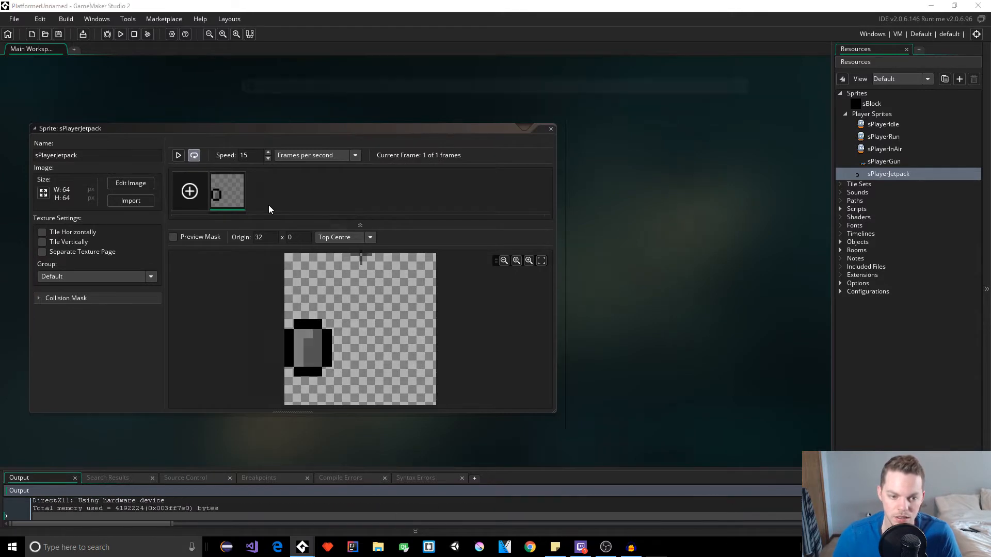
pyautogui.press('Right')
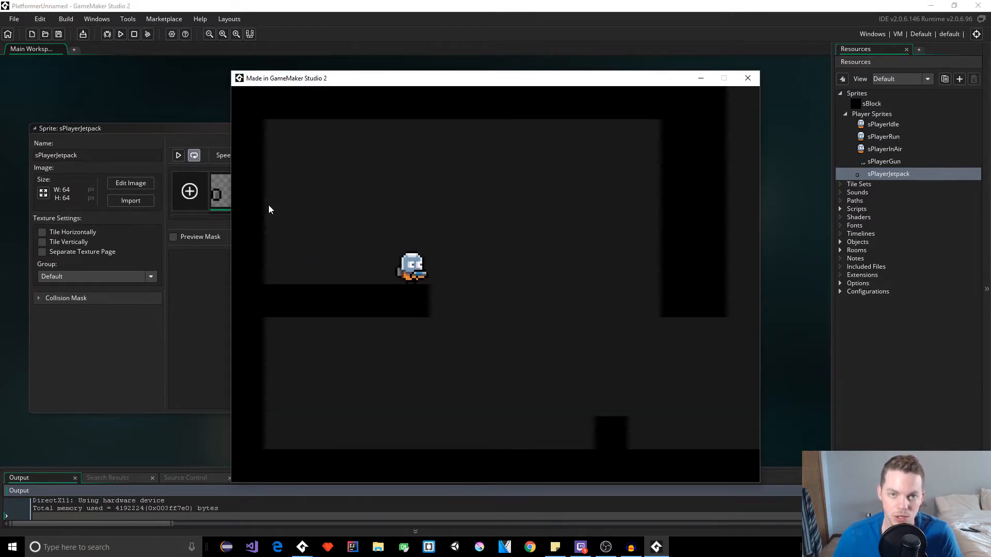
pyautogui.press('space')
pyautogui.press('Right')
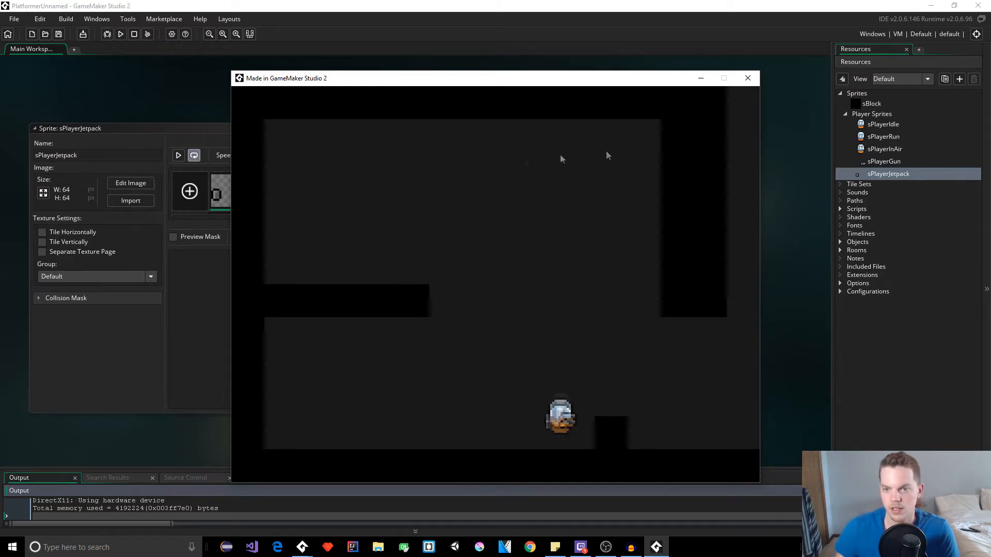
pyautogui.click(748, 79)
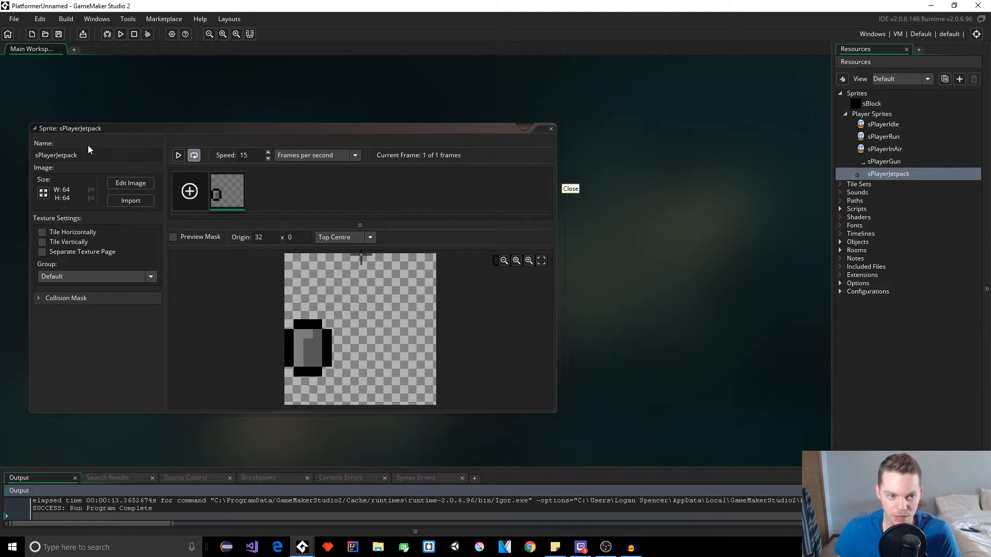
# - Rename the jetpack sprite to sPlayerJetpackOff and duplicate it in the Player Sprites group
pyautogui.click(105, 153)
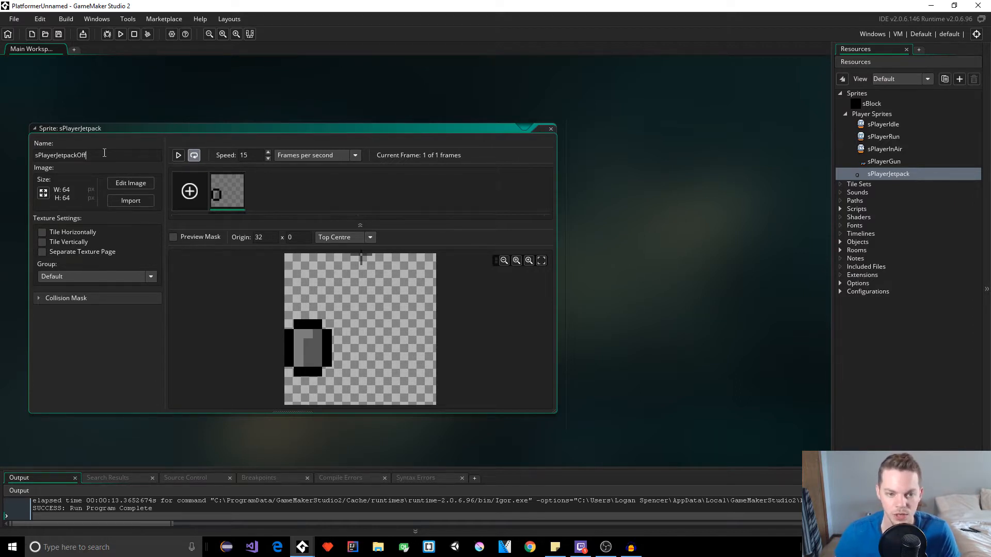
pyautogui.click(551, 129)
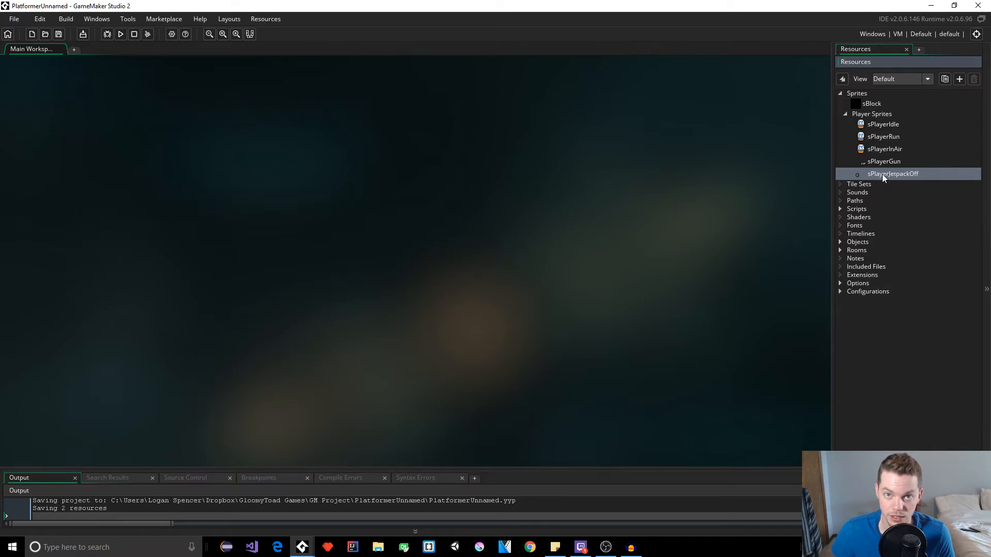
pyautogui.hotkey('ctrl', 'd')
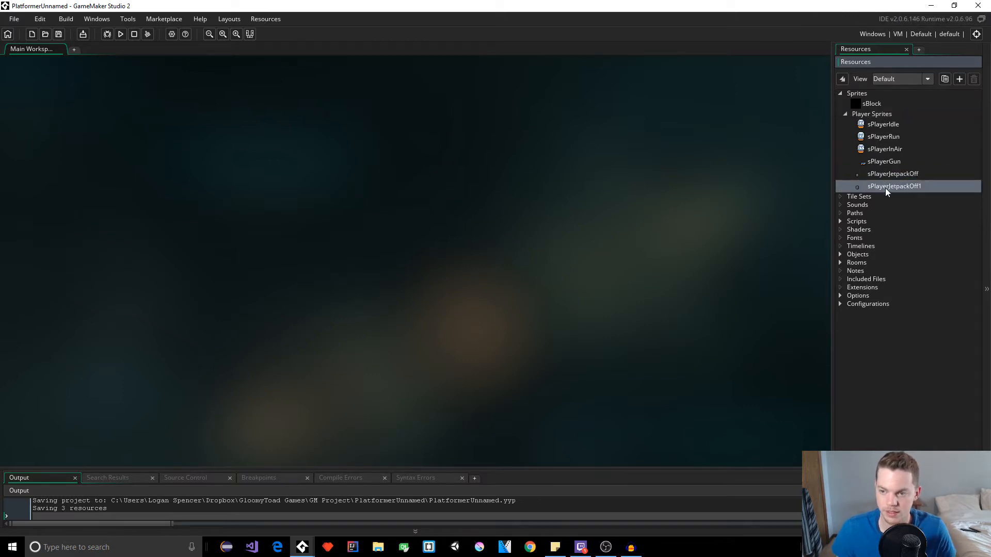
# - Rename the duplicated jetpack sprite to sPlayerJetpackOn
pyautogui.click(885, 188)
pyautogui.click(922, 187)
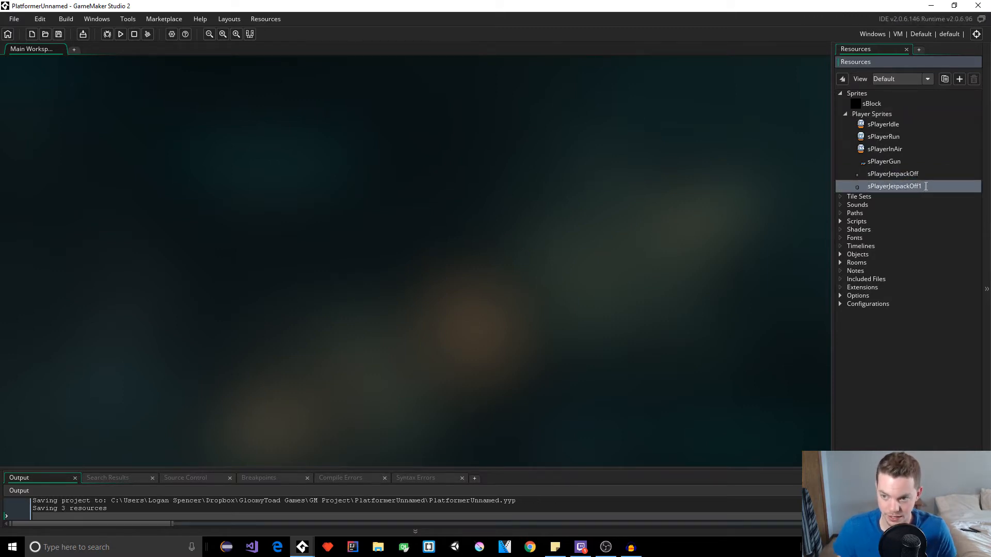
pyautogui.doubleClick(887, 187)
pyautogui.moveTo(103, 152); pyautogui.dragTo(77, 154)
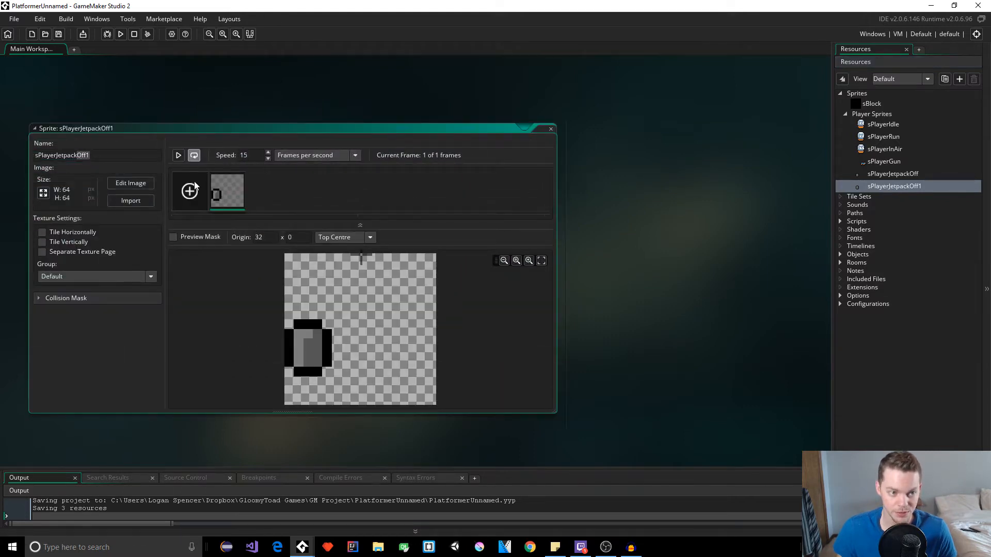
pyautogui.write('On')
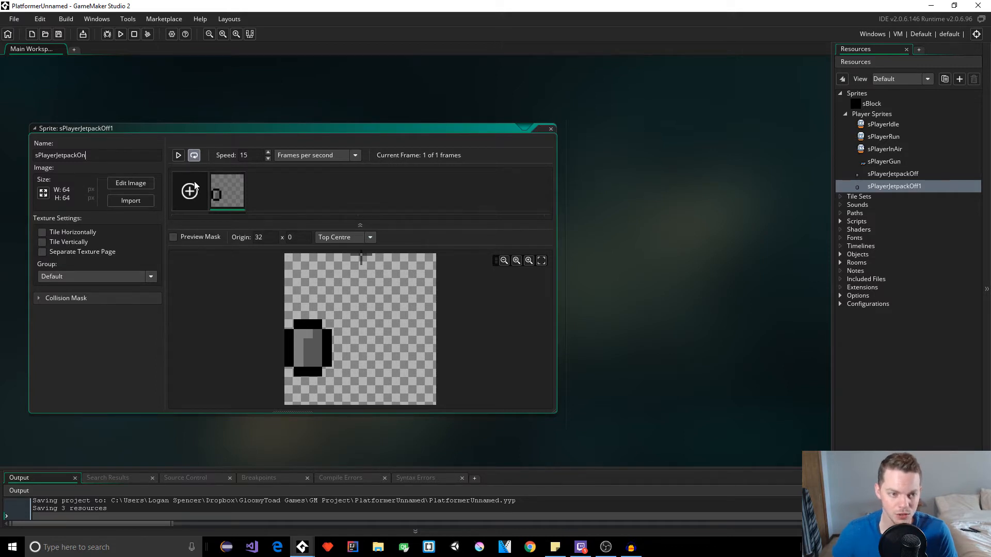
# - Open the sPlayerJetpackOn image for editing and show a 4 x 4 snapping grid with its alpha lowered to 42
pyautogui.click(134, 183)
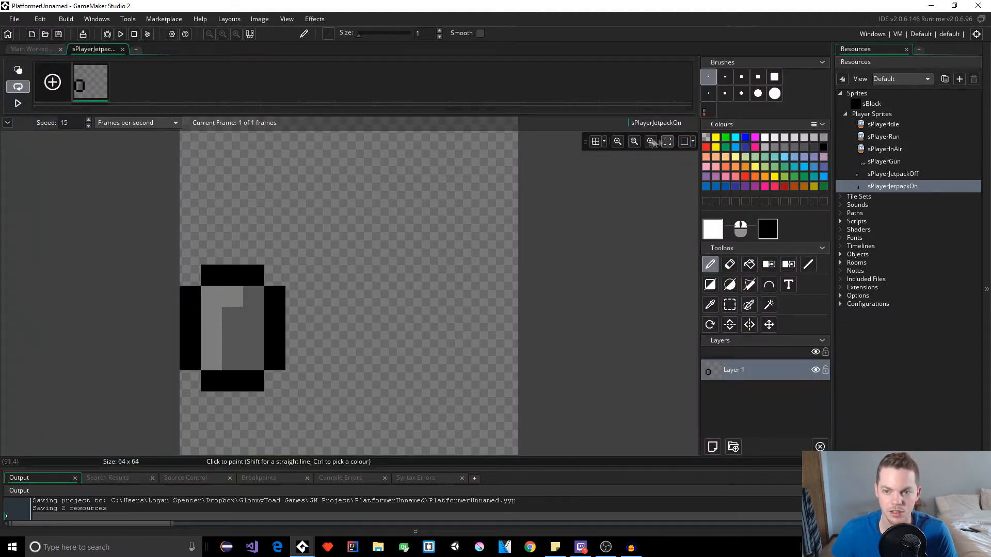
pyautogui.click(599, 142)
pyautogui.click(605, 142)
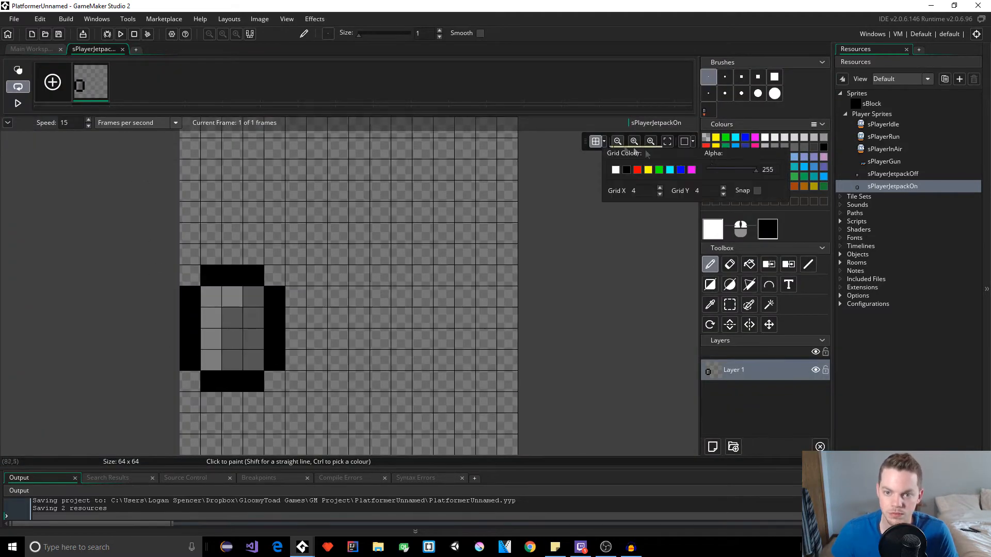
pyautogui.click(758, 190)
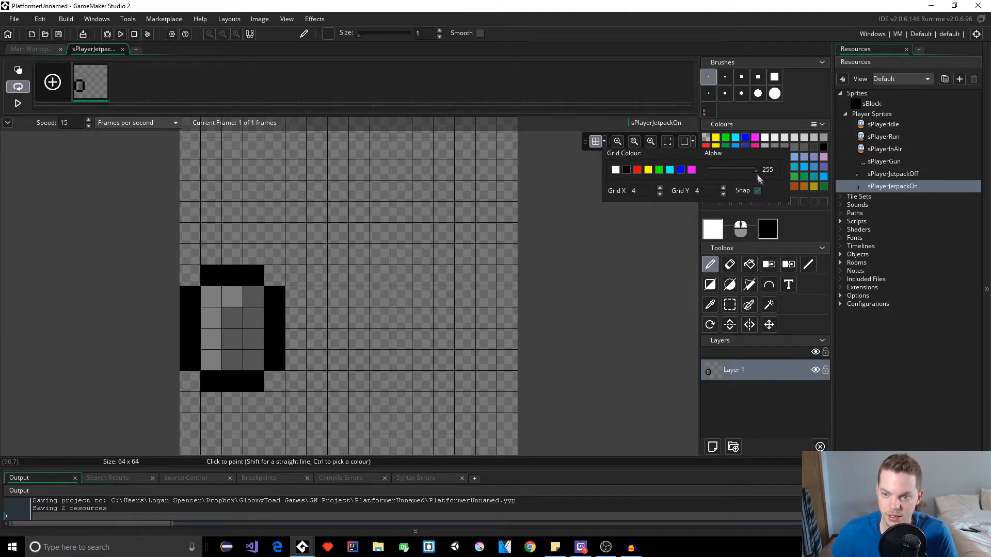
pyautogui.moveTo(754, 170); pyautogui.dragTo(714, 174)
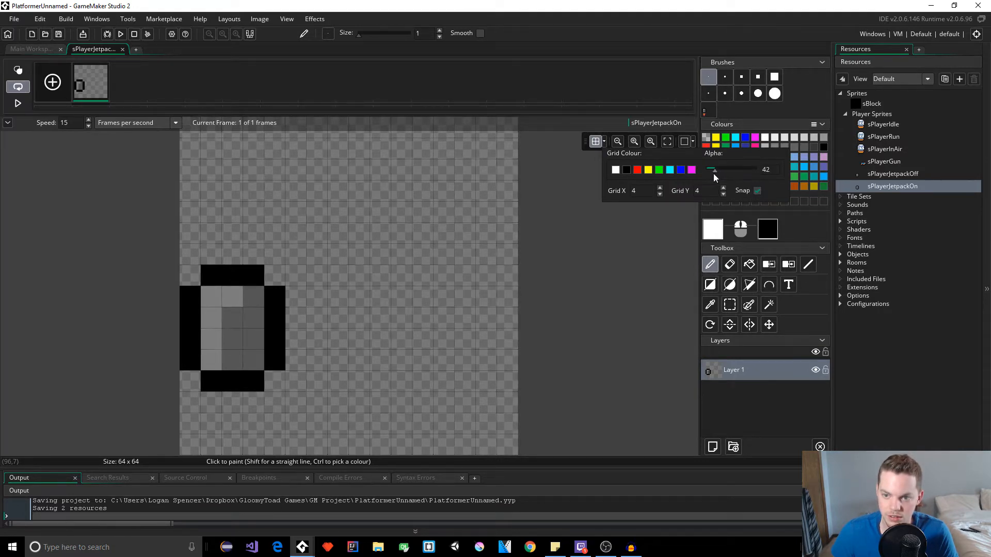
pyautogui.click(599, 239)
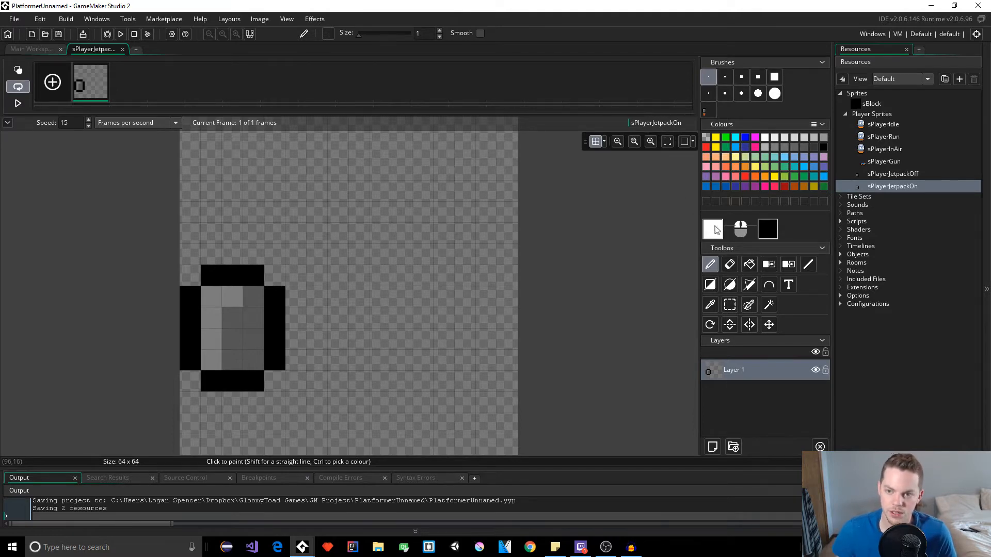
# - Set the primary drawing colour to the red FF3232
pyautogui.click(722, 234)
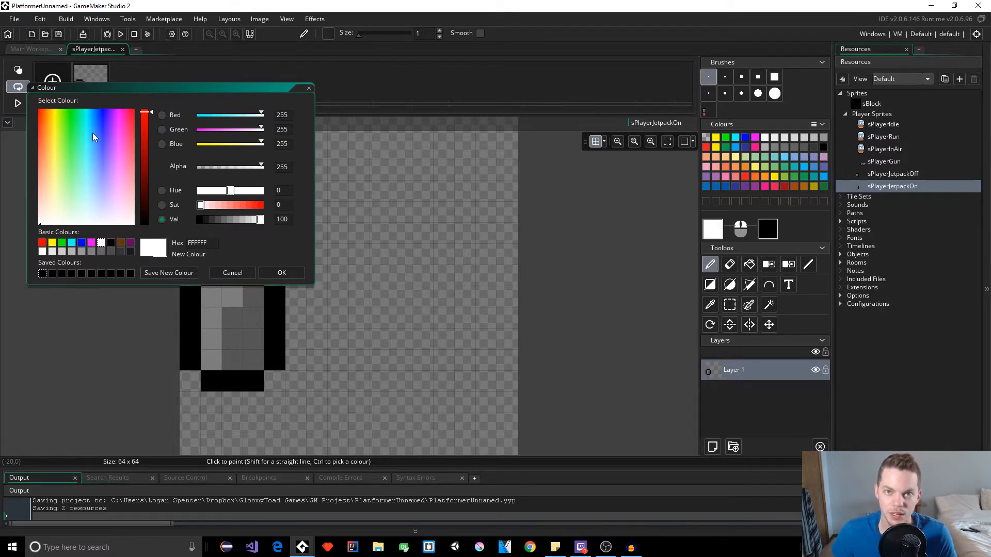
pyautogui.click(39, 113)
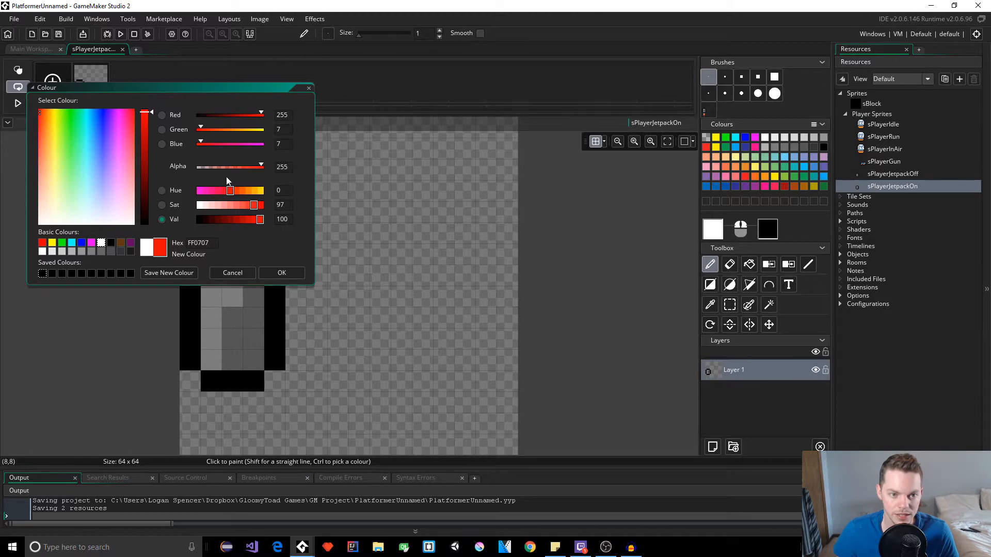
pyautogui.moveTo(253, 205)
pyautogui.mouseDown()
pyautogui.moveTo(244, 207)
pyautogui.moveTo(253, 207)
pyautogui.mouseUp()
pyautogui.click(248, 206)
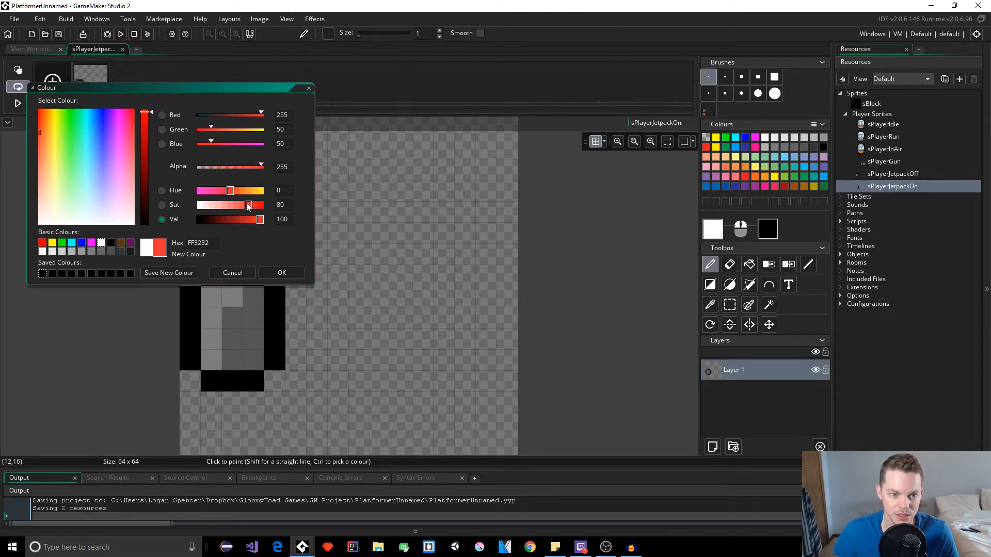
pyautogui.click(251, 206)
pyautogui.click(249, 206)
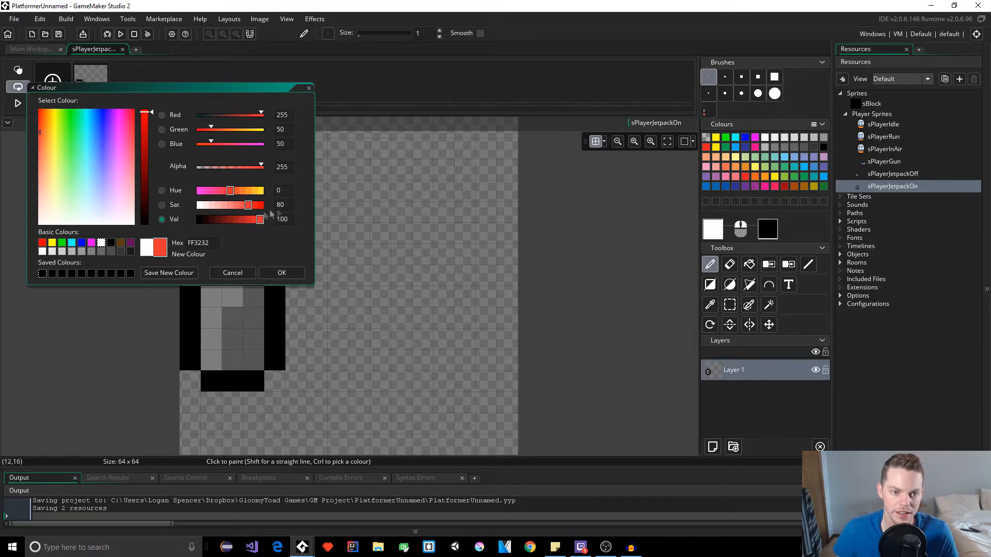
pyautogui.click(274, 274)
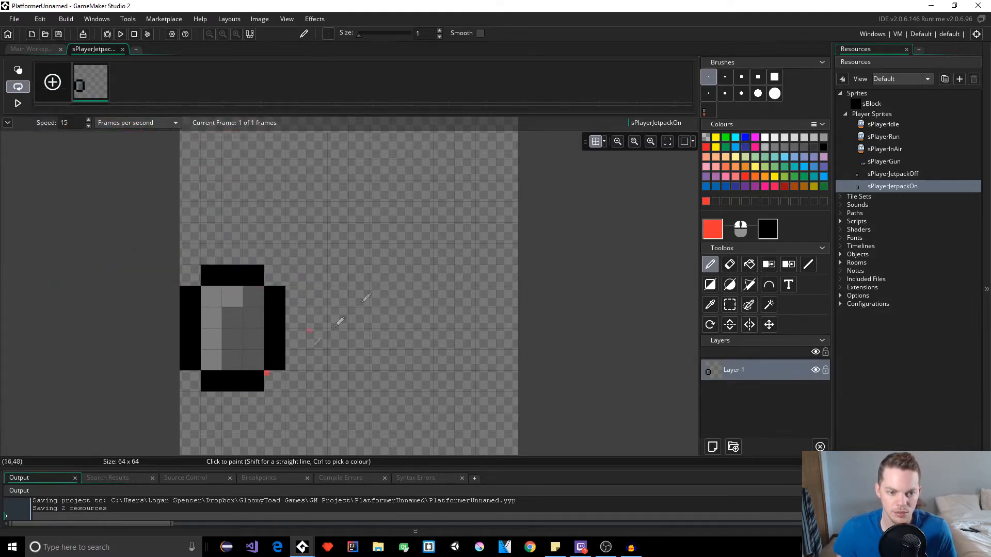
# - Set the brush size to 4 and paint a red flame below the jetpack: two two-cell columns and one lower middle cell
pyautogui.click(440, 30)
pyautogui.click(440, 30)
pyautogui.click(440, 31)
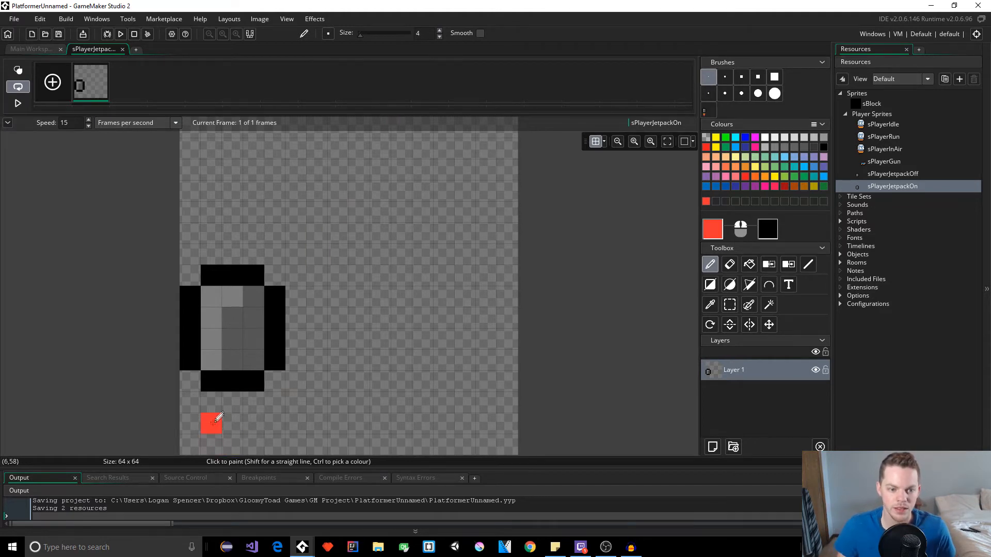
pyautogui.moveTo(209, 402); pyautogui.dragTo(209, 415)
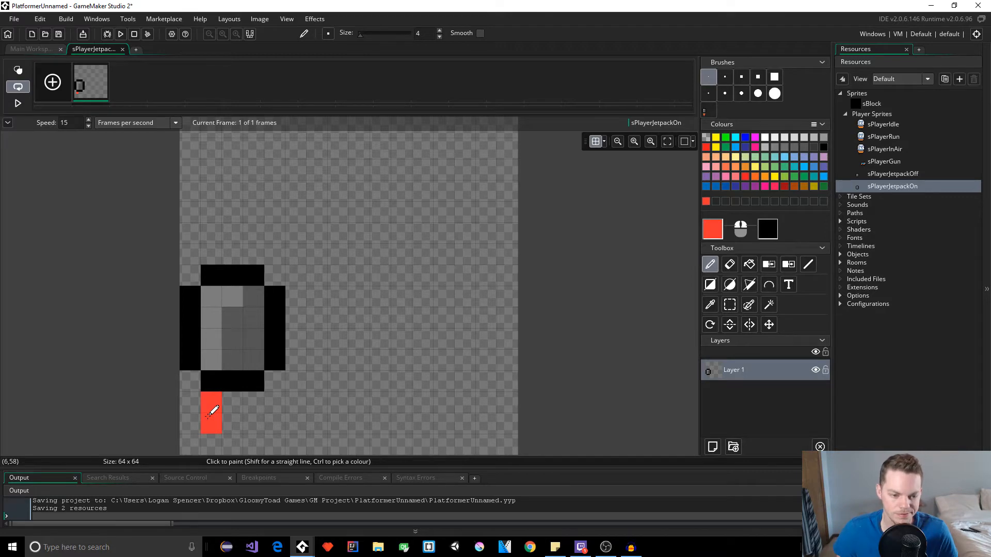
pyautogui.click(233, 444)
pyautogui.click(260, 418)
pyautogui.click(258, 404)
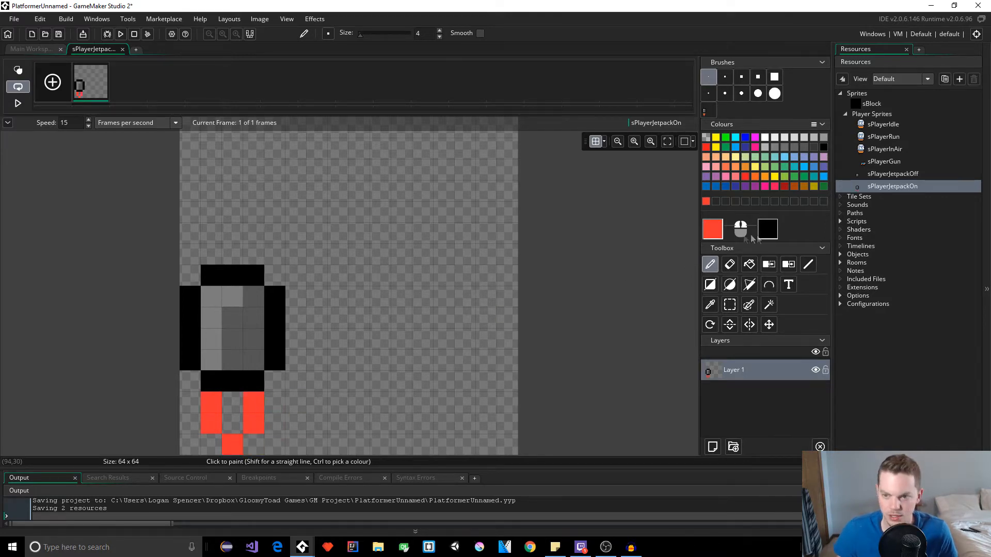
# - Change the primary drawing colour to the more saturated red FF1919
pyautogui.click(710, 236)
pyautogui.moveTo(40, 132); pyautogui.dragTo(33, 120)
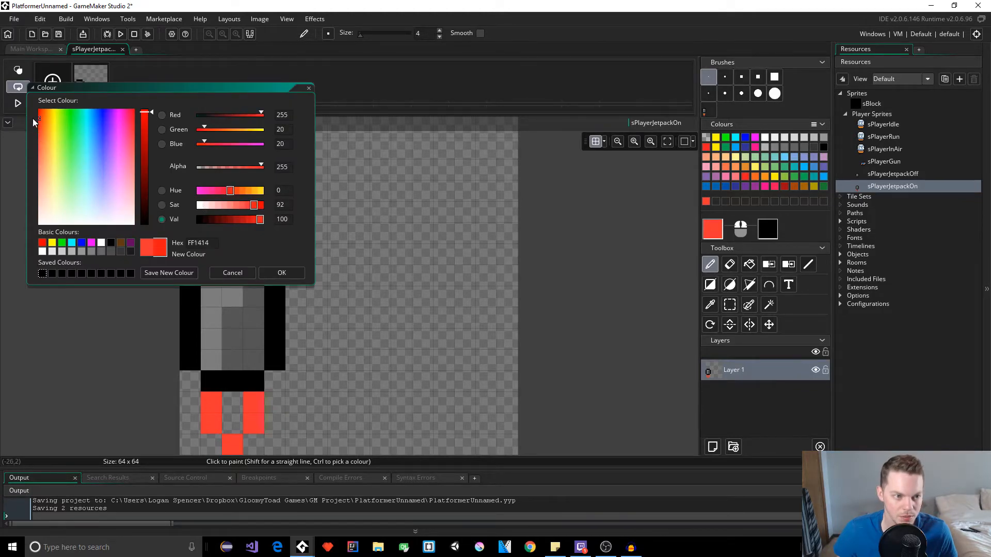
pyautogui.moveTo(254, 205); pyautogui.dragTo(257, 206)
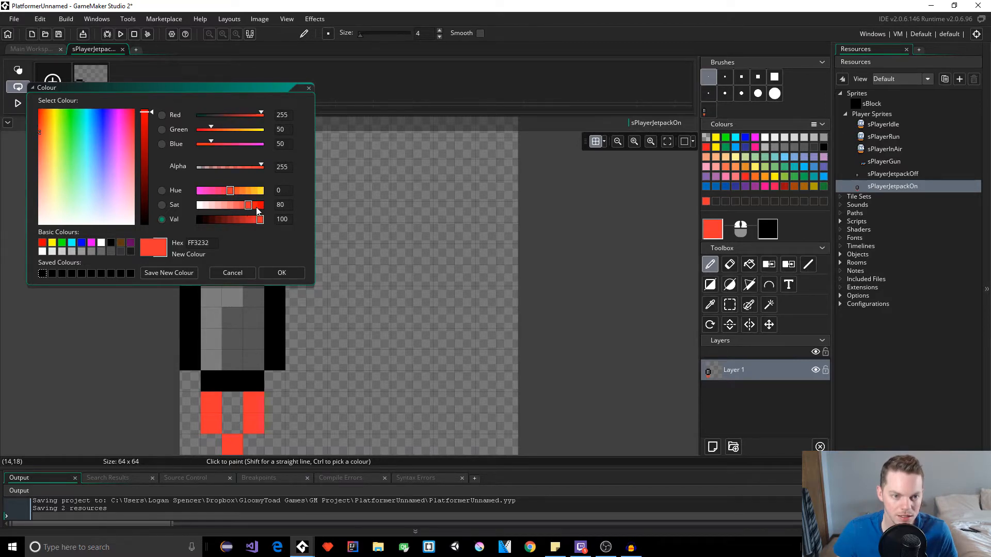
pyautogui.click(281, 273)
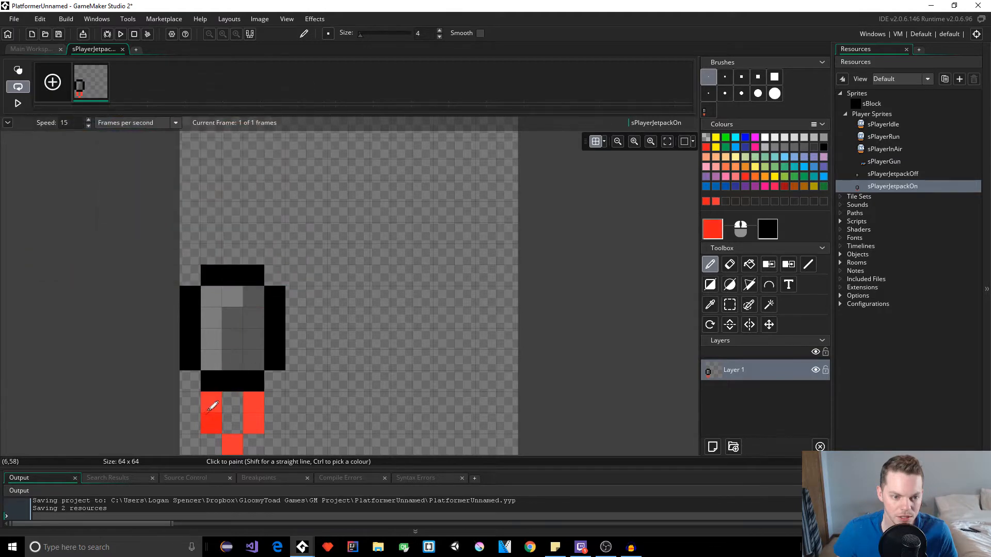
# - Repaint all the flame cells below the jetpack with the FF1919 red
pyautogui.click(211, 410)
pyautogui.click(213, 422)
pyautogui.click(233, 442)
pyautogui.click(256, 422)
pyautogui.click(258, 405)
pyautogui.click(333, 448)
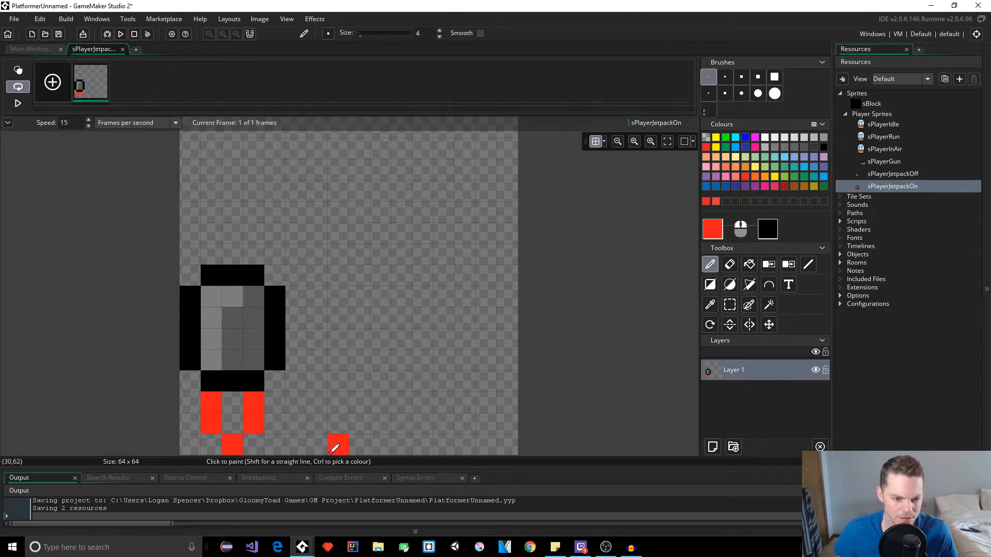
# - Set the primary red's saturation to 85 and repaint all the flame cells below the jetpack with it
pyautogui.click(713, 229)
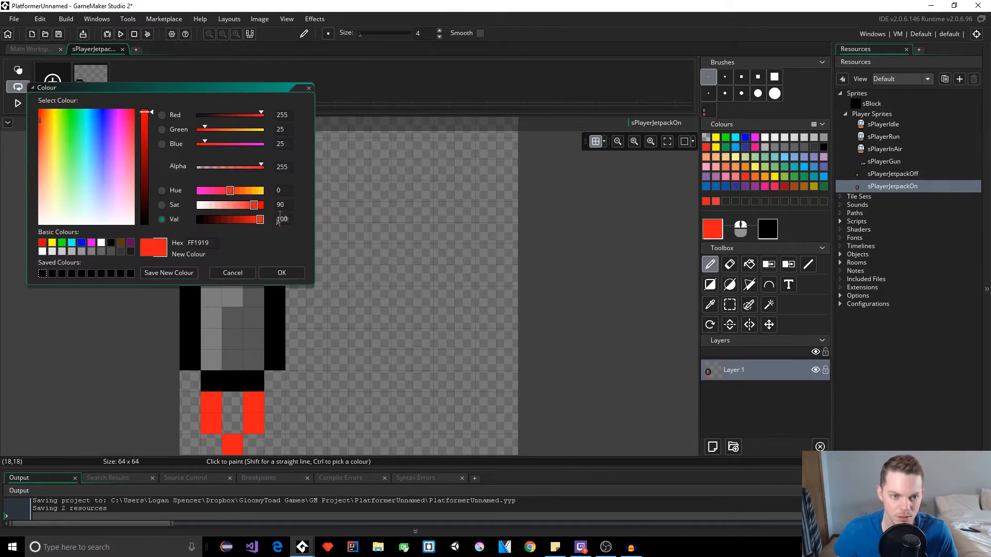
pyautogui.write('85')
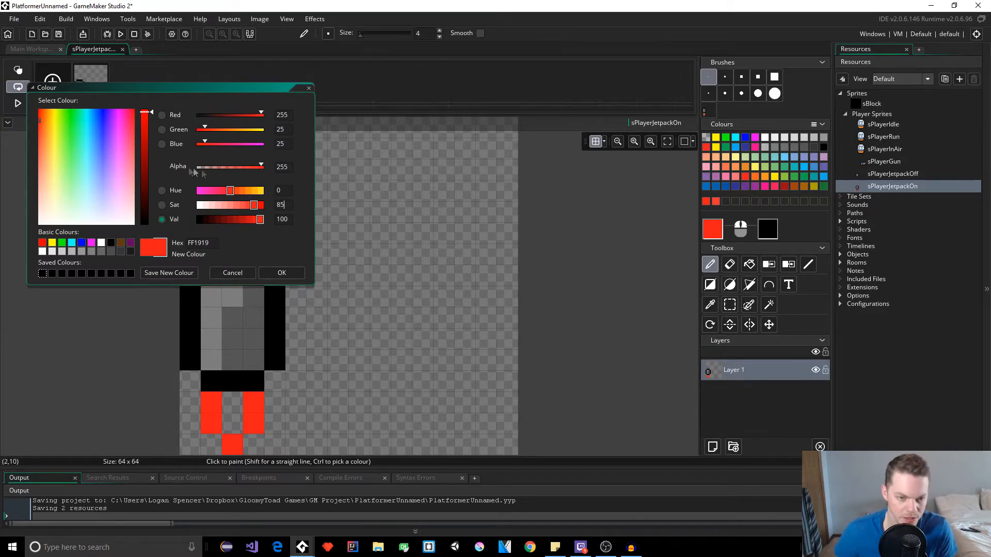
pyautogui.click(269, 274)
pyautogui.moveTo(208, 407)
pyautogui.mouseDown()
pyautogui.moveTo(212, 418)
pyautogui.moveTo(260, 409)
pyautogui.mouseUp()
pyautogui.click(231, 443)
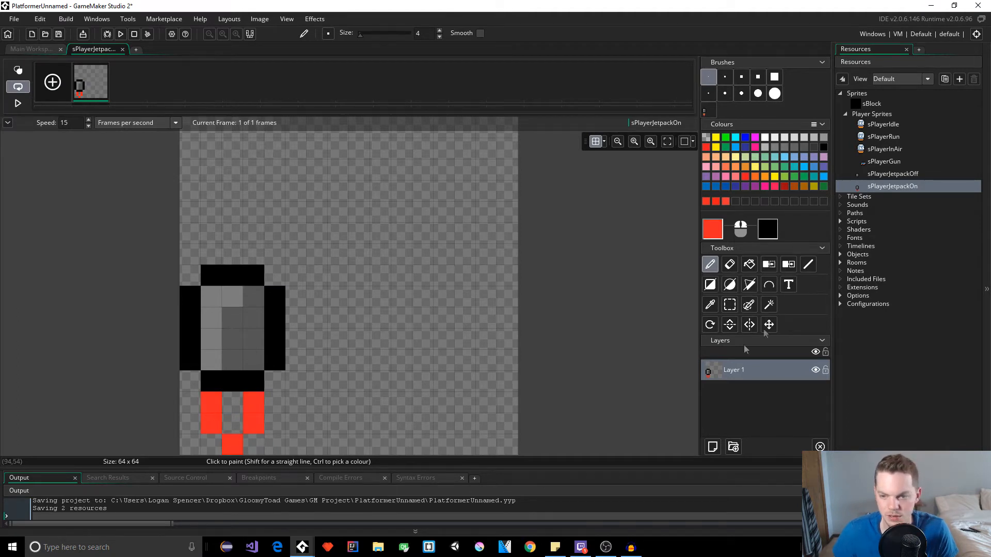
# - Choose the light yellow FFF568 and paint the two middle cells between the red flame columns
pyautogui.click(774, 177)
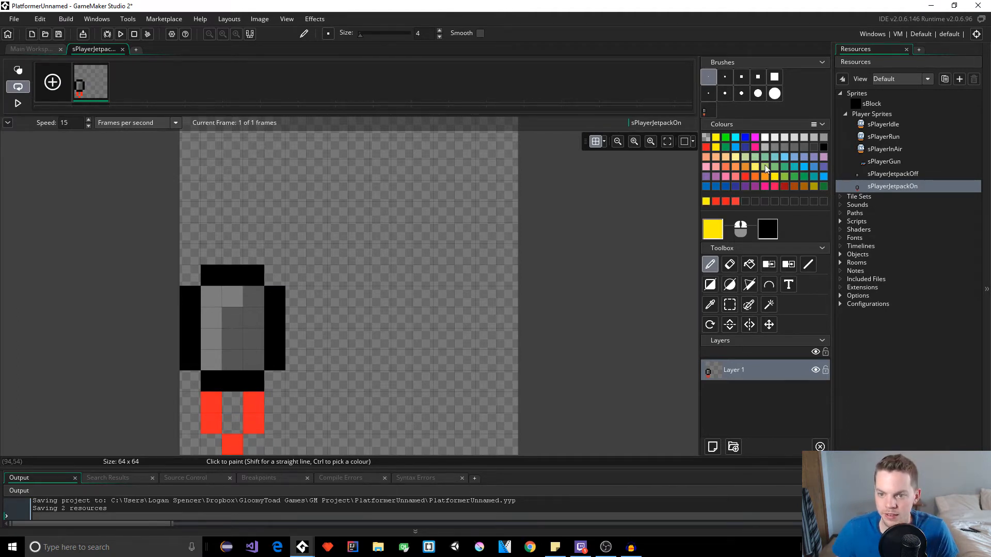
pyautogui.click(757, 166)
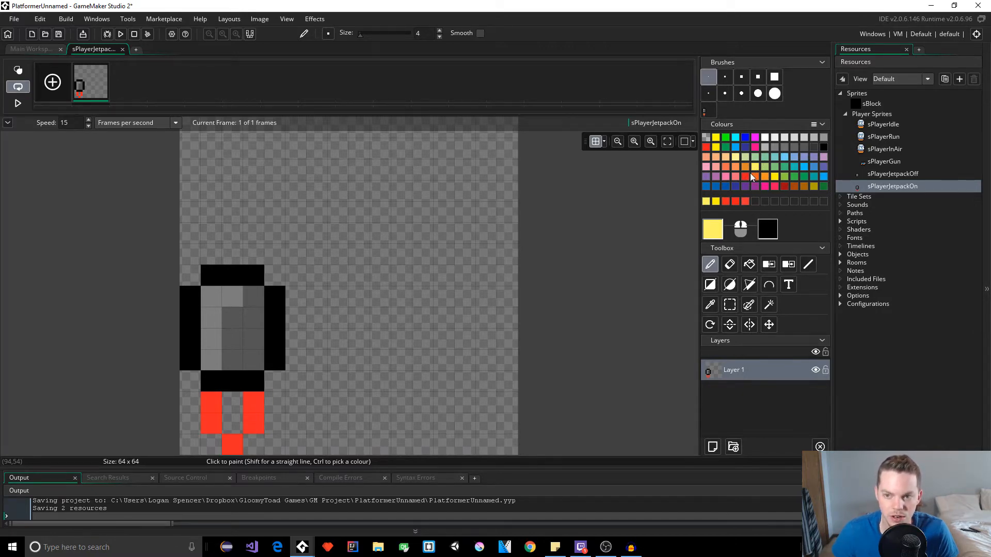
pyautogui.moveTo(232, 401); pyautogui.dragTo(232, 424)
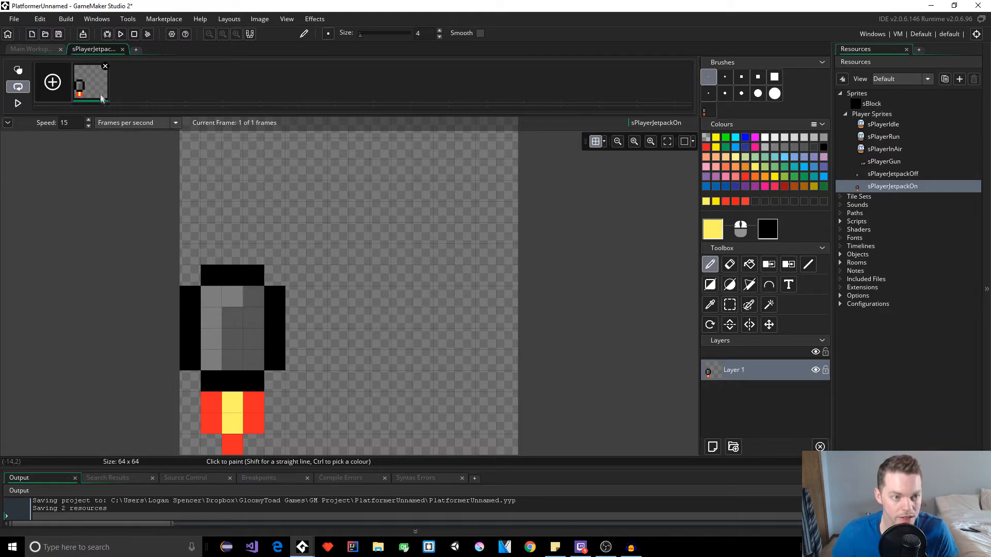
# - Duplicate the flame frame to make a second frame and undo the stray yellow paint on it
pyautogui.hotkey('ctrl', 'v')
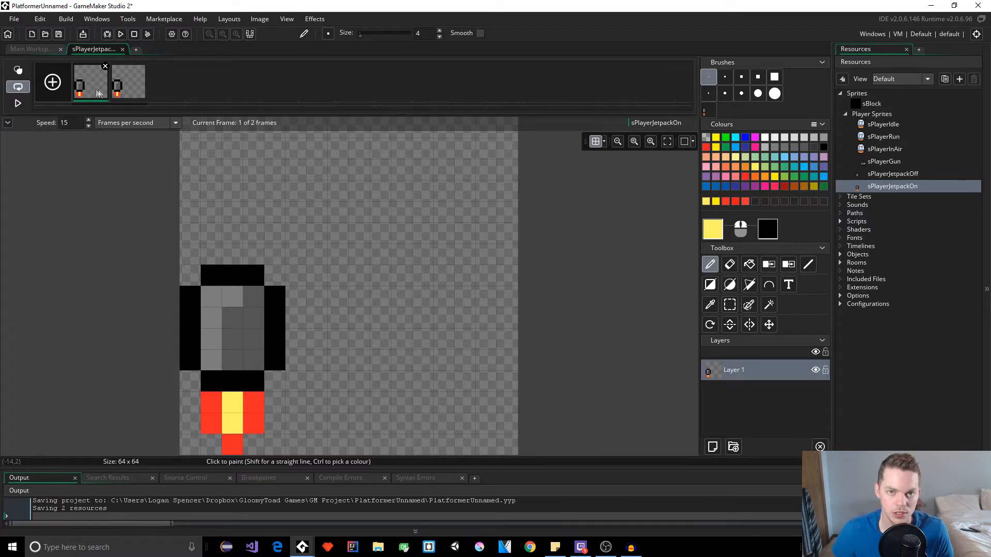
pyautogui.hotkey('ctrl', 'z')
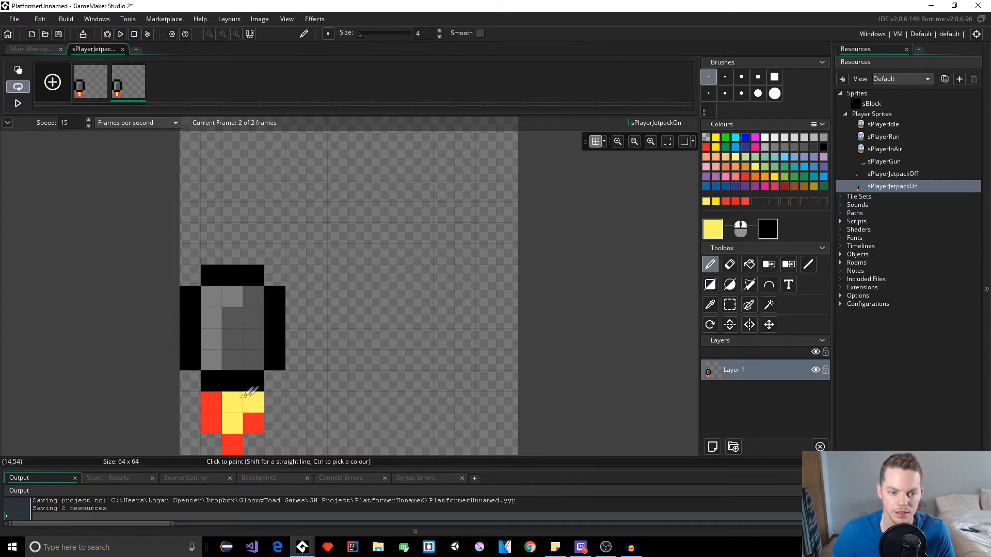
# - Sample the flame's red as the primary colour and set its saturation to 76
pyautogui.keyDown('ctrl'); pyautogui.click(215, 403); pyautogui.keyUp('ctrl')
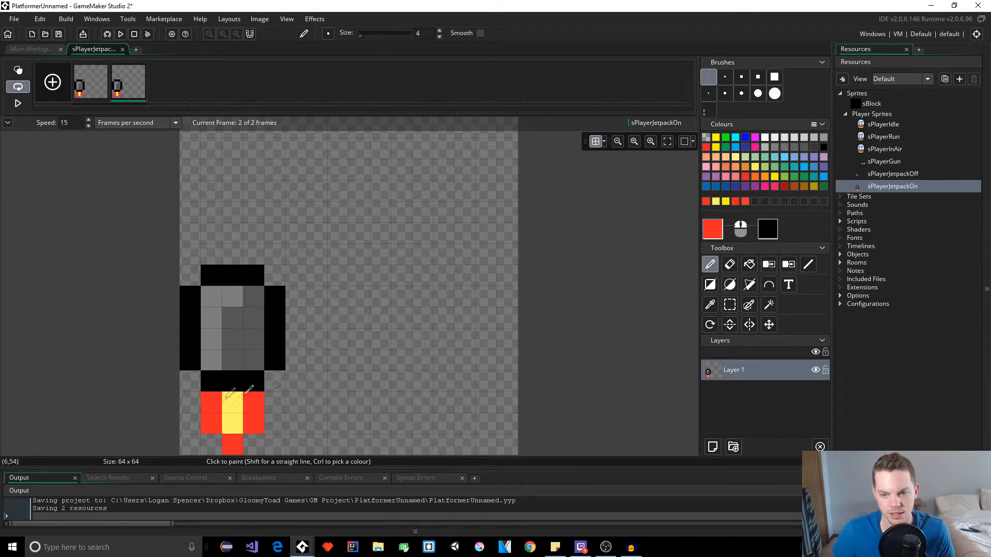
pyautogui.click(714, 237)
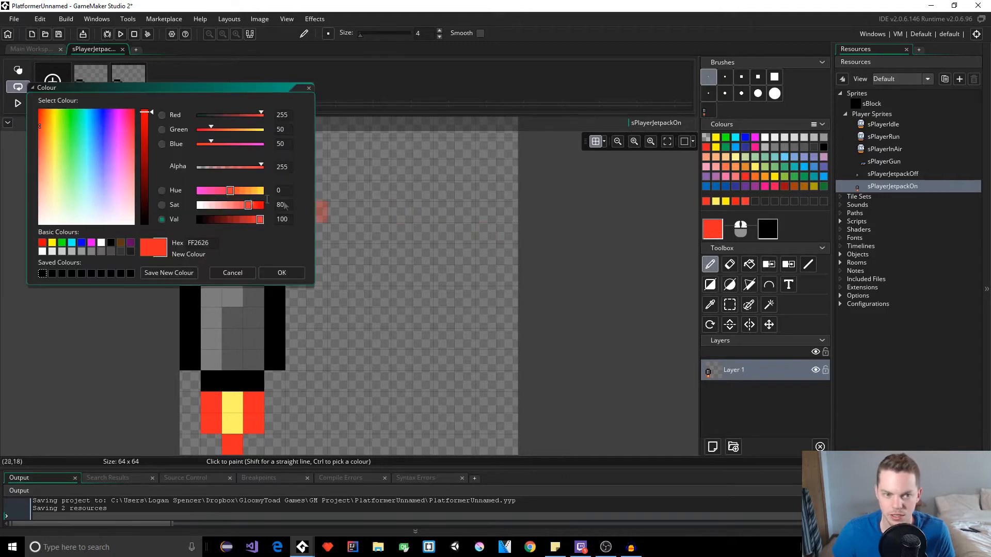
pyautogui.click(243, 205)
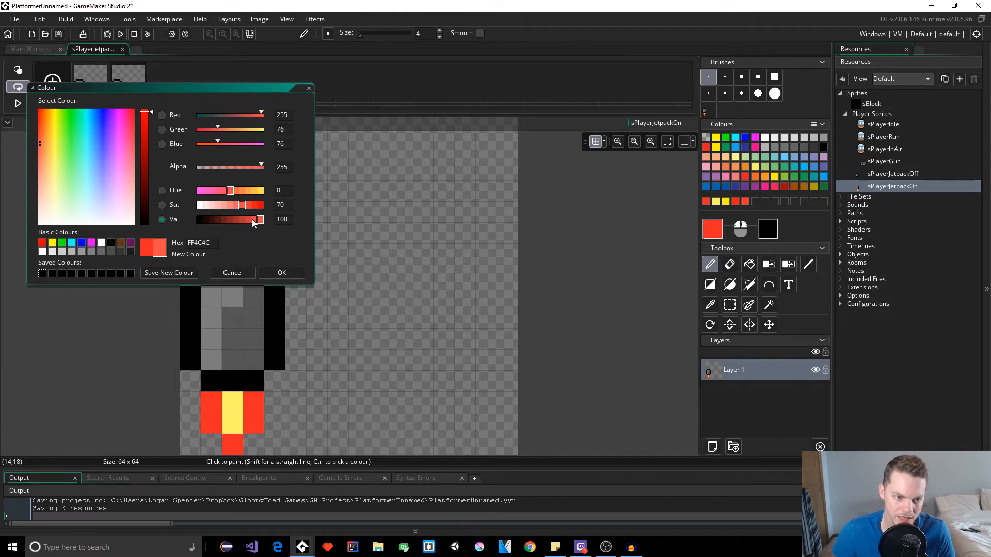
pyautogui.click(248, 205)
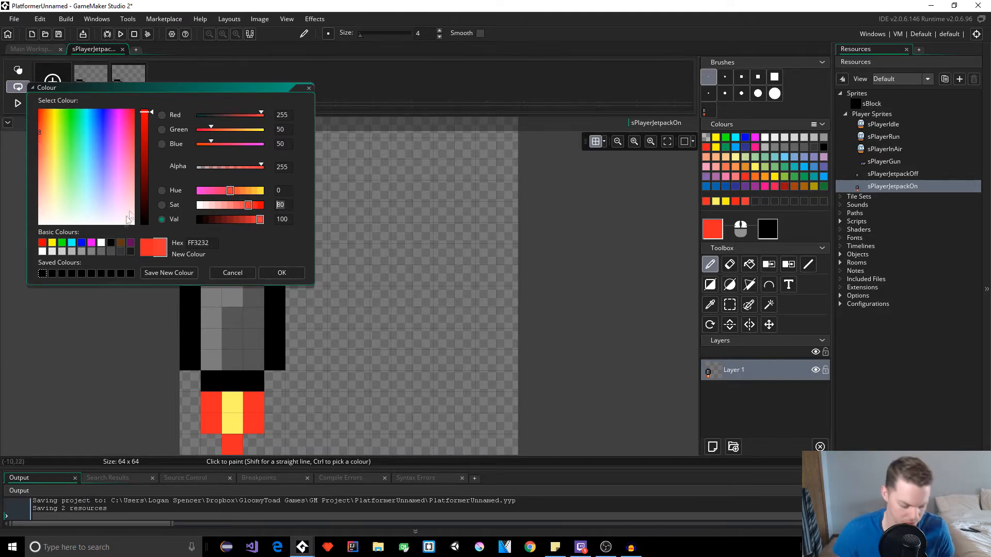
pyautogui.write('8')
pyautogui.press('BackSpace')
pyautogui.write('776')
pyautogui.moveTo(288, 203); pyautogui.dragTo(172, 208)
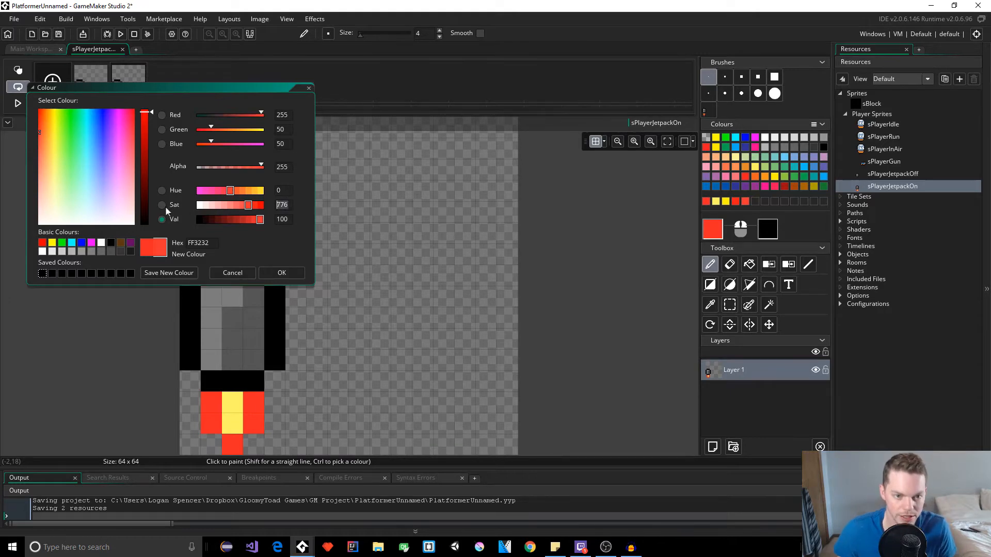
pyautogui.write('76')
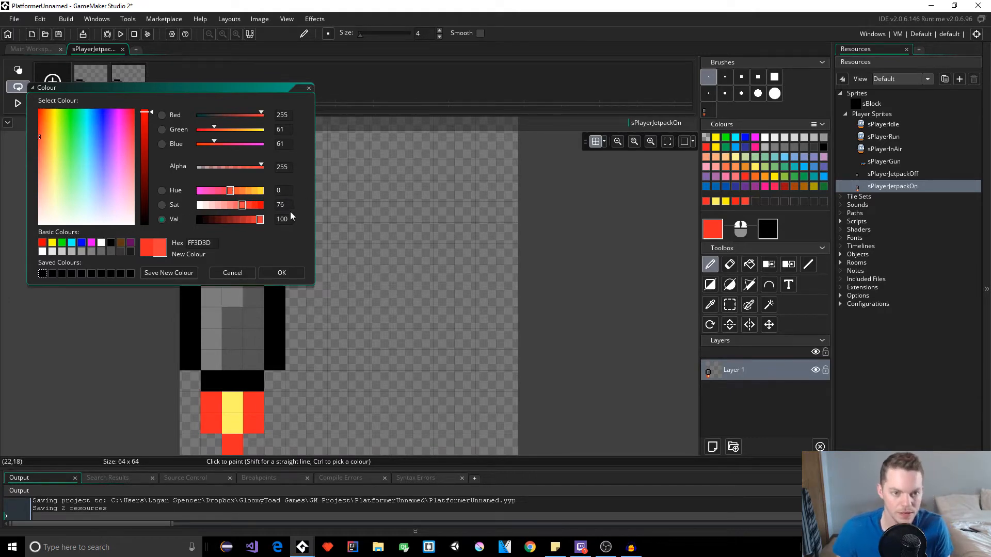
# - Change the colour's value to 80 and hue to 350, and paint the second frame's two upper outer flame cells with it
pyautogui.click(253, 221)
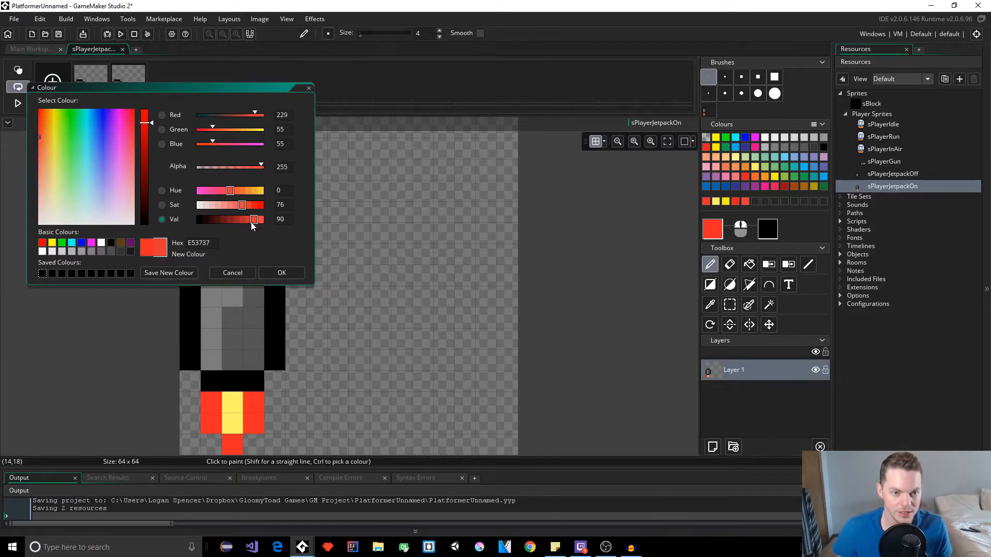
pyautogui.click(249, 222)
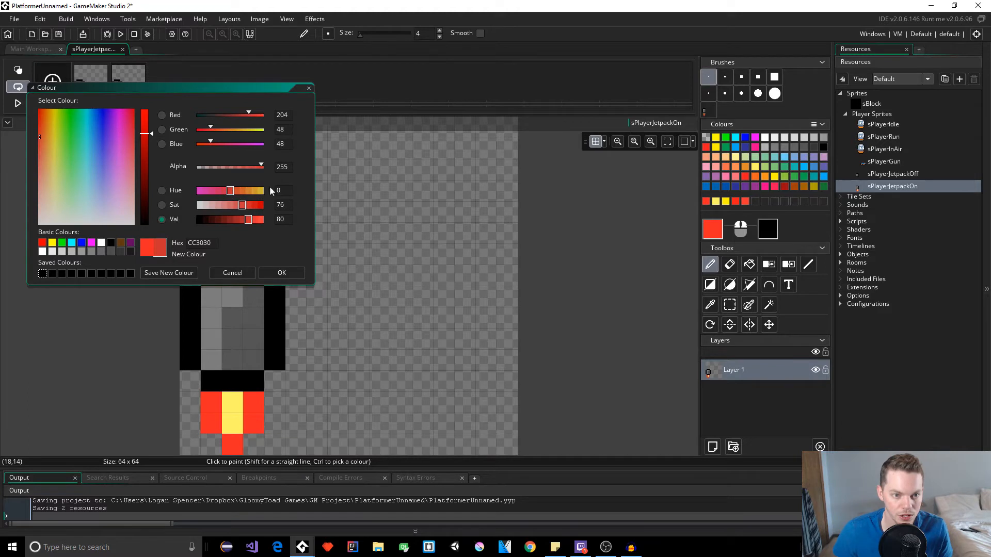
pyautogui.click(224, 191)
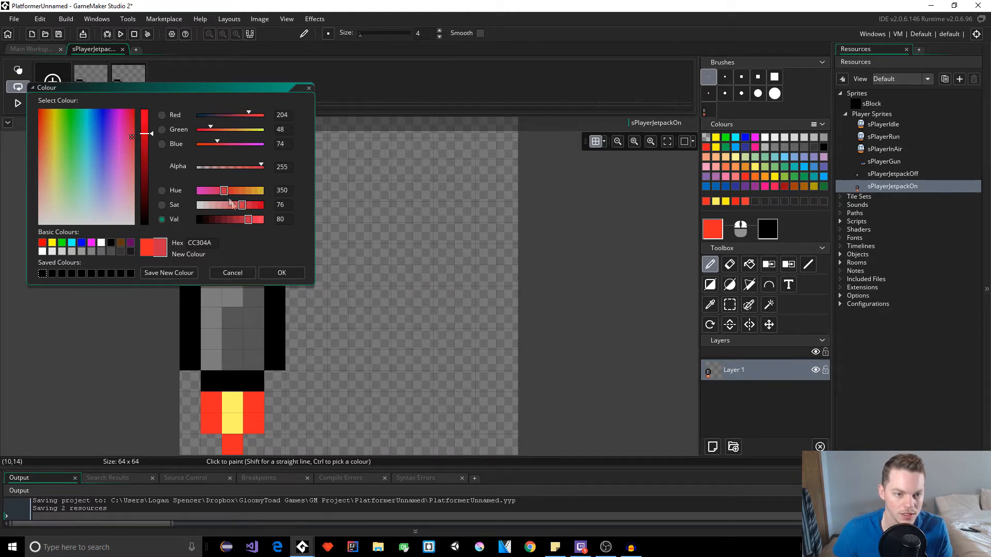
pyautogui.click(282, 273)
pyautogui.click(212, 402)
pyautogui.click(255, 402)
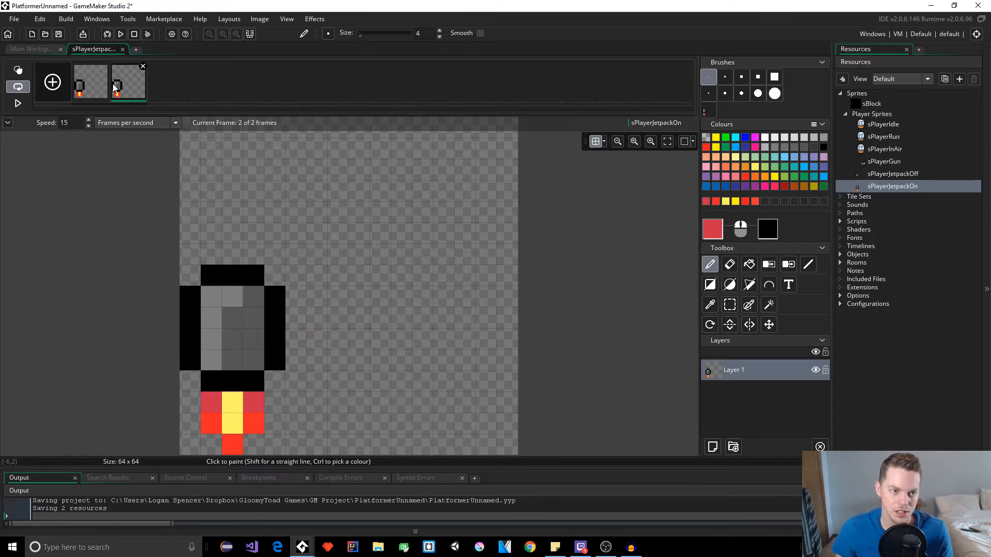
pyautogui.click(234, 423)
pyautogui.hotkey('ctrl', 'z')
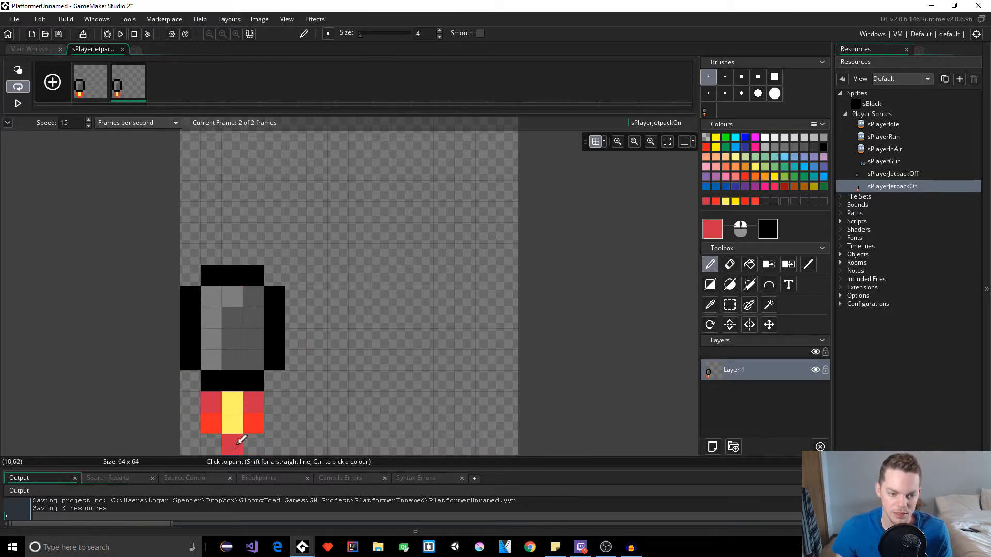
pyautogui.press('e')
pyautogui.click(234, 446)
pyautogui.moveTo(212, 425); pyautogui.dragTo(256, 425)
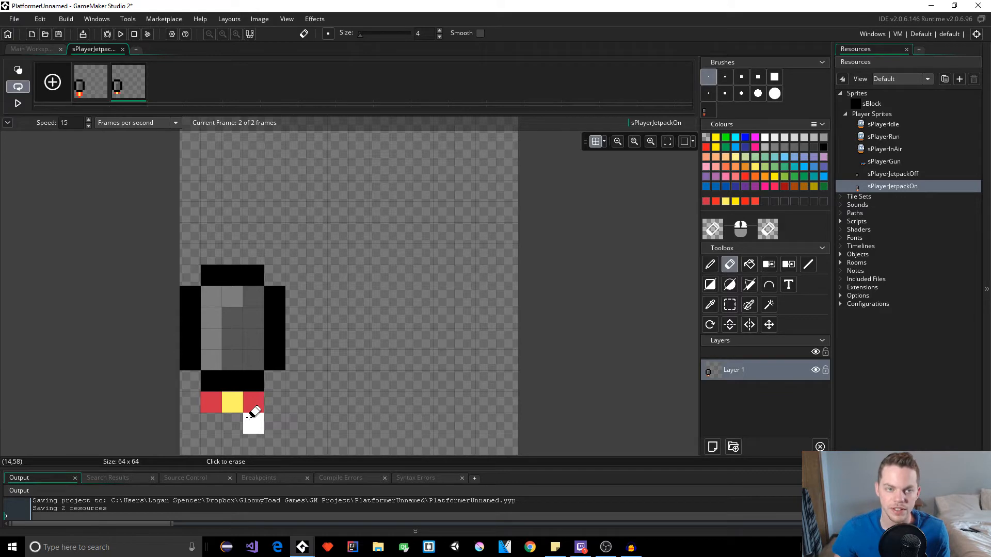
pyautogui.hotkey('ctrl', 'z')
pyautogui.hotkey('ctrl', 'z')
pyautogui.hotkey('ctrl', 'z')
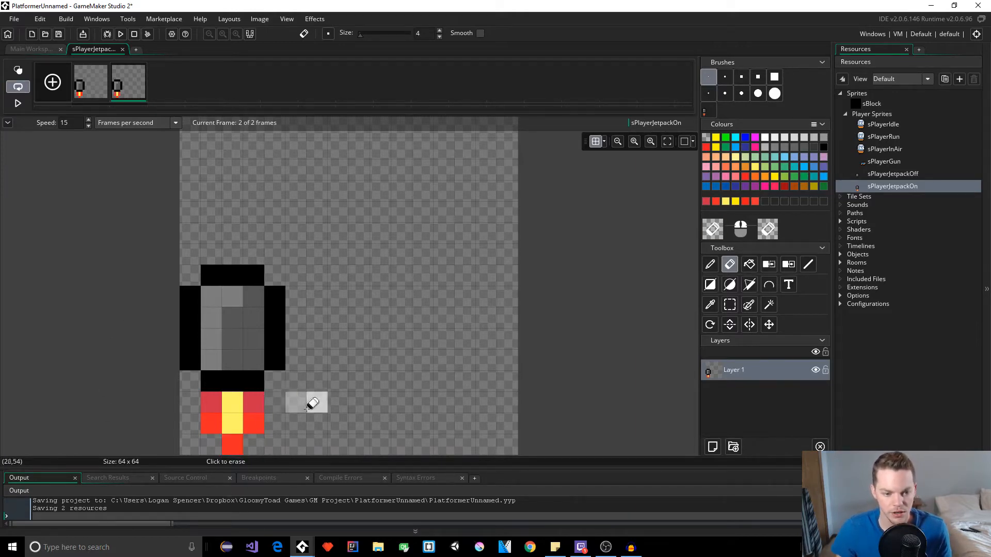
# - Duplicate the second frame as a third and swap its outer flame colours: bright red upper cells, dark red CC304A lower cells
pyautogui.hotkey('ctrl', 'v')
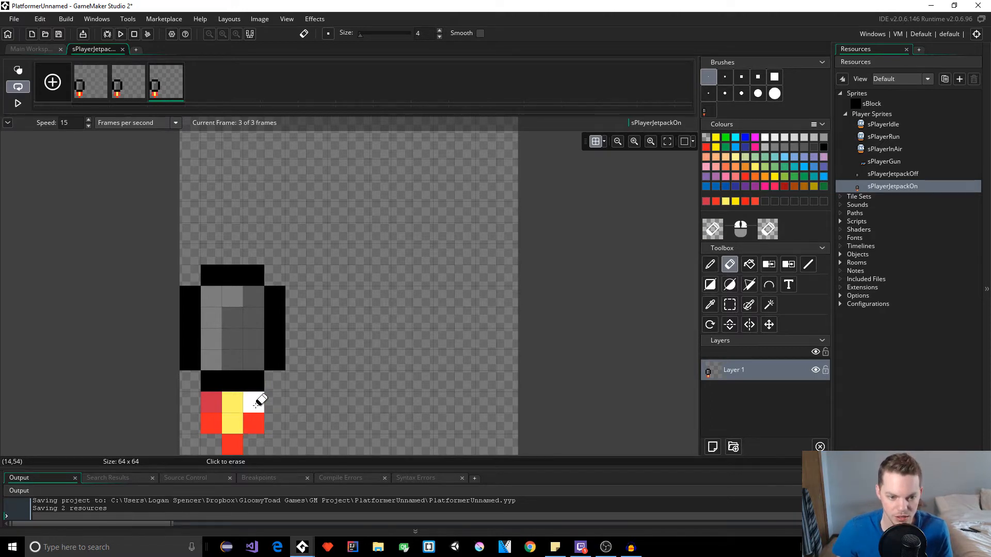
pyautogui.press('d')
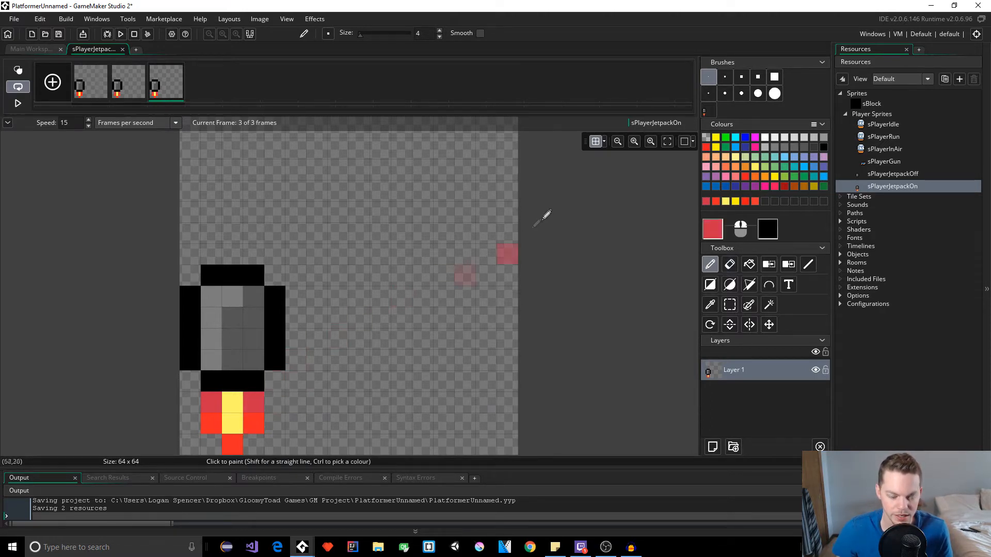
pyautogui.moveTo(258, 396); pyautogui.dragTo(261, 419)
pyautogui.click(238, 442)
pyautogui.click(210, 405)
pyautogui.click(248, 409)
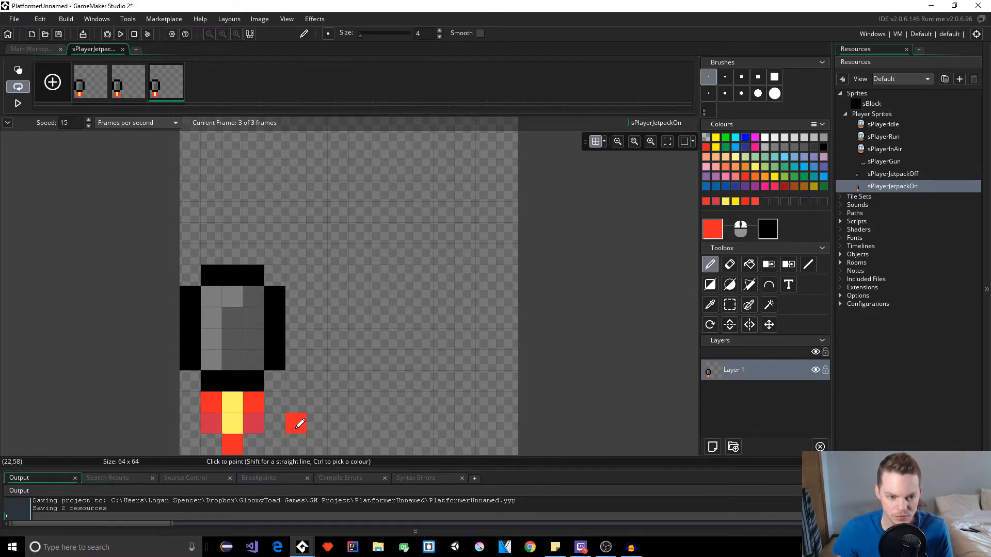
pyautogui.keyDown('ctrl'); pyautogui.click(256, 426); pyautogui.keyUp('ctrl')
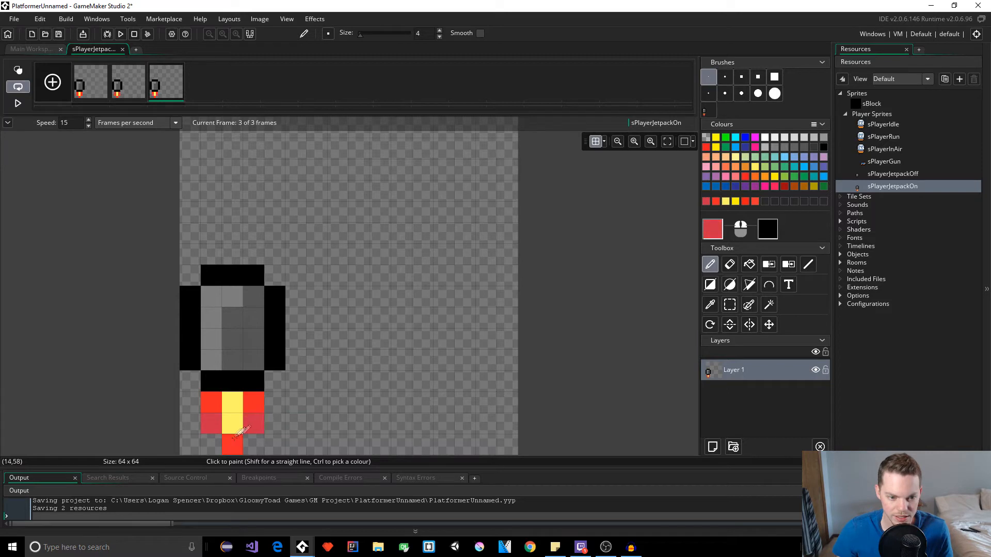
pyautogui.click(232, 444)
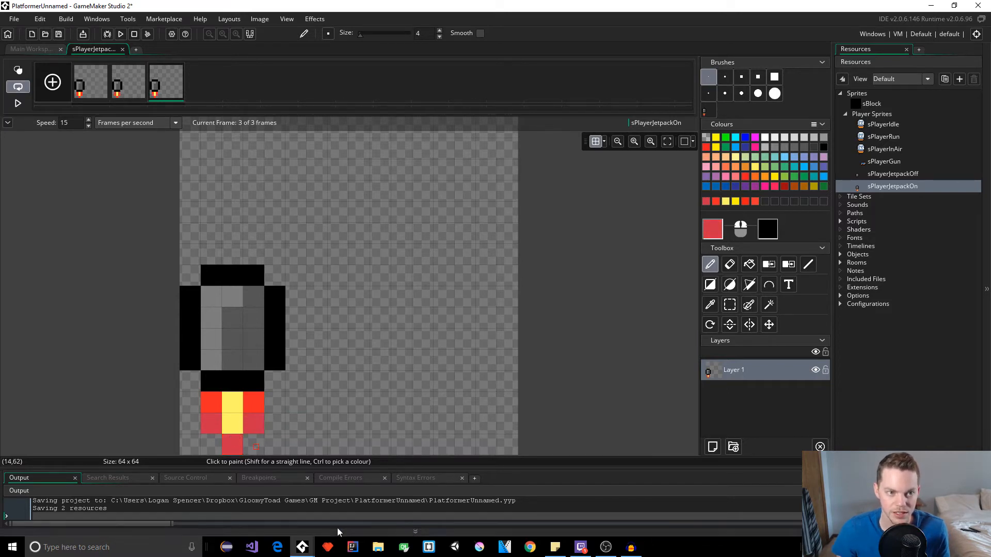
pyautogui.click(229, 405)
pyautogui.hotkey('ctrl', 'z')
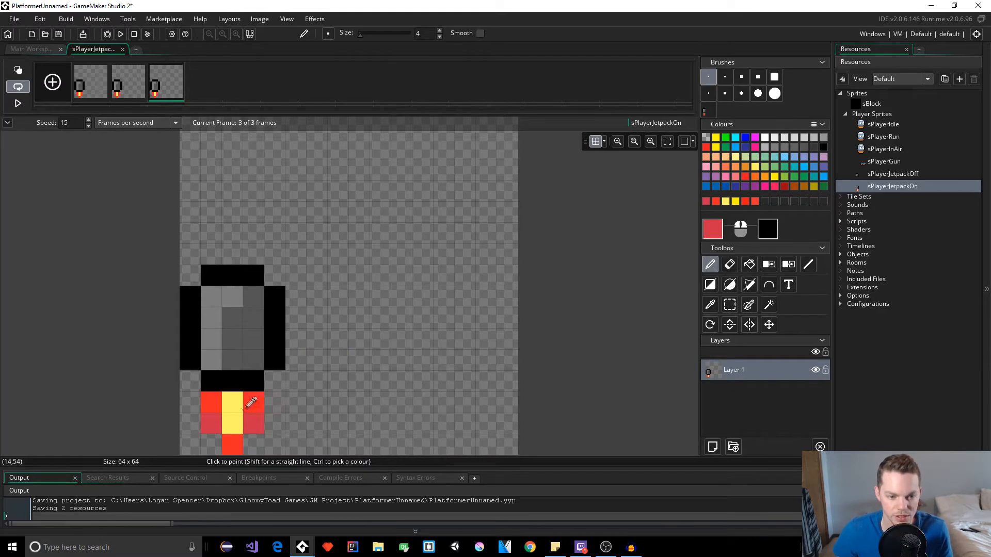
# - Sample the flame's yellow, desaturate it to white, and paint the third frame's upper middle flame cell
pyautogui.keyDown('ctrl'); pyautogui.click(235, 401); pyautogui.keyUp('ctrl')
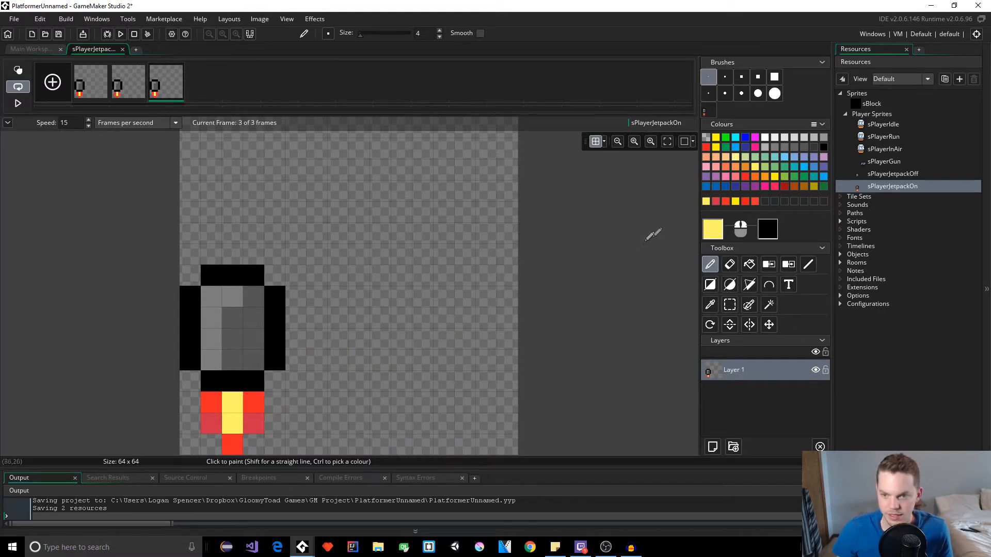
pyautogui.click(714, 234)
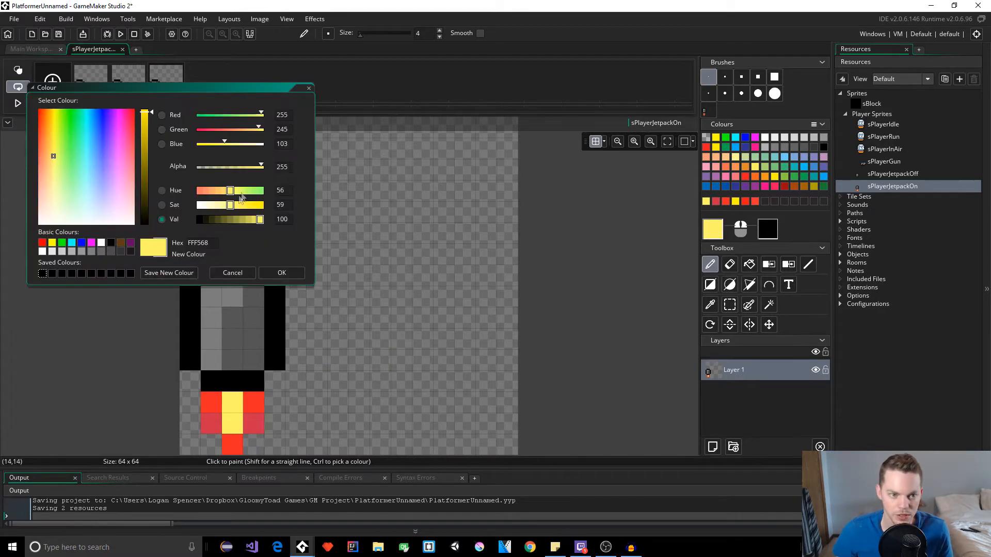
pyautogui.click(200, 206)
pyautogui.click(282, 273)
pyautogui.click(233, 402)
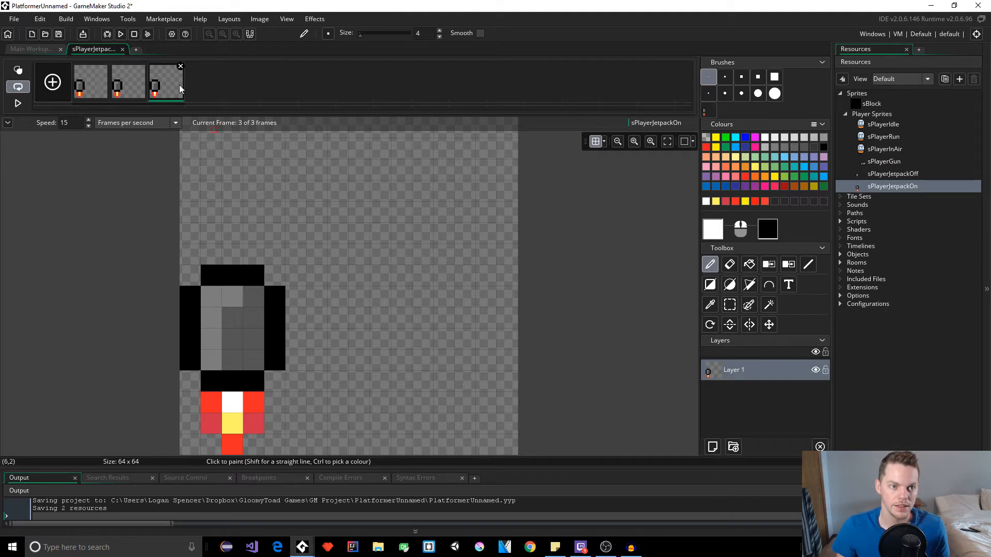
# - Duplicate the third frame, and recolour frame three's flame tip dark red, its lower outer cells bright red and its lower middle cell white
pyautogui.hotkey('ctrl', 'v')
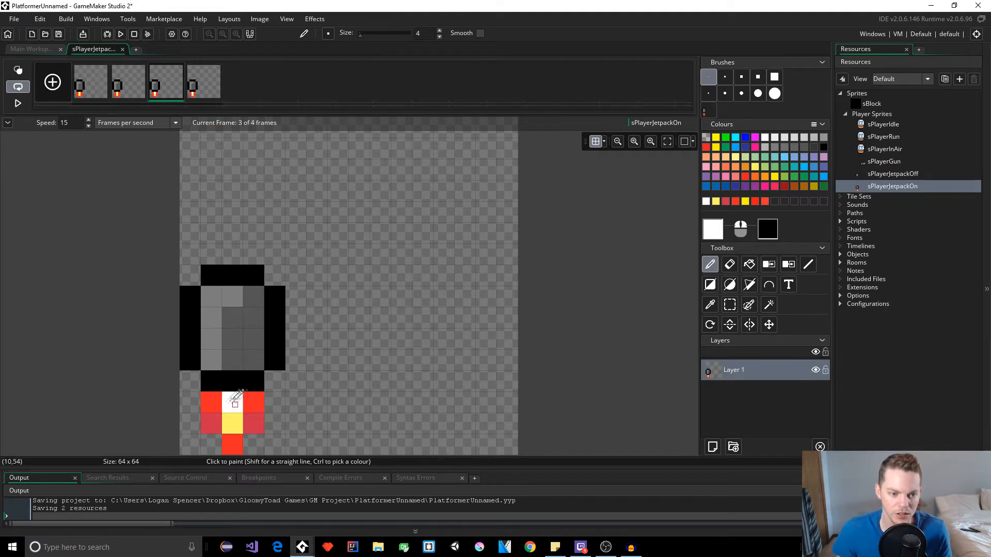
pyautogui.keyDown('ctrl'); pyautogui.click(212, 428); pyautogui.keyUp('ctrl')
pyautogui.keyDown('ctrl'); pyautogui.click(211, 402); pyautogui.keyUp('ctrl')
pyautogui.click(217, 423)
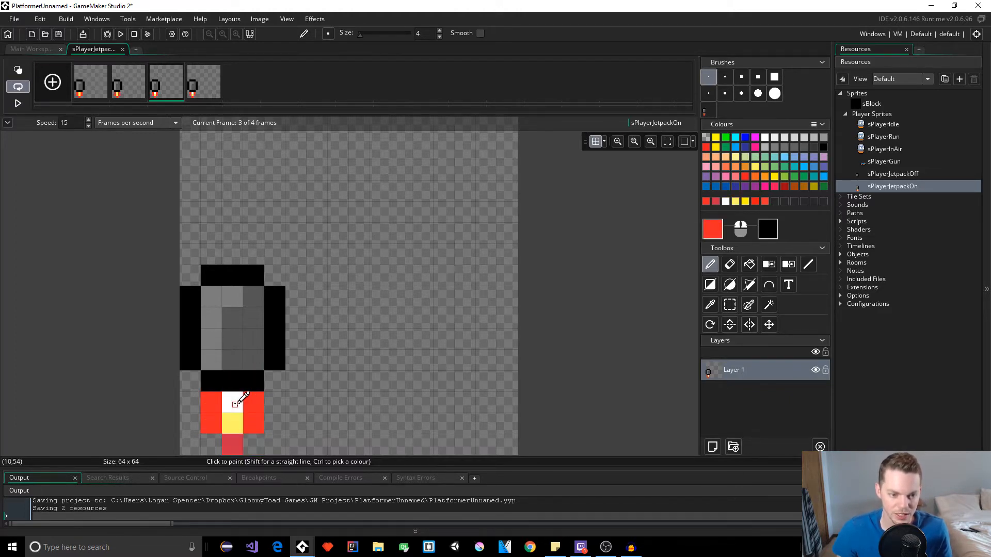
pyautogui.keyDown('ctrl'); pyautogui.click(233, 402); pyautogui.keyUp('ctrl')
pyautogui.click(239, 427)
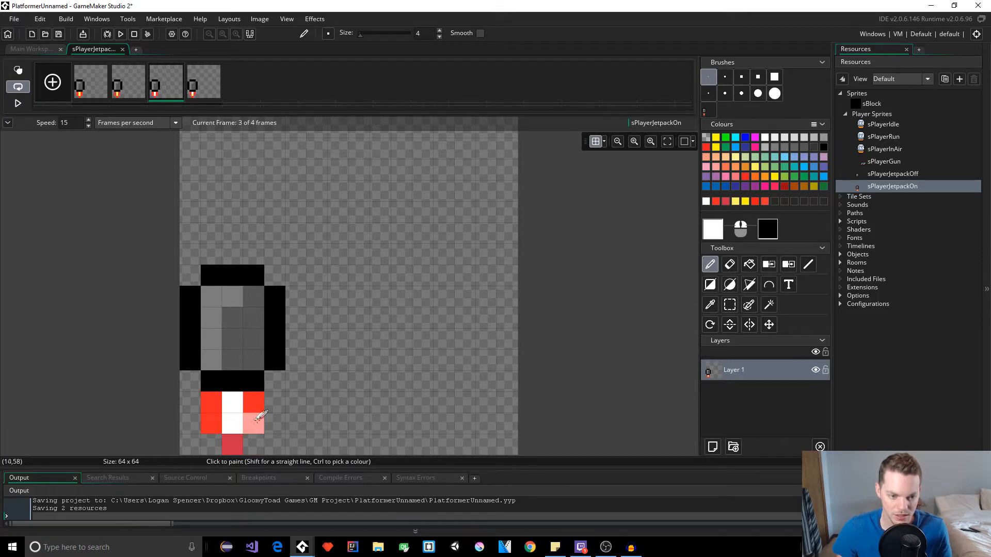
# - Recolour the third frame's upper middle flame cell with the light yellow used in the flame
pyautogui.click(745, 202)
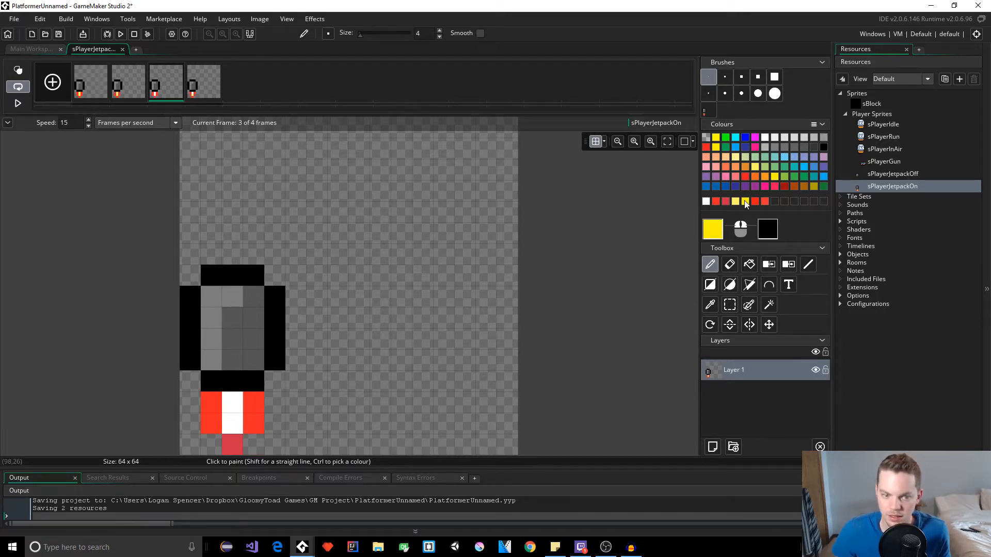
pyautogui.click(735, 202)
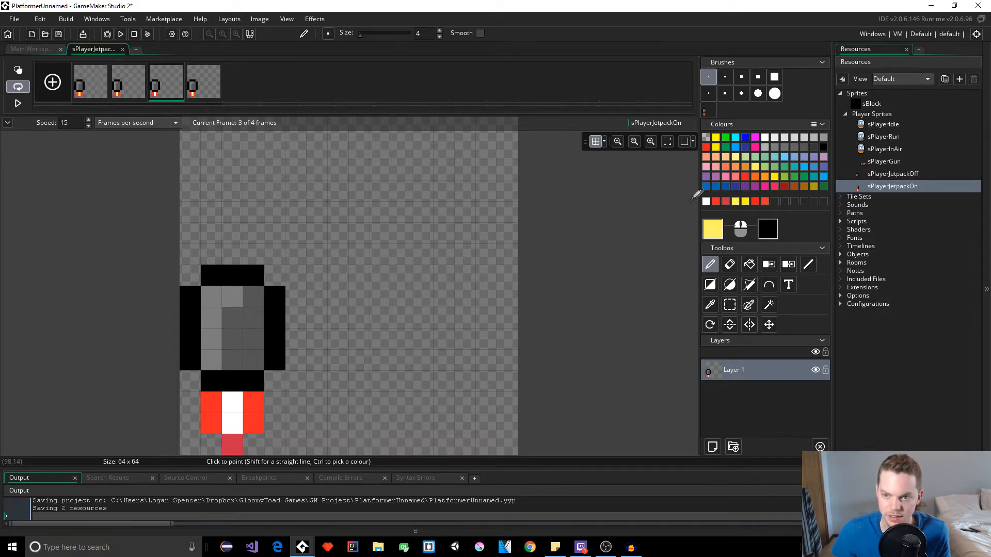
pyautogui.click(233, 402)
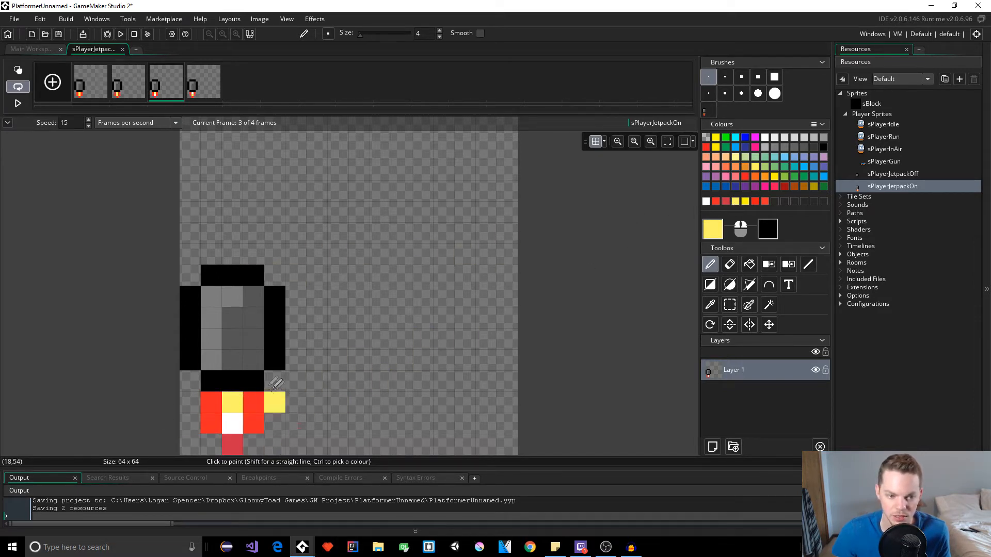
# - Move the third frame to the end of the animation and check the flame colours across the reordered frames
pyautogui.click(208, 80)
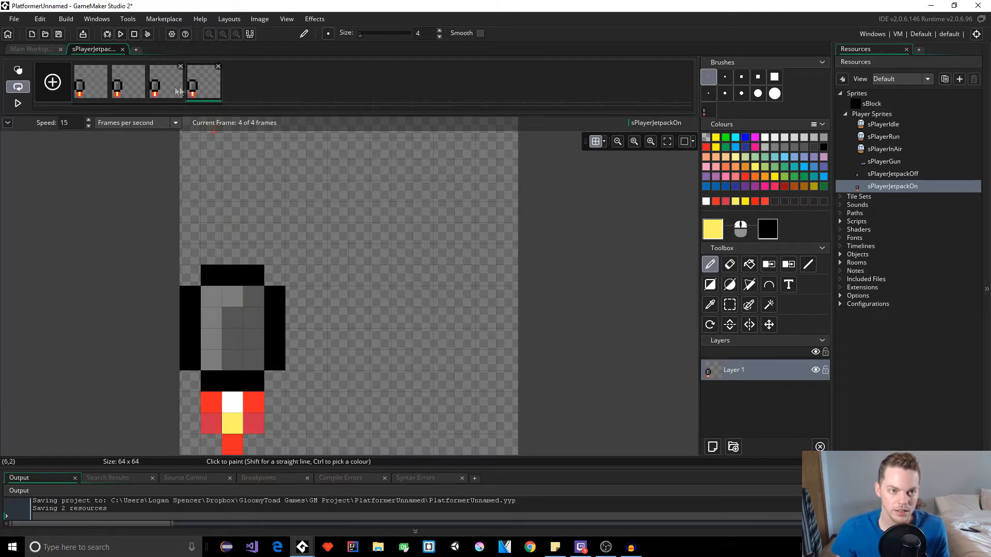
pyautogui.click(166, 89)
pyautogui.click(206, 86)
pyautogui.click(163, 91)
pyautogui.moveTo(174, 92); pyautogui.dragTo(218, 86)
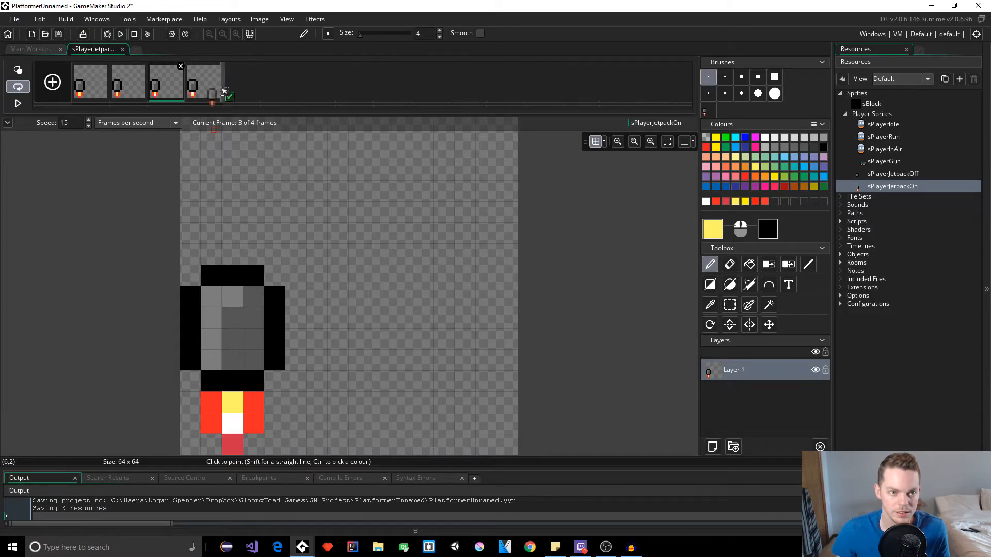
pyautogui.click(166, 94)
pyautogui.click(117, 95)
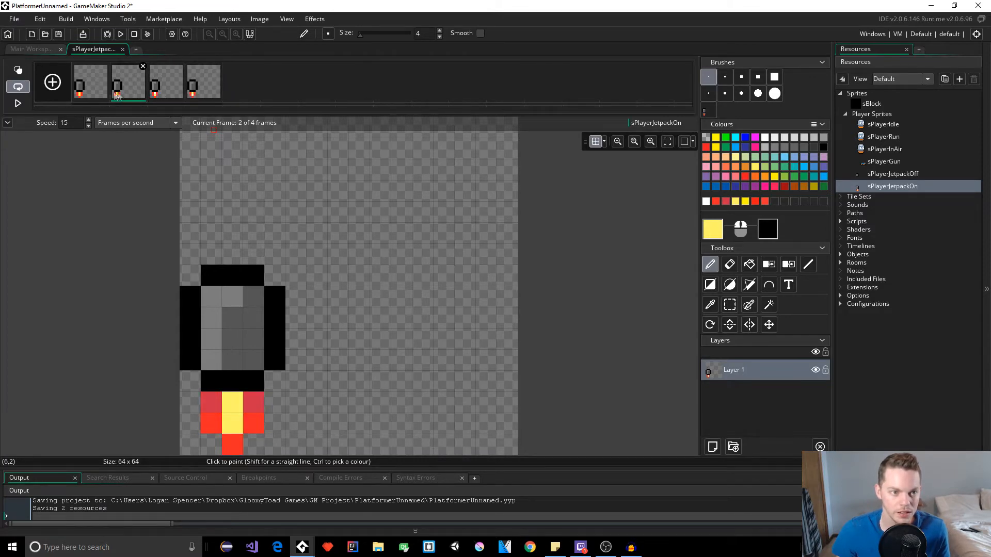
pyautogui.click(127, 89)
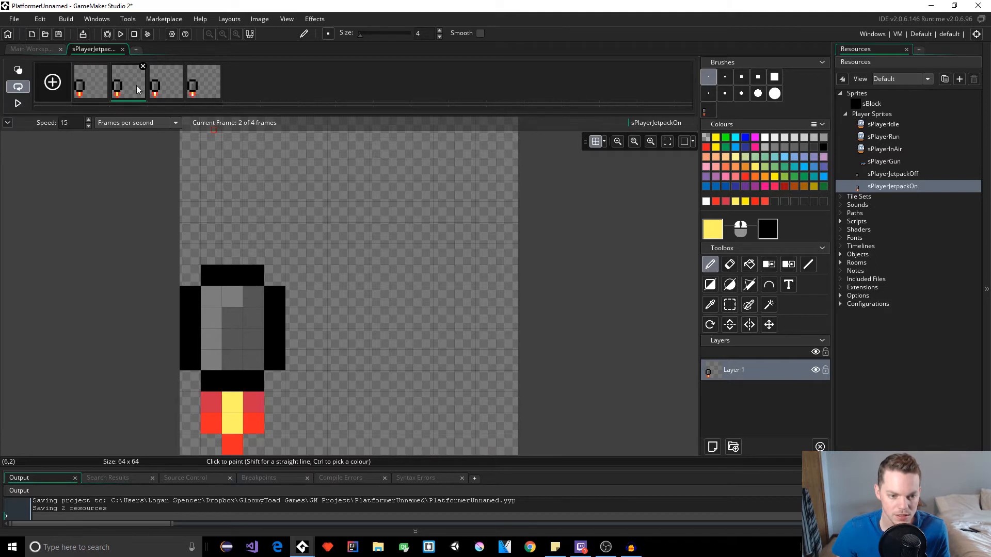
pyautogui.click(166, 95)
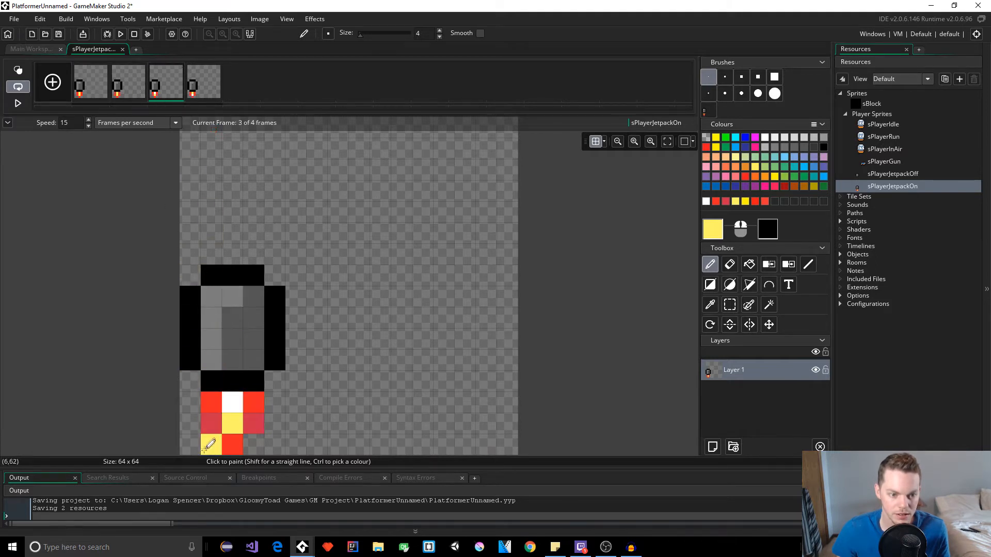
pyautogui.click(202, 93)
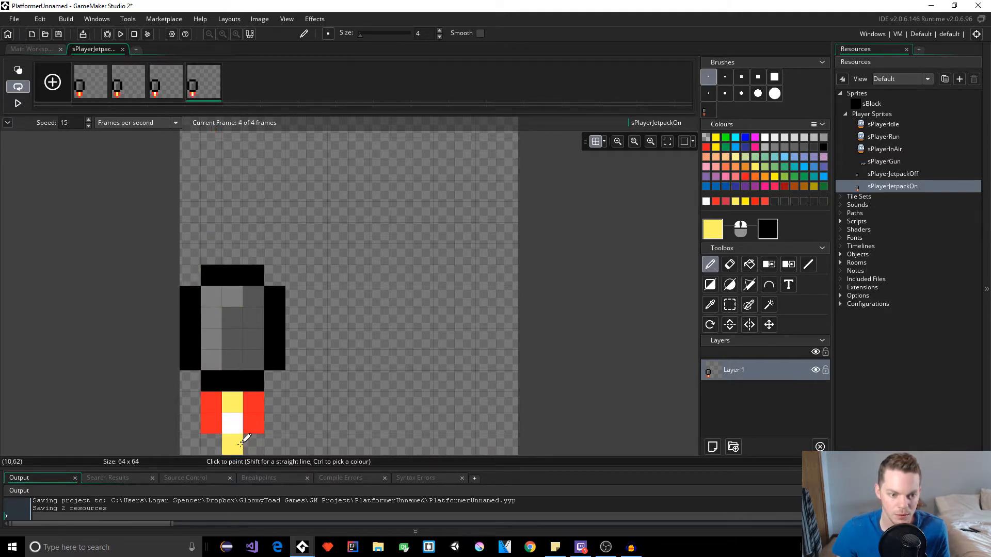
pyautogui.click(88, 94)
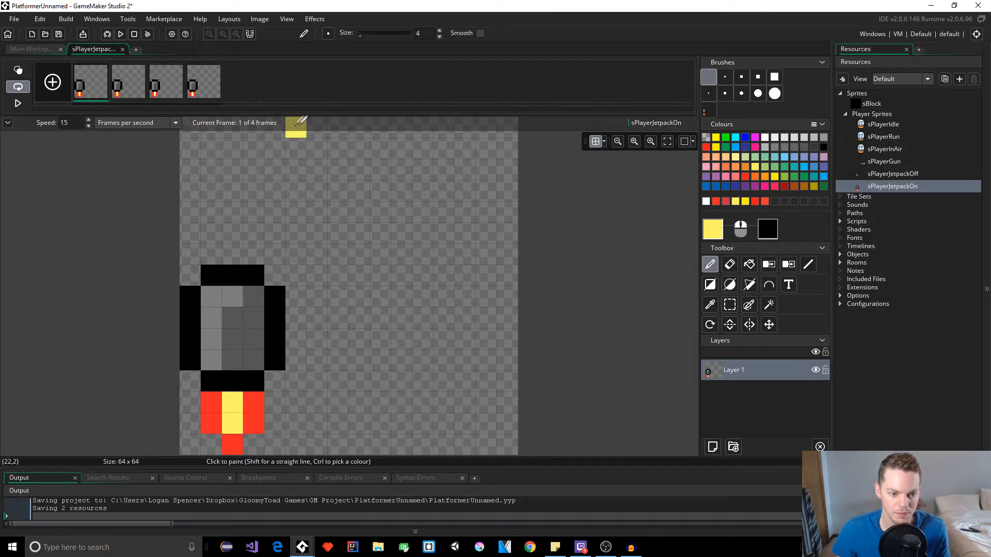
# - Preview the flame animation at 10 frames per second, and at 15 again before stopping playback
pyautogui.click(17, 103)
pyautogui.click(74, 124)
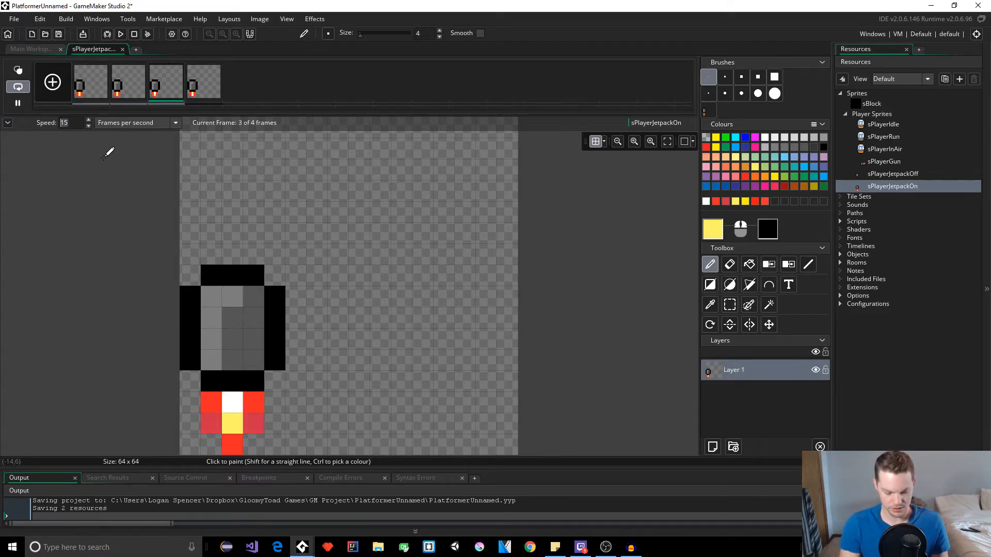
pyautogui.write('9')
pyautogui.press('BackSpace')
pyautogui.write('10')
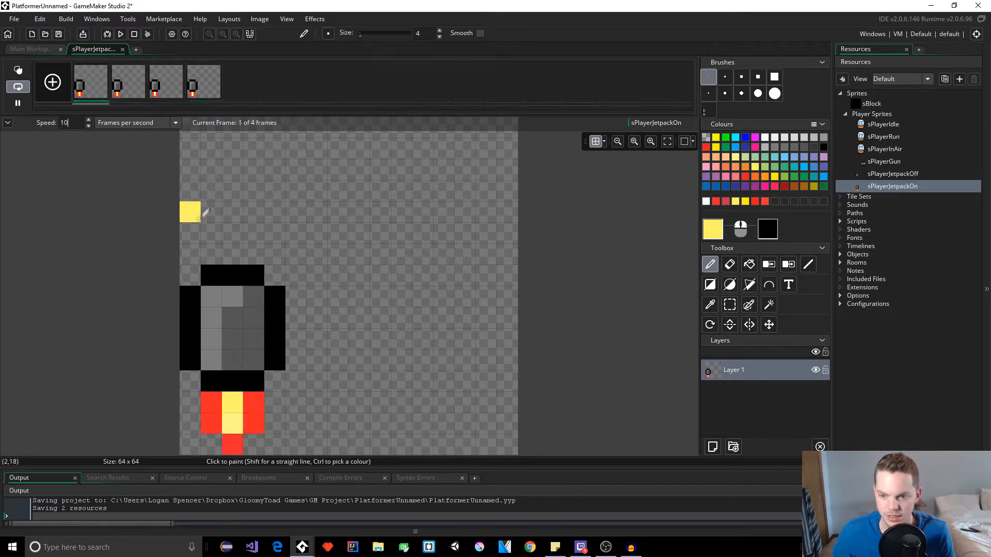
pyautogui.scroll(-6, 249, 308)
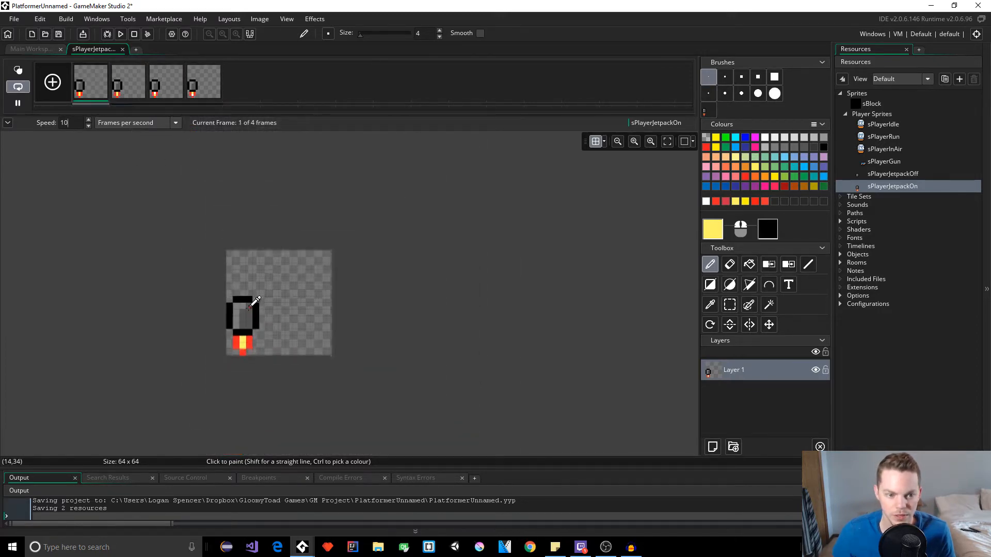
pyautogui.press('BackSpace')
pyautogui.write('5')
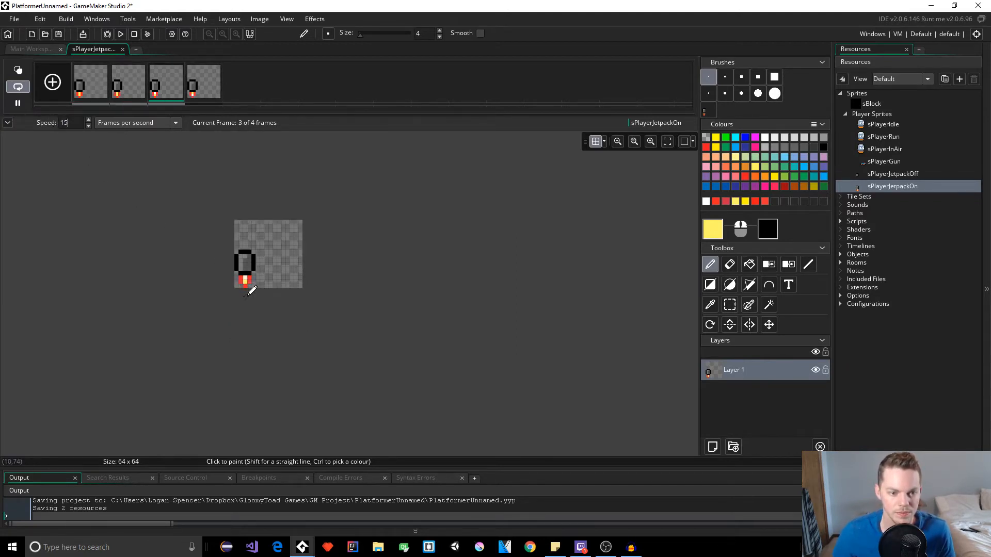
pyautogui.click(23, 104)
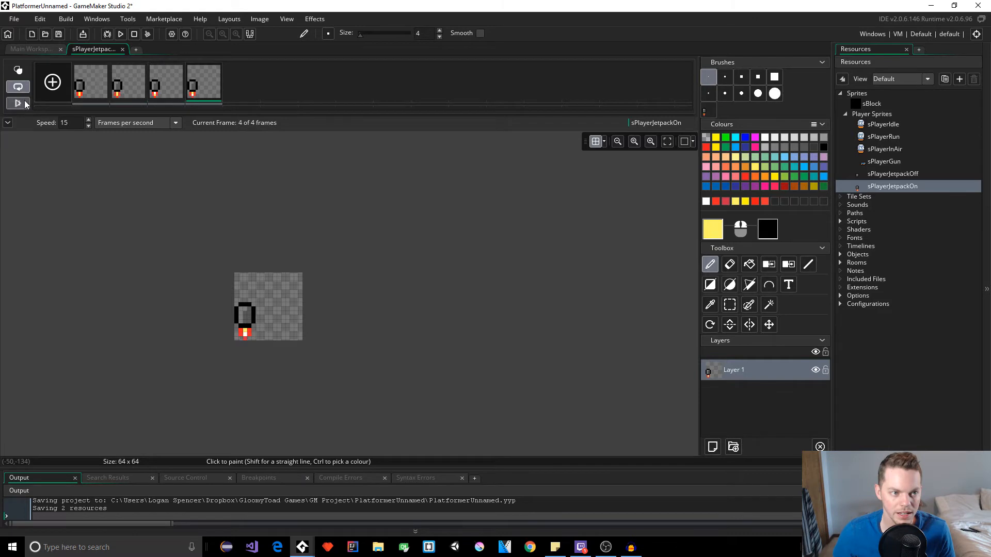
# - Review the flame frames once more and close the image and sprite editors for sPlayerJetpackOn
pyautogui.click(89, 93)
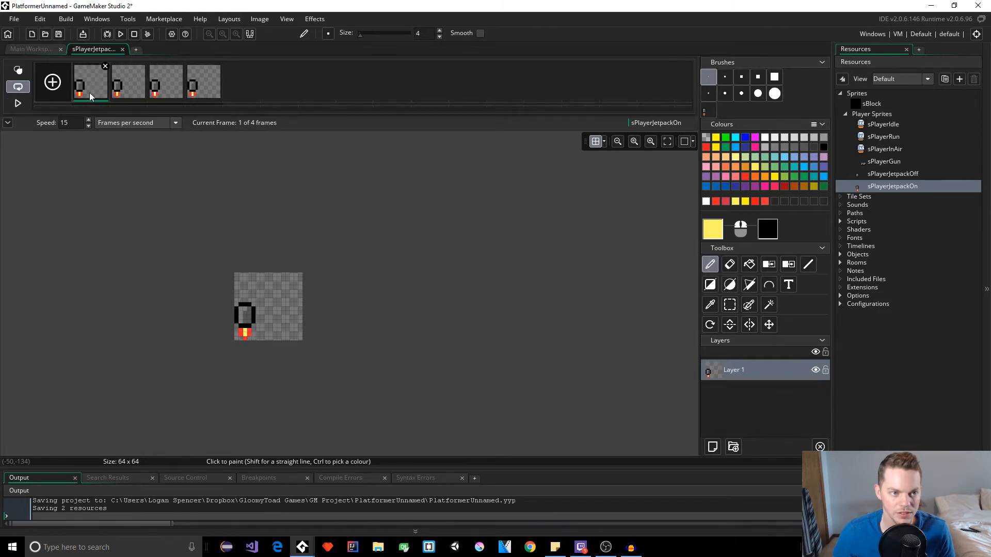
pyautogui.click(128, 87)
pyautogui.click(177, 86)
pyautogui.click(121, 96)
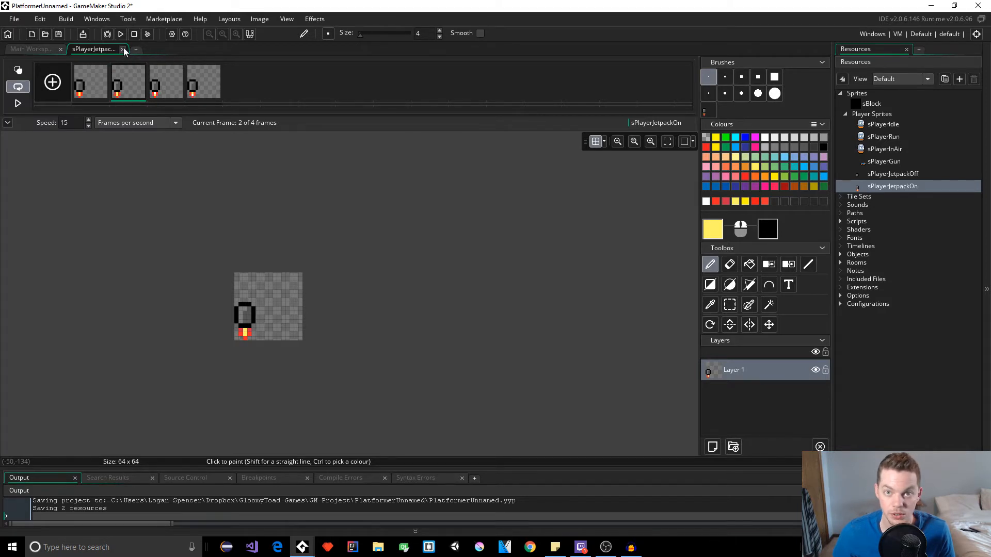
pyautogui.scroll(3, 256, 330)
pyautogui.scroll(-3, 256, 330)
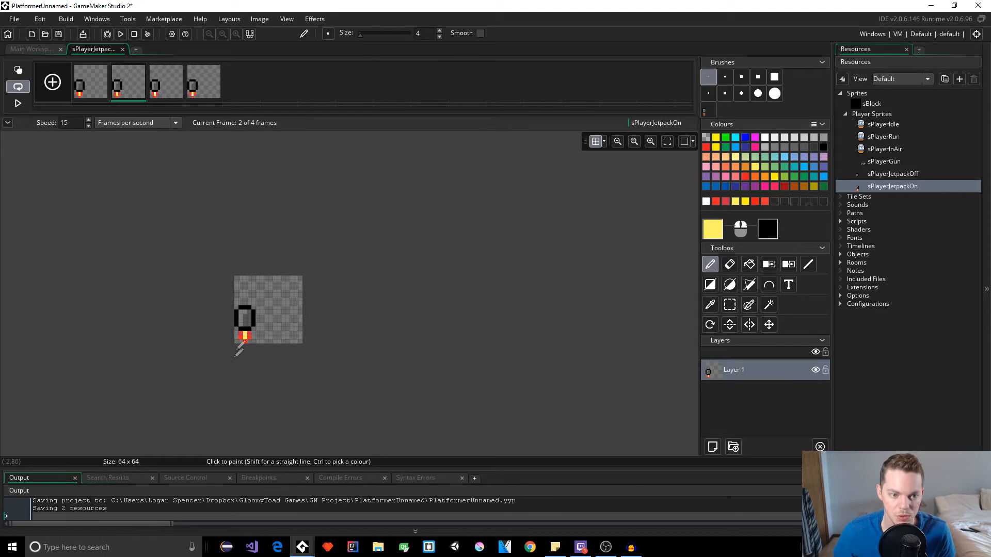
pyautogui.click(123, 49)
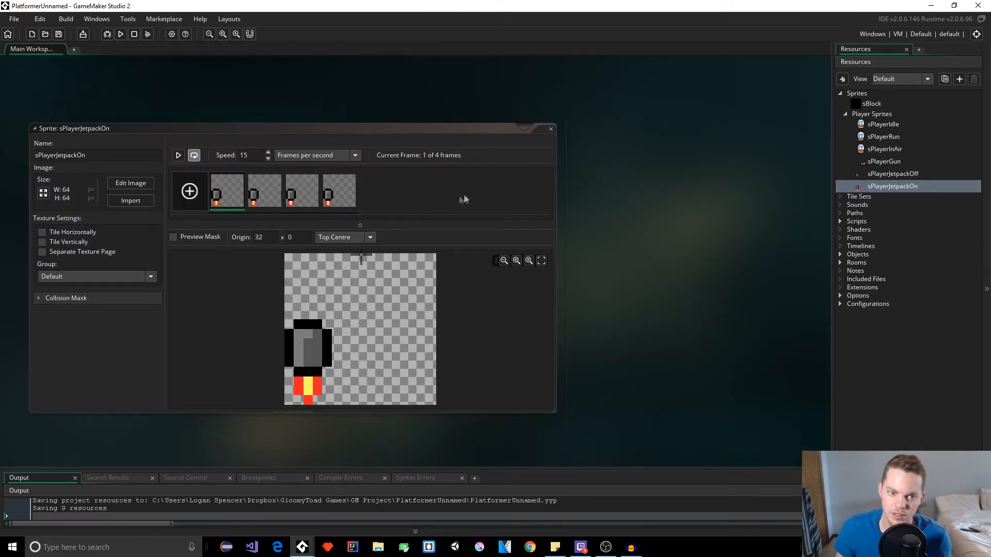
pyautogui.click(550, 126)
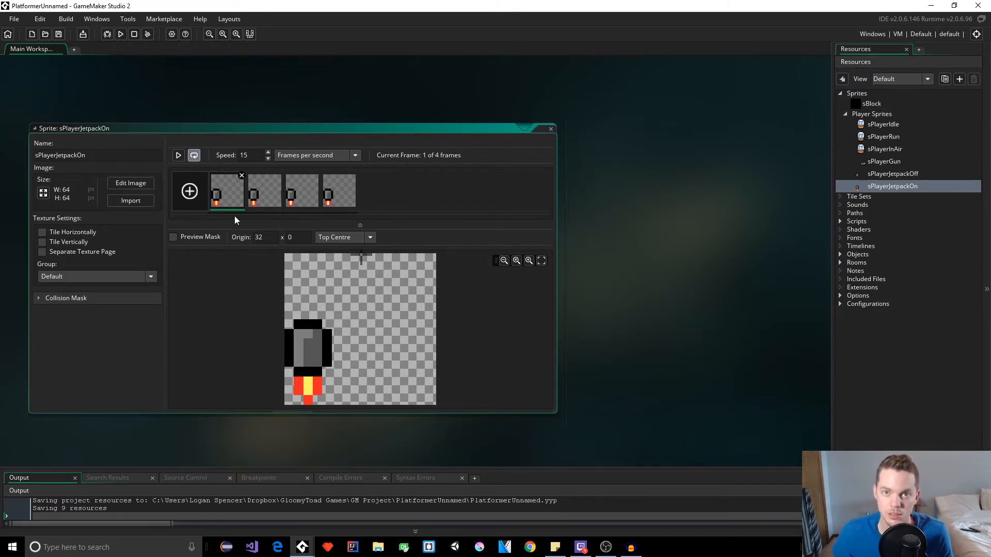
pyautogui.click(549, 130)
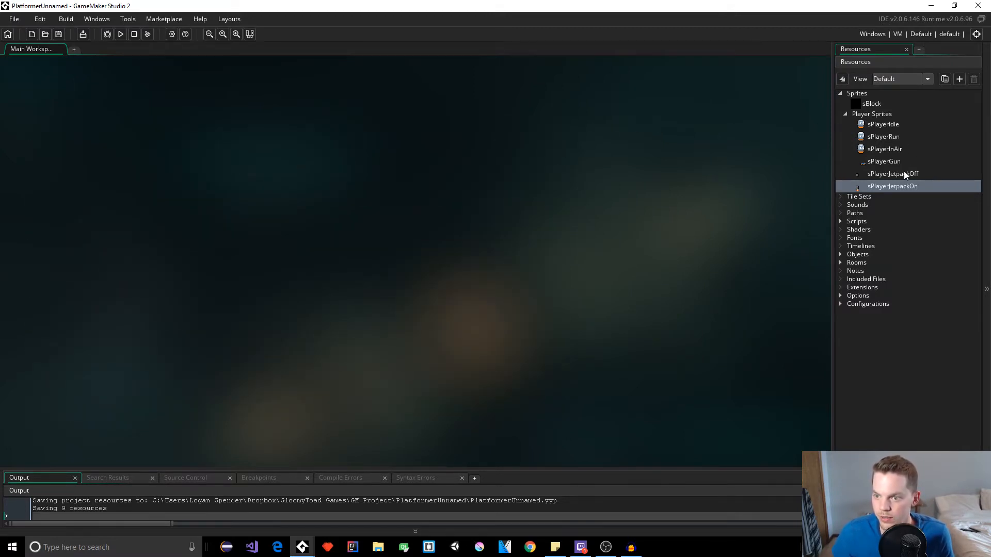
# - Add a group named Idle Images under Player Sprites and move sPlayerIdle into it
pyautogui.click(903, 173)
pyautogui.click(899, 185)
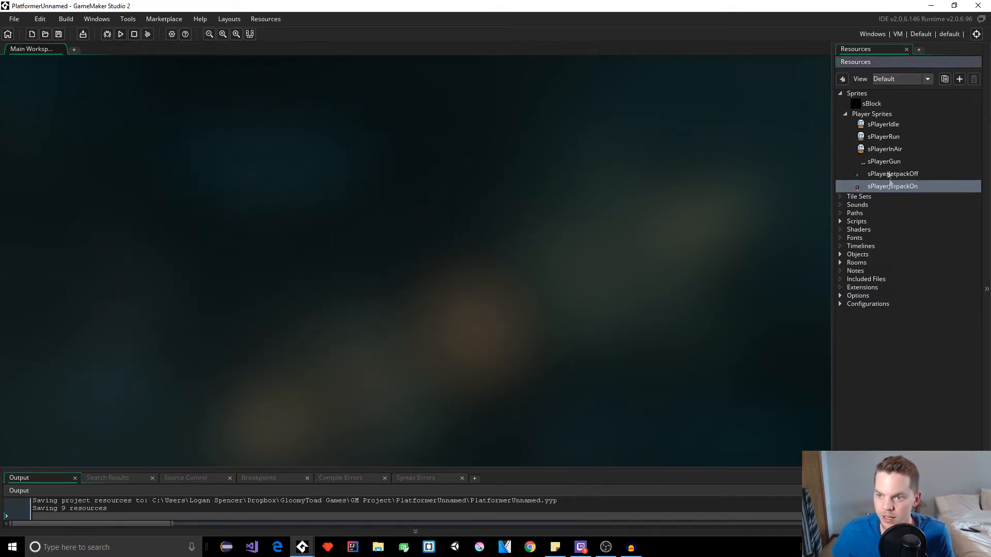
pyautogui.click(874, 118)
pyautogui.rightClick(873, 119)
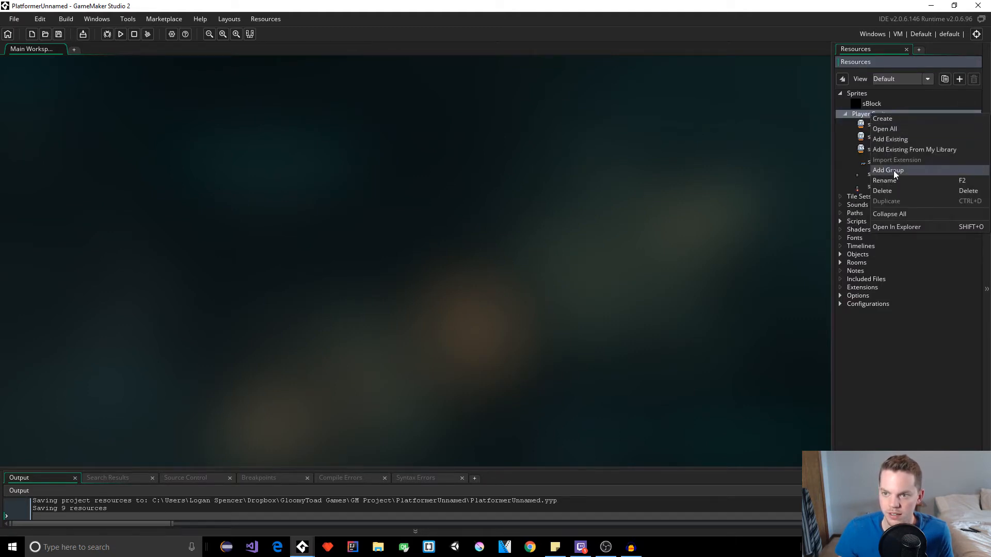
pyautogui.click(893, 171)
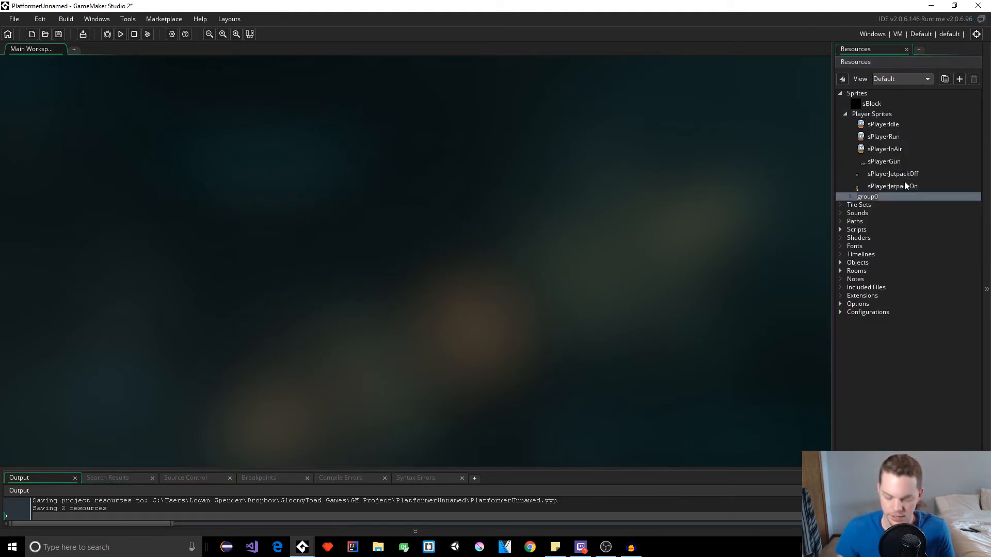
pyautogui.write('Idle Anim')
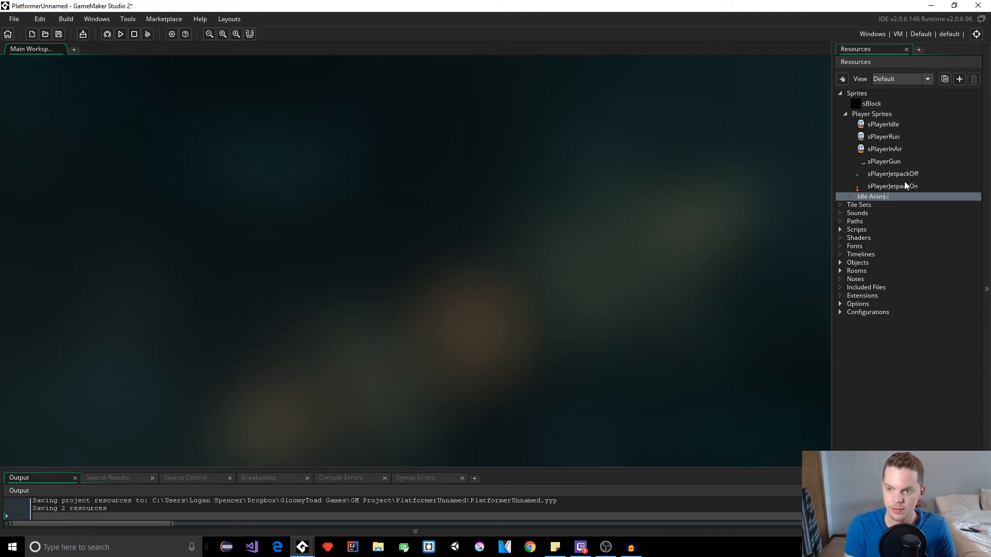
pyautogui.write('at')
pyautogui.press('BackSpace')
pyautogui.press('BackSpace')
pyautogui.press('BackSpace')
pyautogui.press('BackSpace')
pyautogui.press('BackSpace')
pyautogui.press('BackSpace')
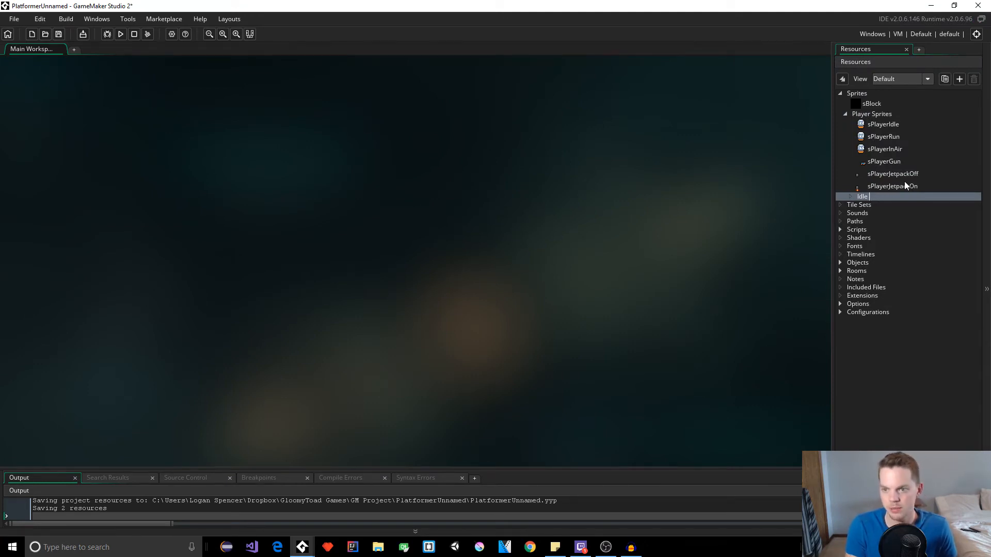
pyautogui.write('Images')
pyautogui.press('Return')
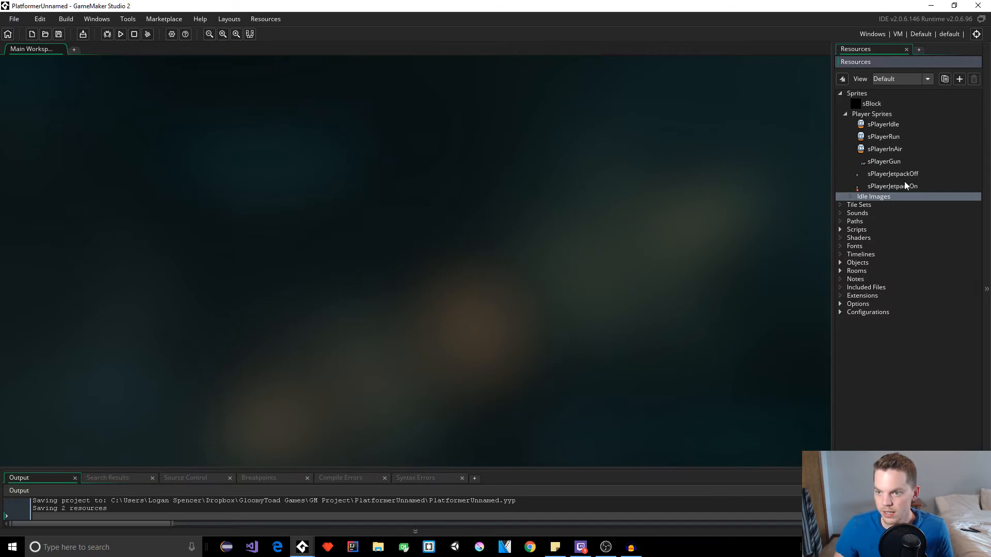
pyautogui.click(884, 125)
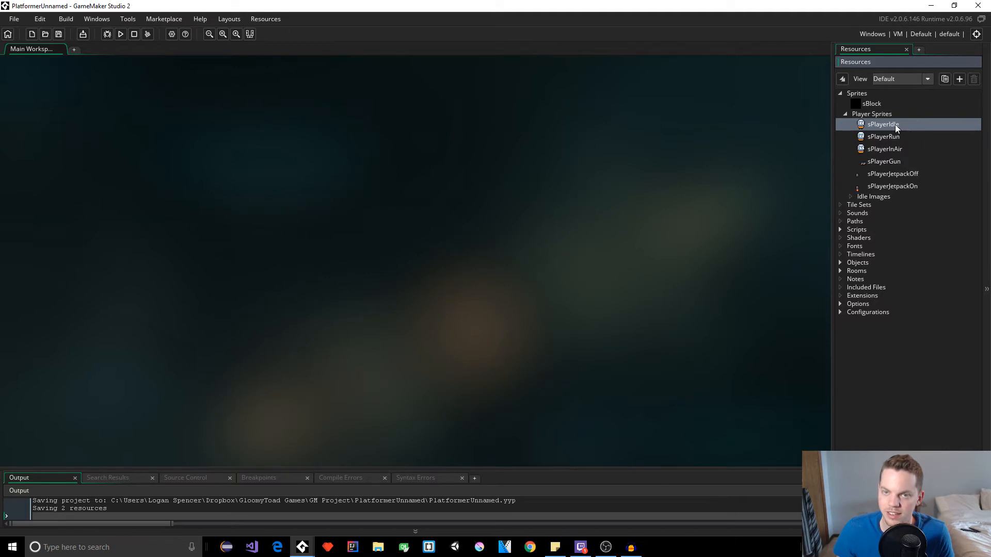
pyautogui.moveTo(894, 125); pyautogui.dragTo(881, 197)
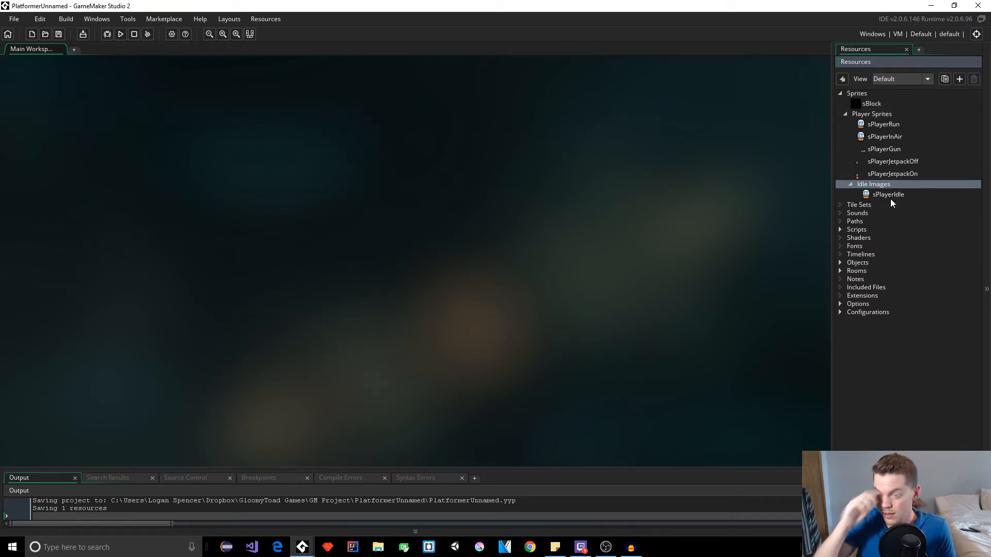
# - Add another group named Jetpack Images under Player Sprites
pyautogui.click(872, 115)
pyautogui.rightClick(872, 114)
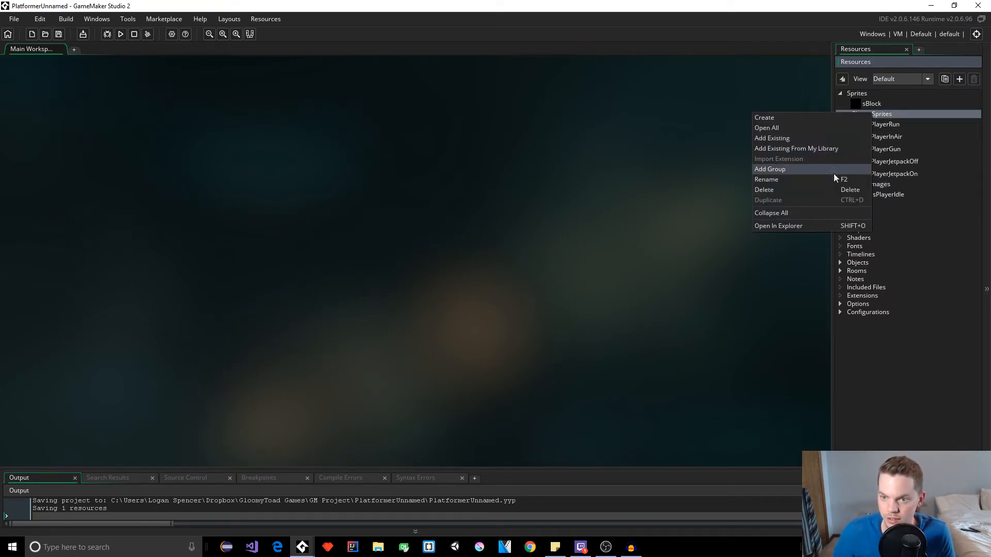
pyautogui.click(834, 172)
pyautogui.write('Jetb')
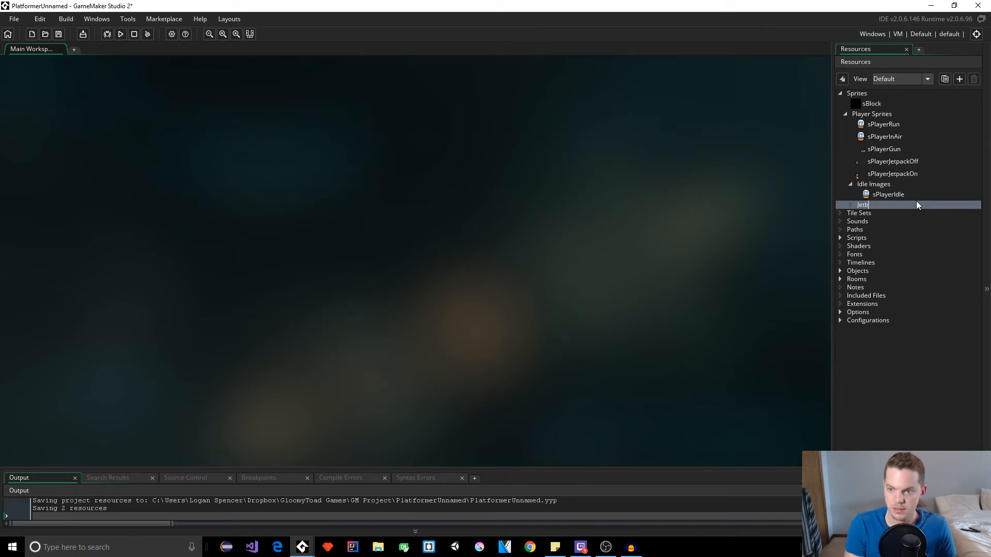
pyautogui.press('BackSpace')
pyautogui.write('pack Images')
pyautogui.press('Return')
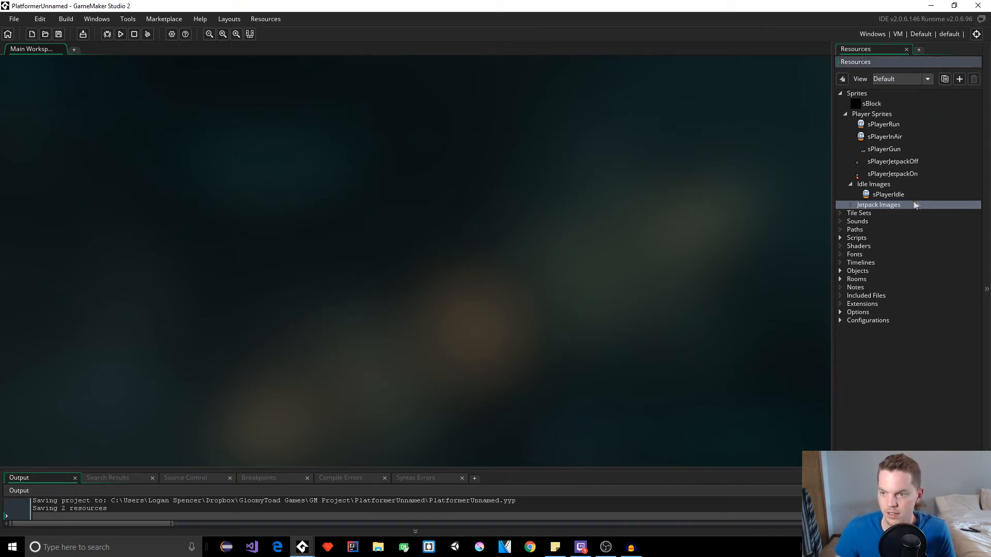
# - Move sPlayerJetpackOff and sPlayerJetpackOn together into the Jetpack Images group and collapse it
pyautogui.click(890, 161)
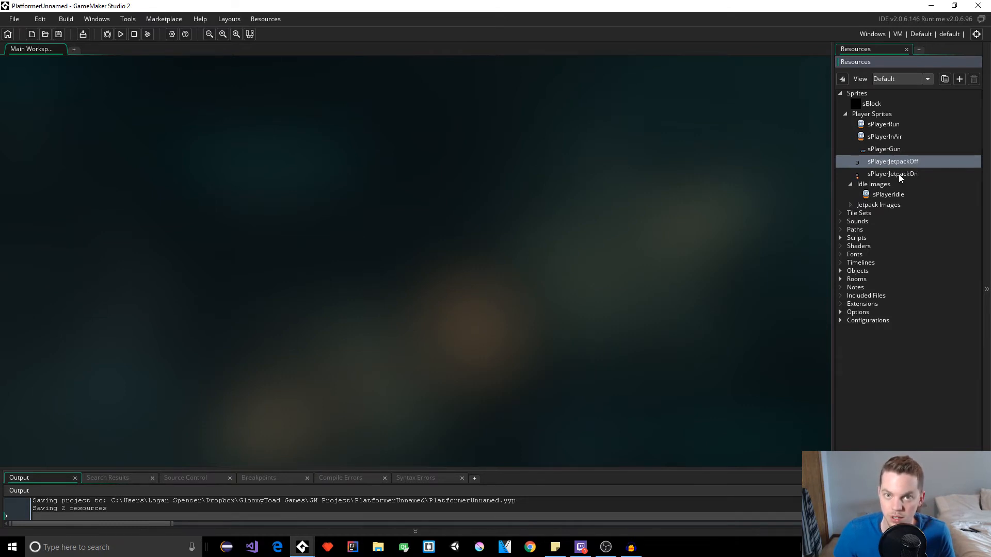
pyautogui.keyDown('shift'); pyautogui.click(899, 174); pyautogui.keyUp('shift')
pyautogui.moveTo(902, 163); pyautogui.dragTo(888, 205)
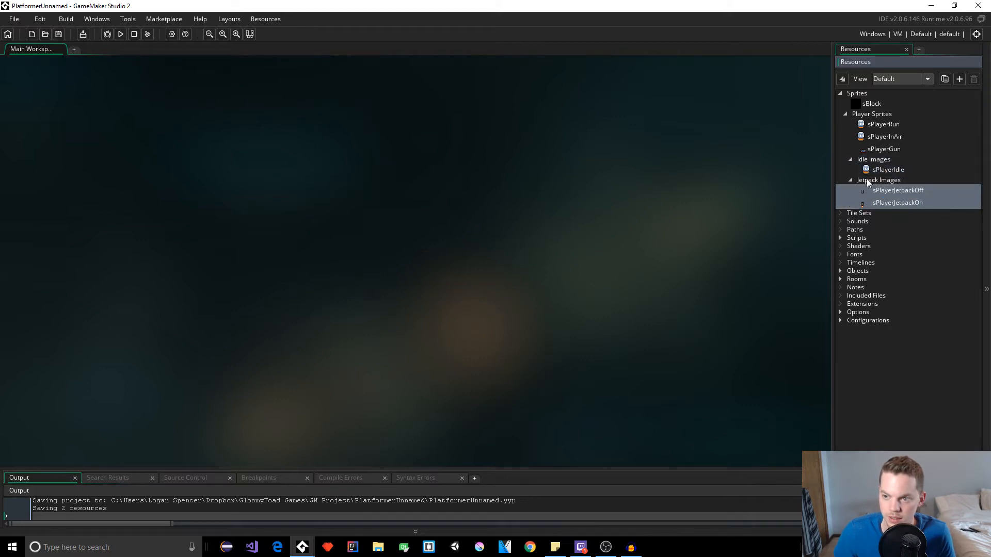
pyautogui.click(851, 180)
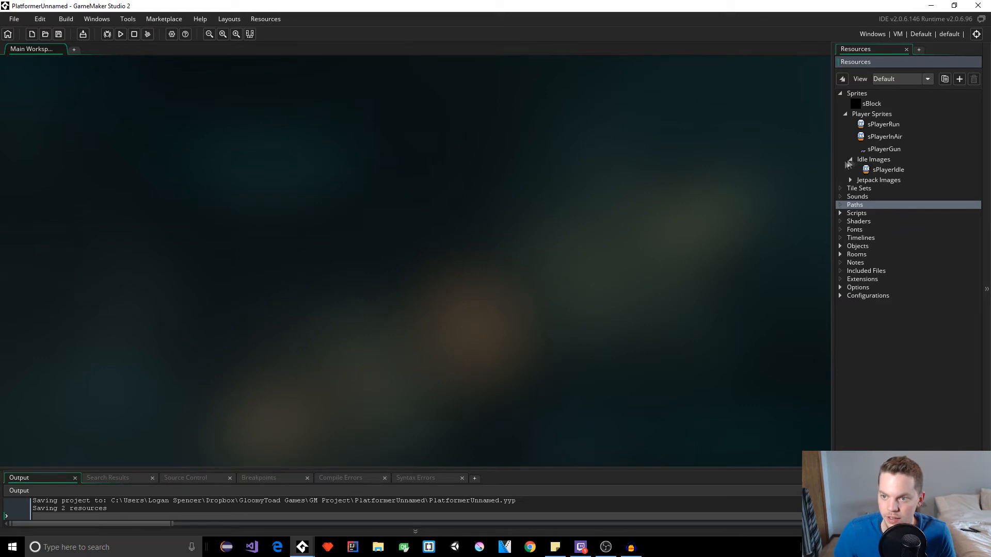
# - Duplicate sPlayerIdle in the Idle Images group and rename the copy sPlayerIdleBlink
pyautogui.click(895, 170)
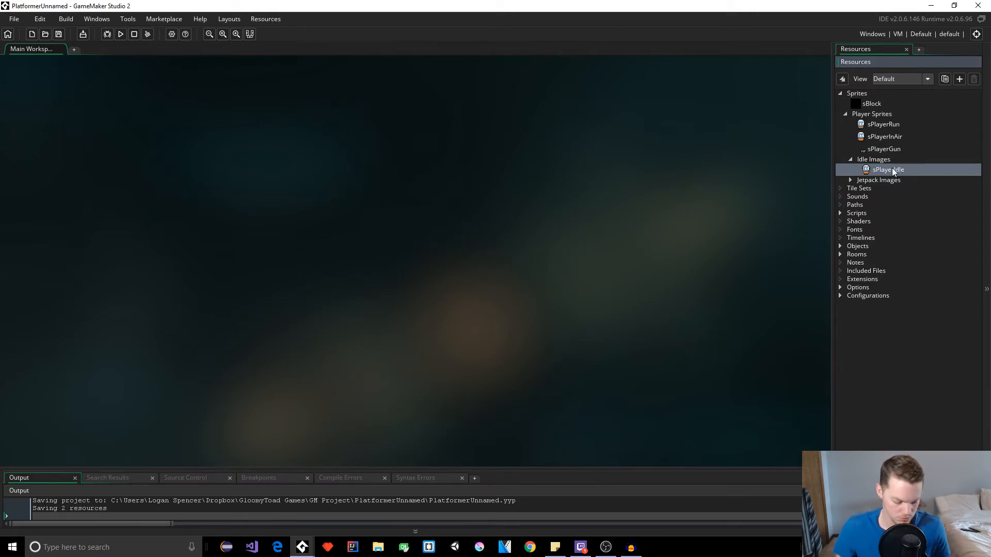
pyautogui.hotkey('ctrl', 'd')
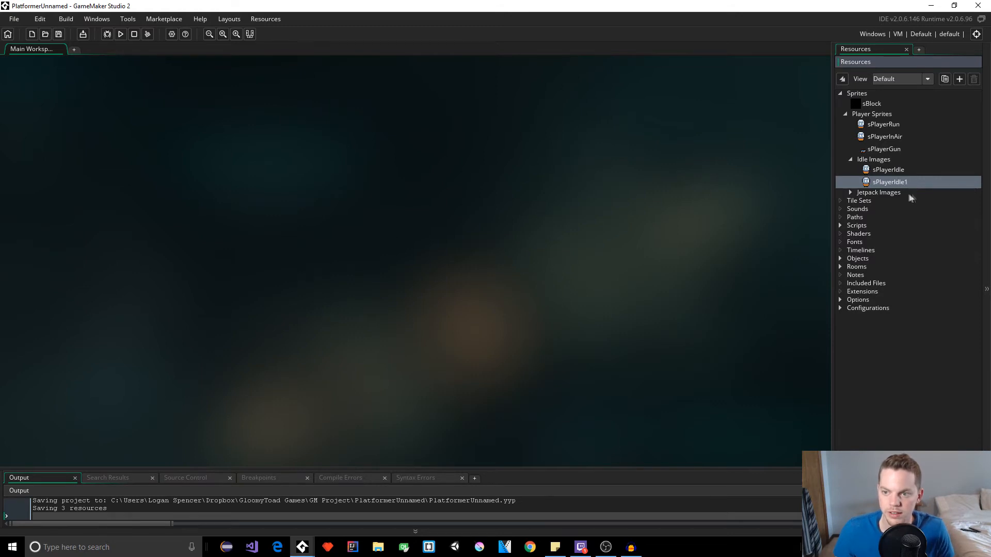
pyautogui.click(904, 180)
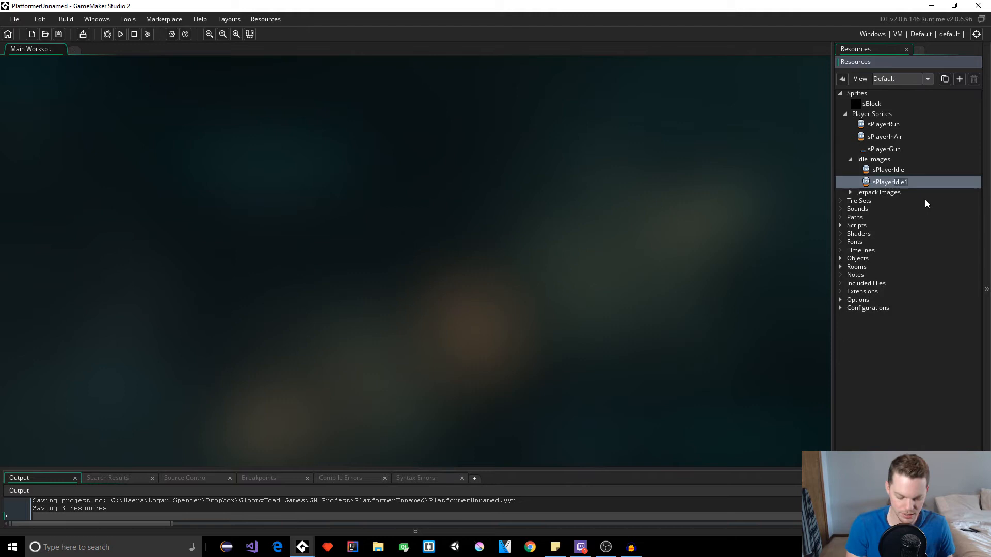
pyautogui.write('Blink')
pyautogui.press('Return')
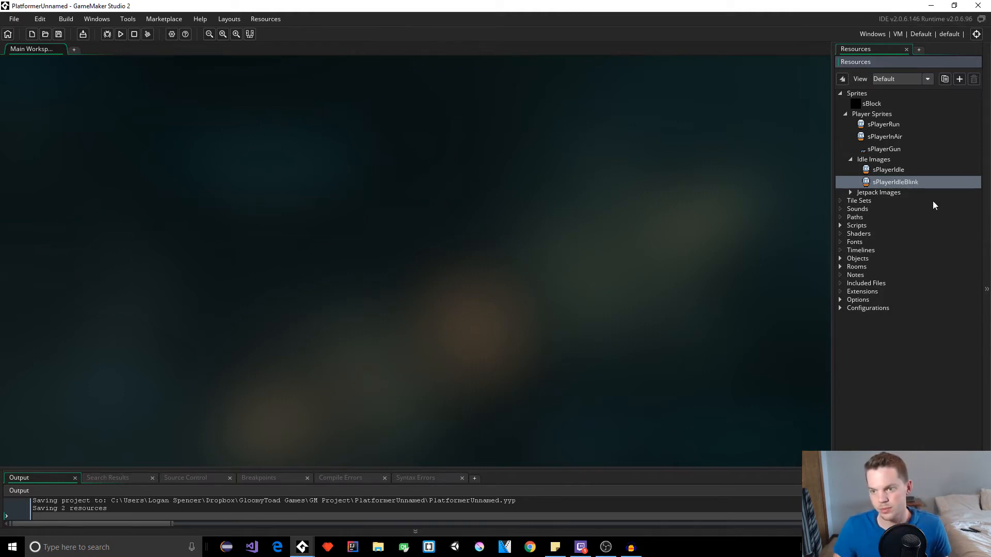
# - Open sPlayerIdleBlink for image editing and show the pixel grid with fainter lines
pyautogui.doubleClick(906, 183)
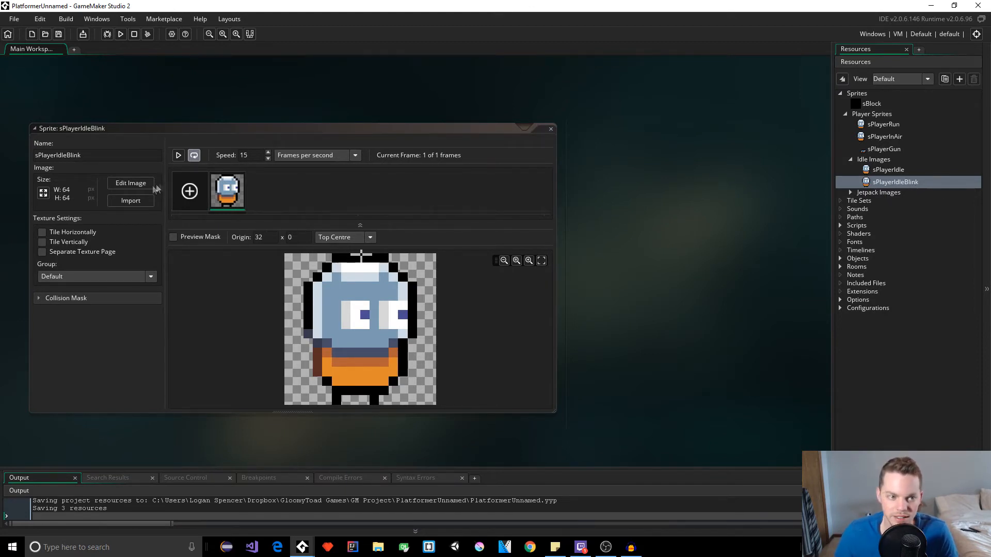
pyautogui.click(132, 184)
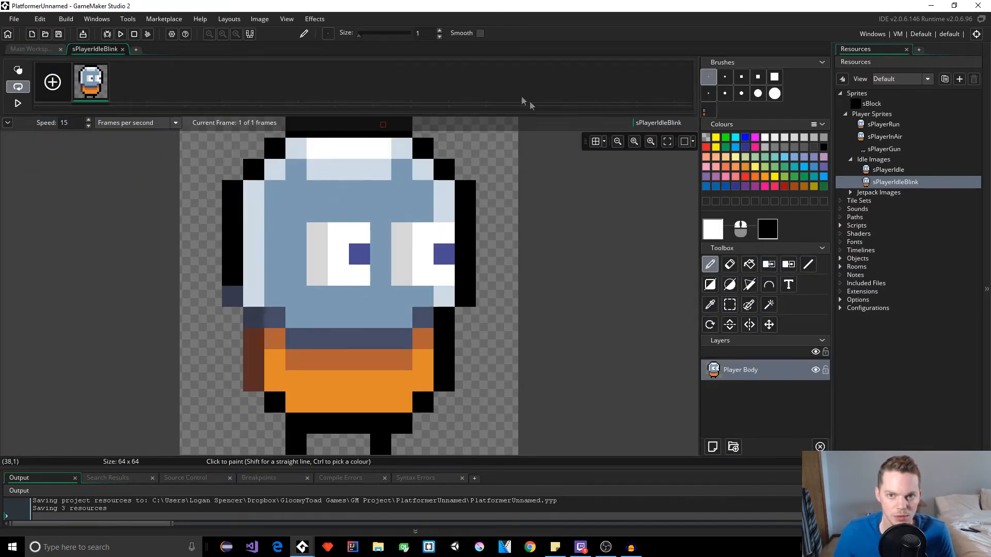
pyautogui.click(599, 142)
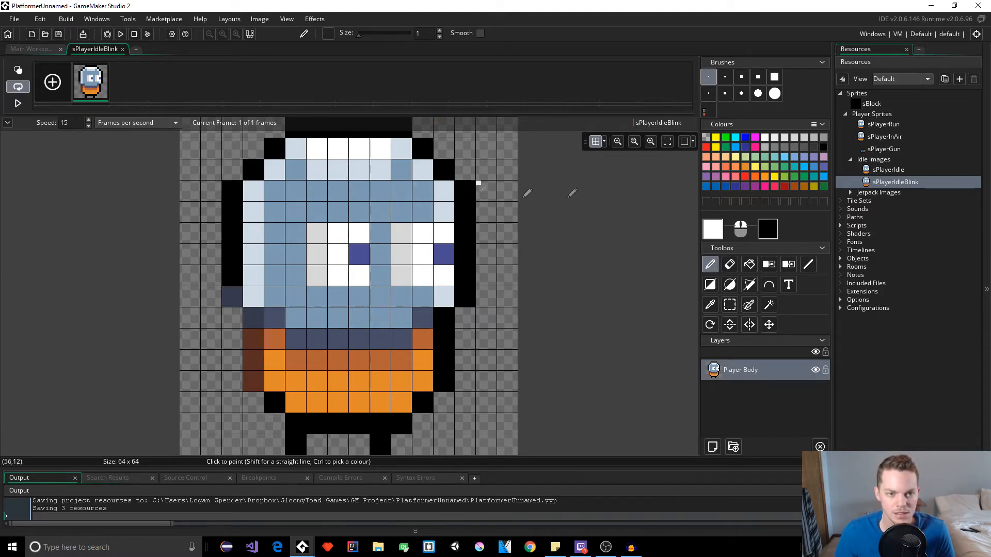
pyautogui.click(604, 141)
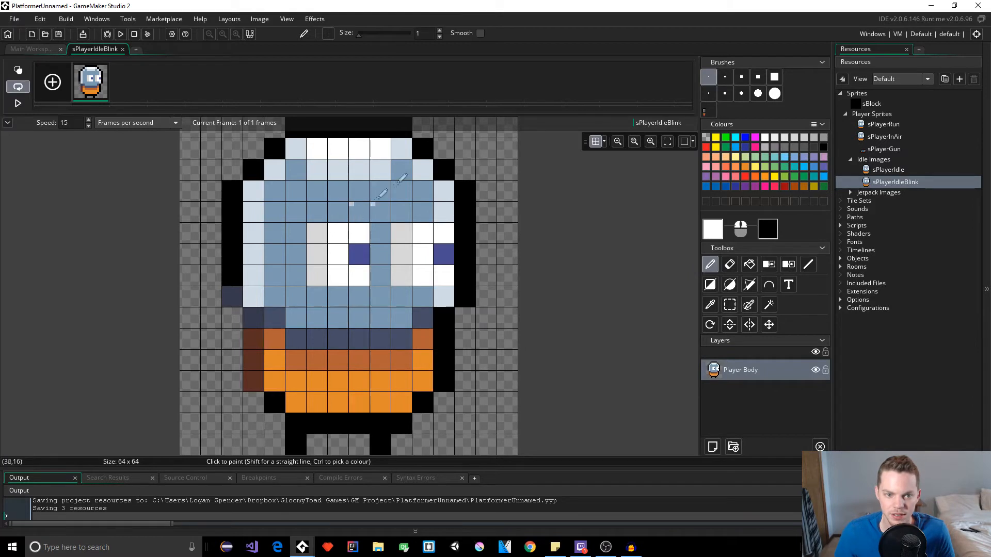
pyautogui.click(605, 143)
pyautogui.moveTo(755, 169); pyautogui.dragTo(710, 174)
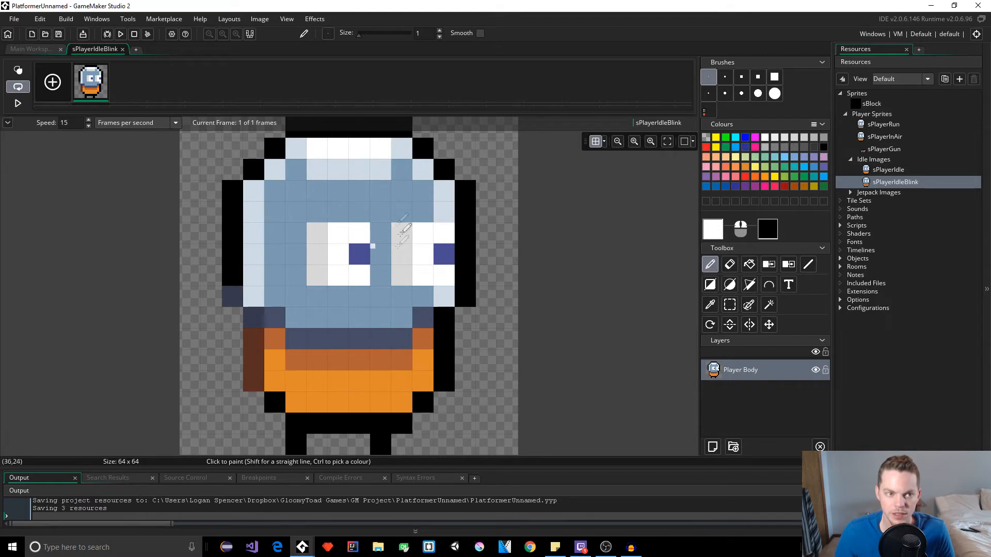
# - Set the pencil's brush size to 4
pyautogui.click(439, 30)
pyautogui.click(439, 30)
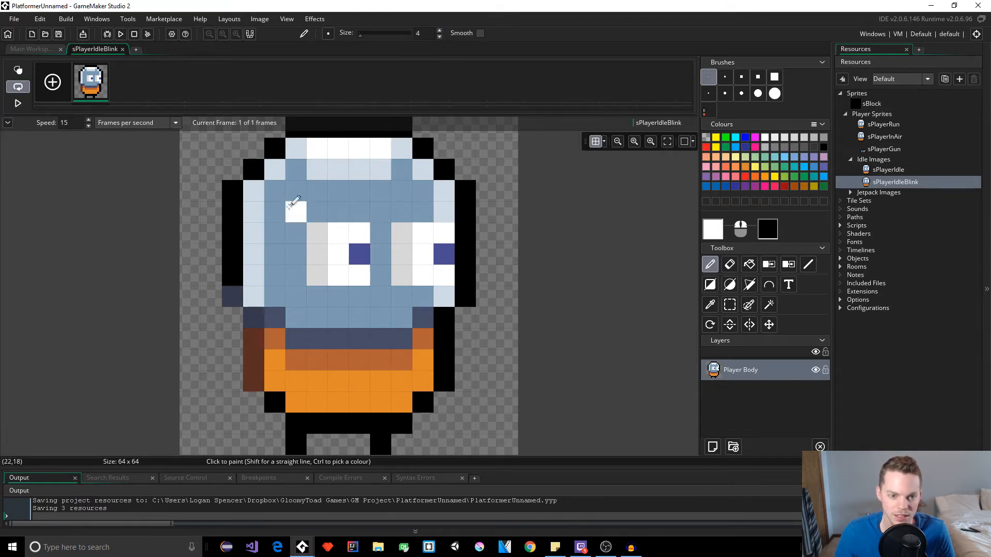
pyautogui.click(321, 192)
# - Select the rectangle around both eyes, copy it as a custom brush and delete the older custom brush
pyautogui.click(730, 305)
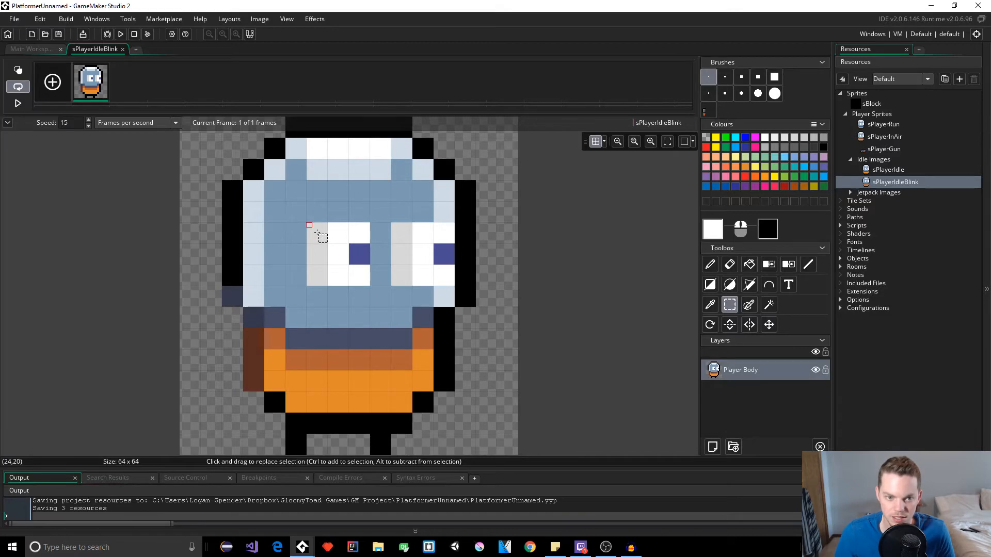
pyautogui.moveTo(312, 237); pyautogui.dragTo(459, 292)
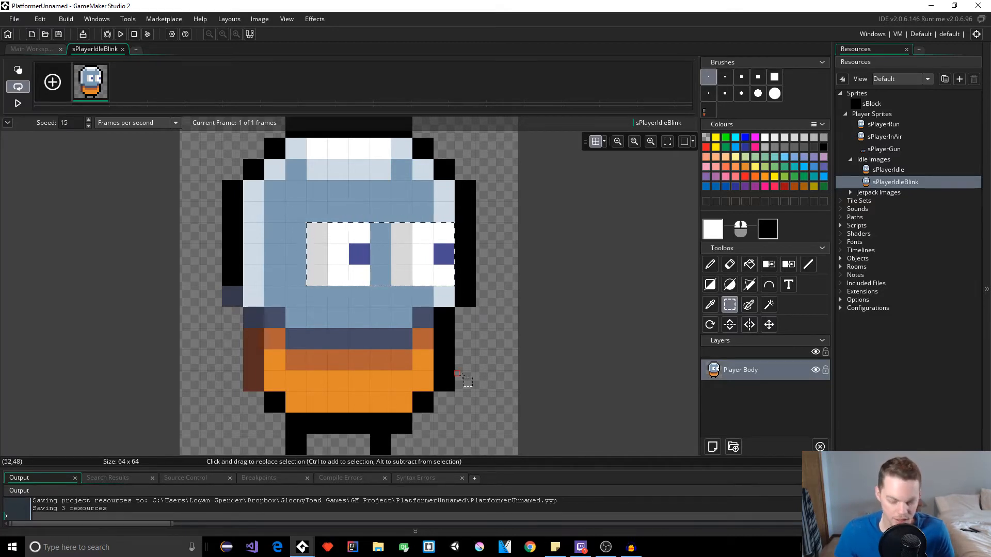
pyautogui.hotkey('ctrl', 'c')
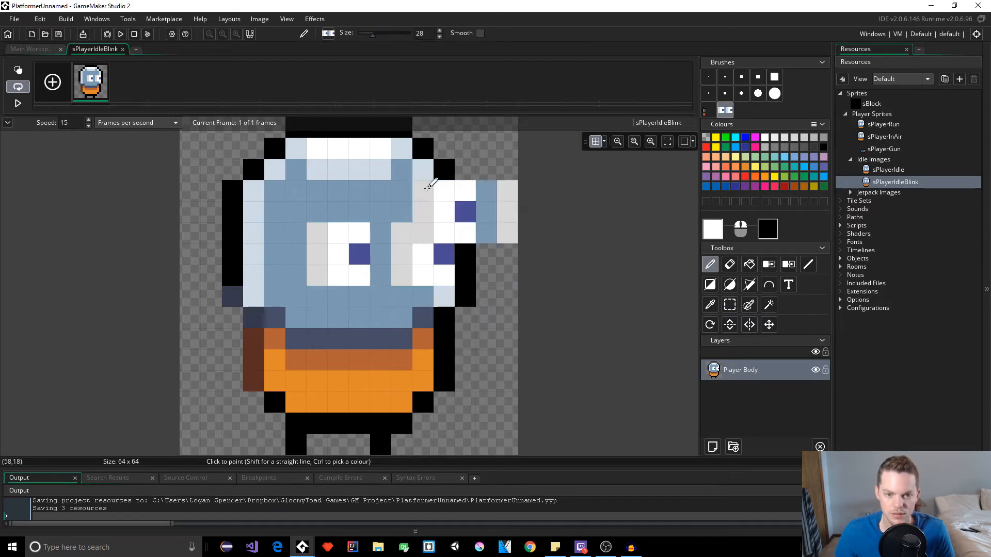
pyautogui.click(712, 112)
pyautogui.press('Delete')
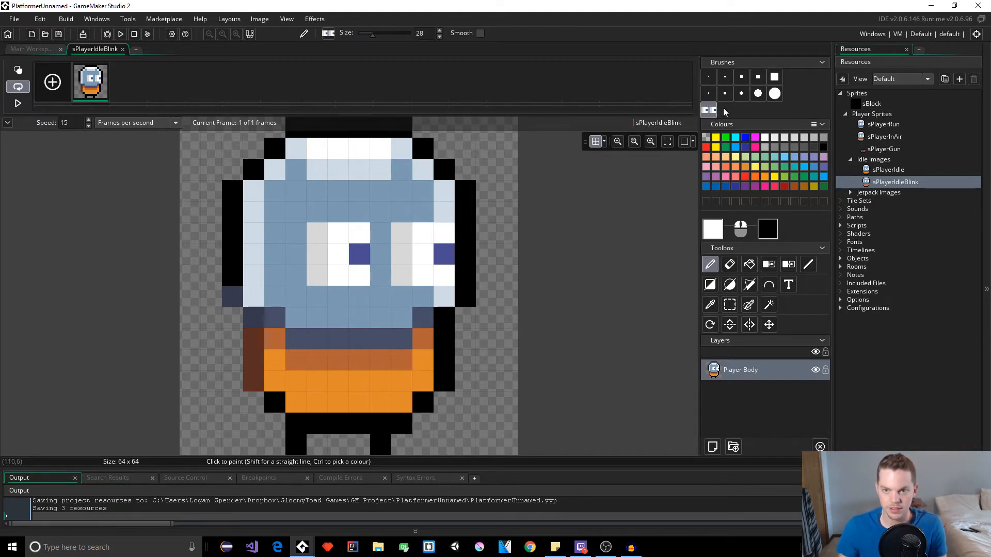
# - Paint over both eyes with a size 4 pencil, using the sampled face blue and the light colour of the face's edge
pyautogui.click(708, 78)
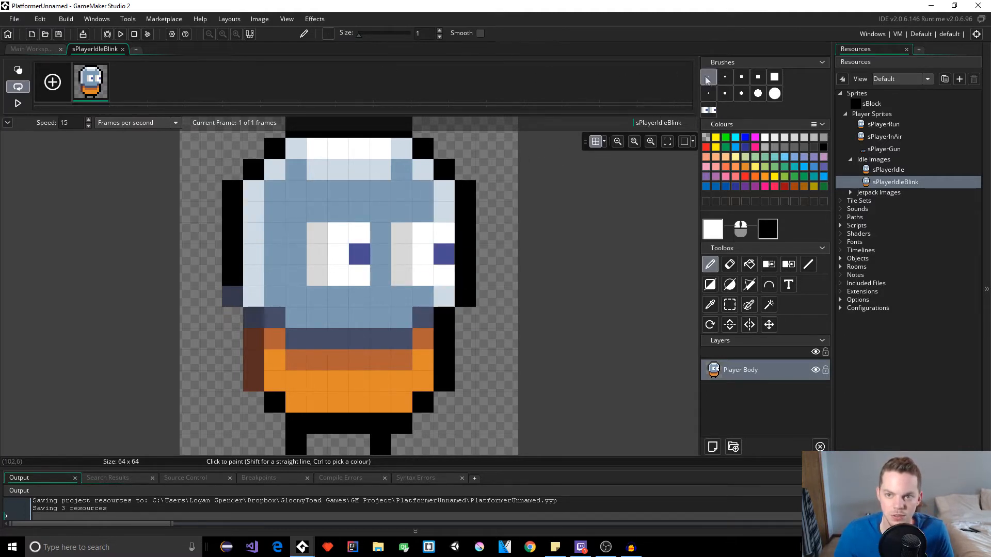
pyautogui.click(438, 29)
pyautogui.click(438, 29)
pyautogui.click(439, 31)
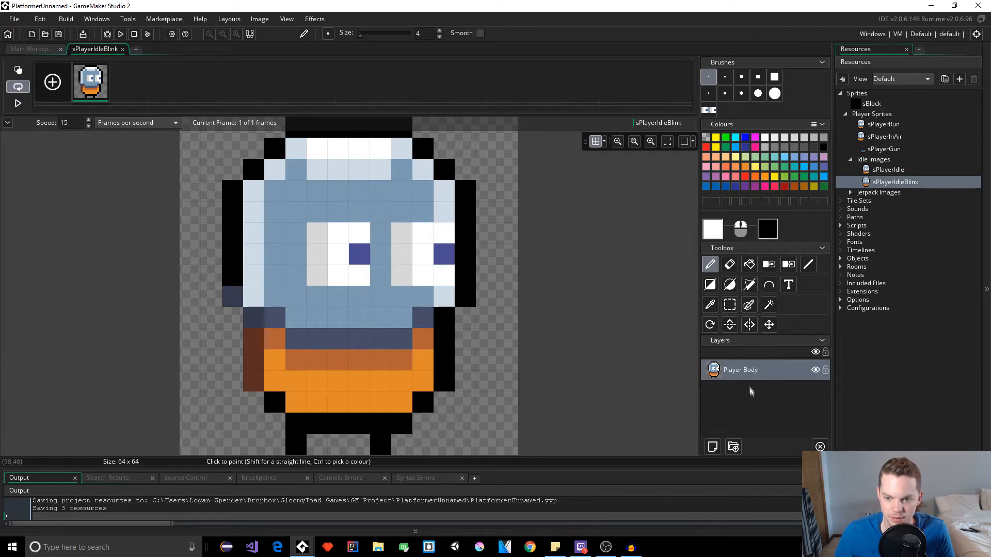
pyautogui.keyDown('ctrl'); pyautogui.click(328, 209); pyautogui.keyUp('ctrl')
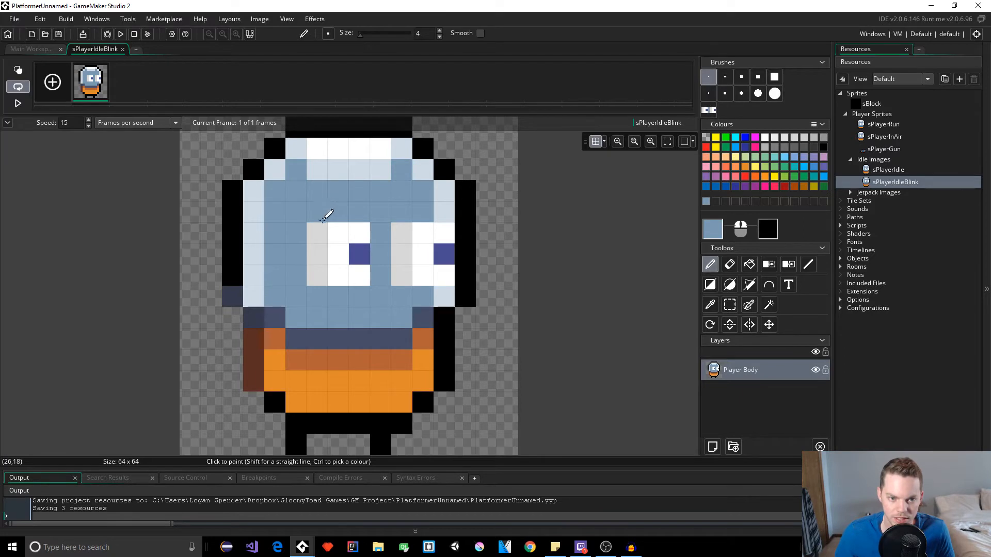
pyautogui.moveTo(320, 229)
pyautogui.mouseDown()
pyautogui.moveTo(413, 233)
pyautogui.moveTo(421, 263)
pyautogui.moveTo(310, 261)
pyautogui.moveTo(414, 248)
pyautogui.mouseUp()
pyautogui.keyDown('ctrl'); pyautogui.click(443, 204); pyautogui.keyUp('ctrl')
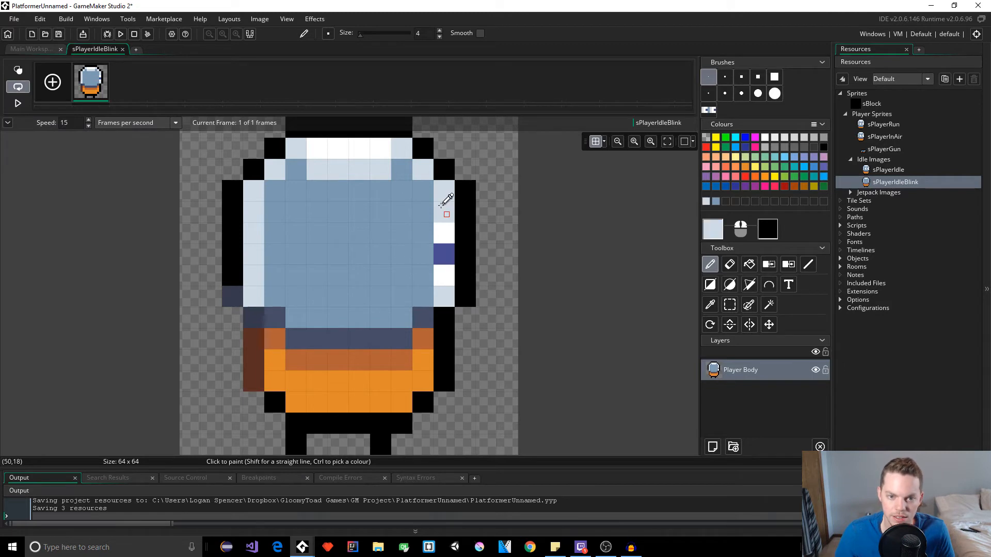
pyautogui.moveTo(443, 206); pyautogui.dragTo(448, 273)
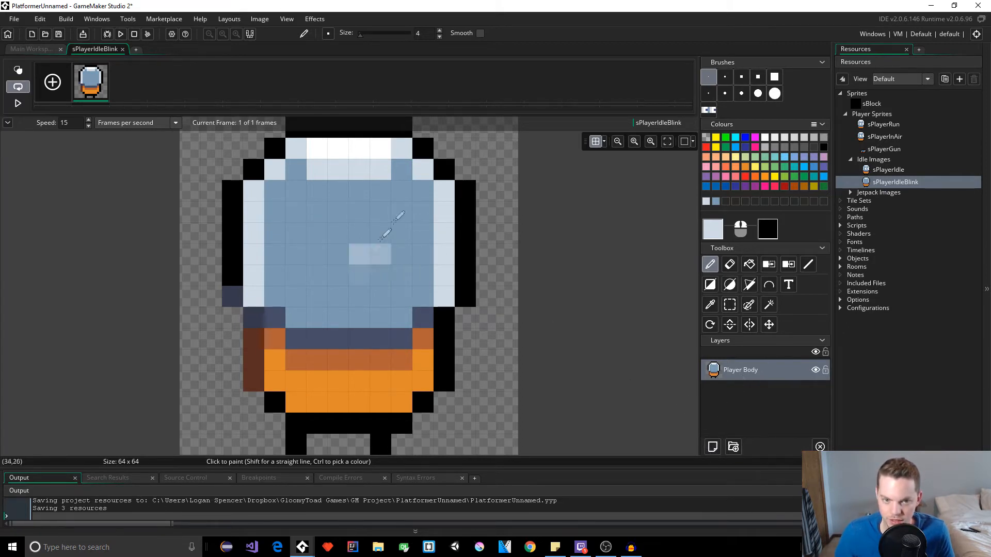
# - Add a layer named Player Eyes above Player Body and stamp the copied eyes brush at the original eye position
pyautogui.click(713, 448)
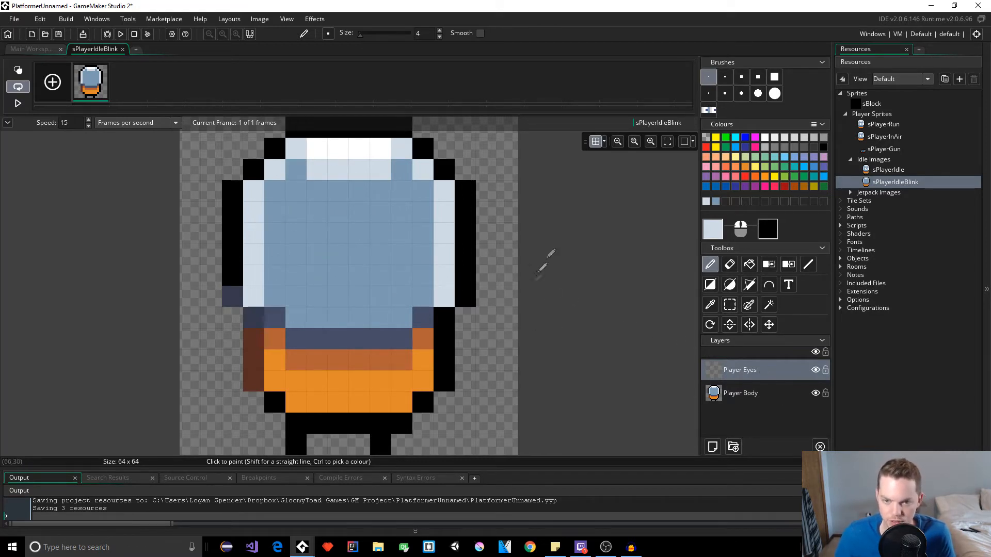
pyautogui.click(713, 110)
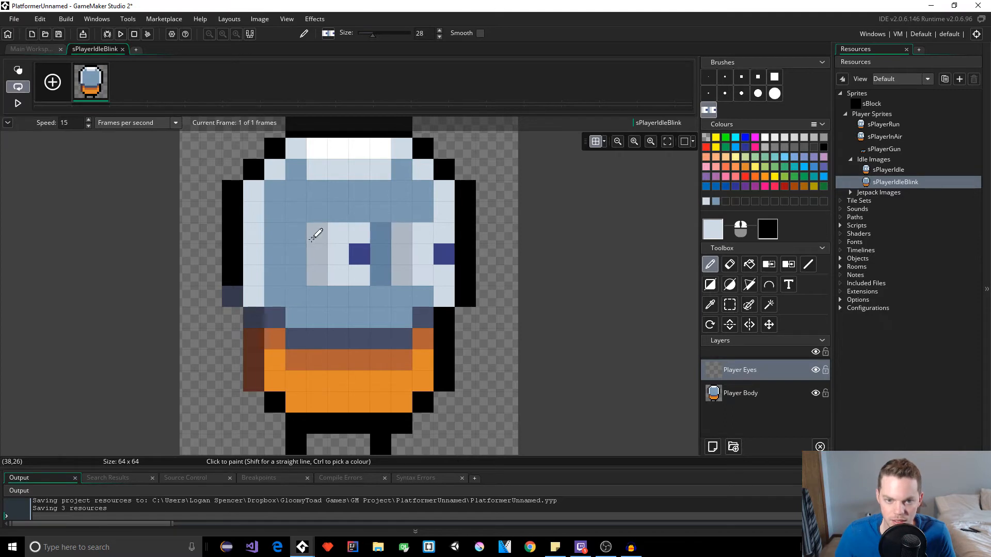
pyautogui.click(311, 239)
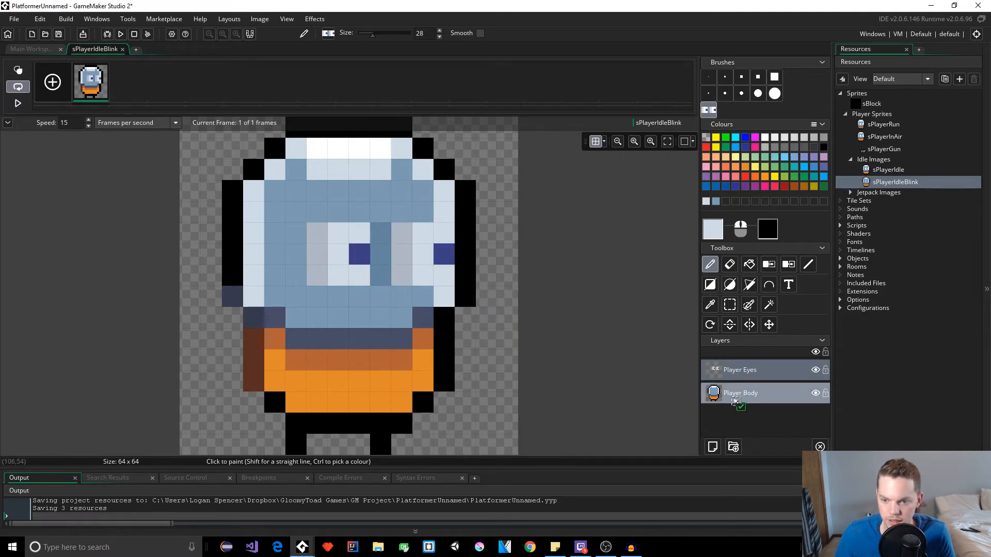
# - Check the Player Eyes layer's order, blend mode and opacity to find why the stamped eyes look tinted
pyautogui.moveTo(741, 371); pyautogui.dragTo(742, 411)
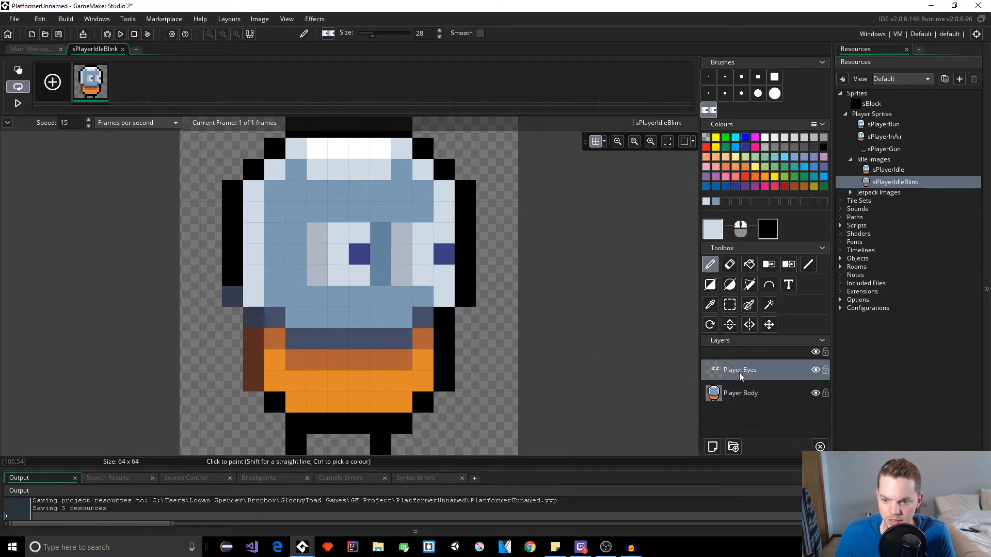
pyautogui.moveTo(730, 397); pyautogui.dragTo(731, 372)
pyautogui.rightClick(743, 380)
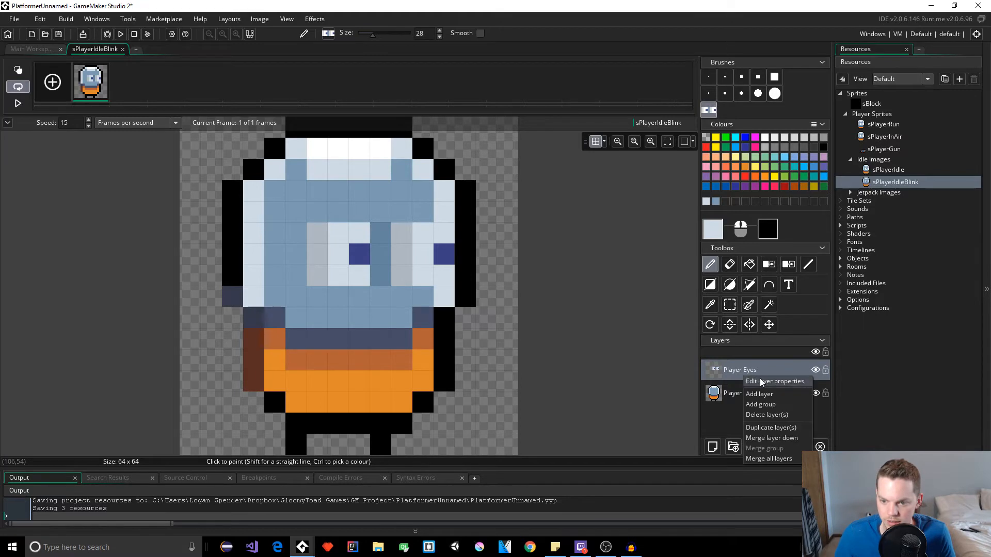
pyautogui.click(770, 461)
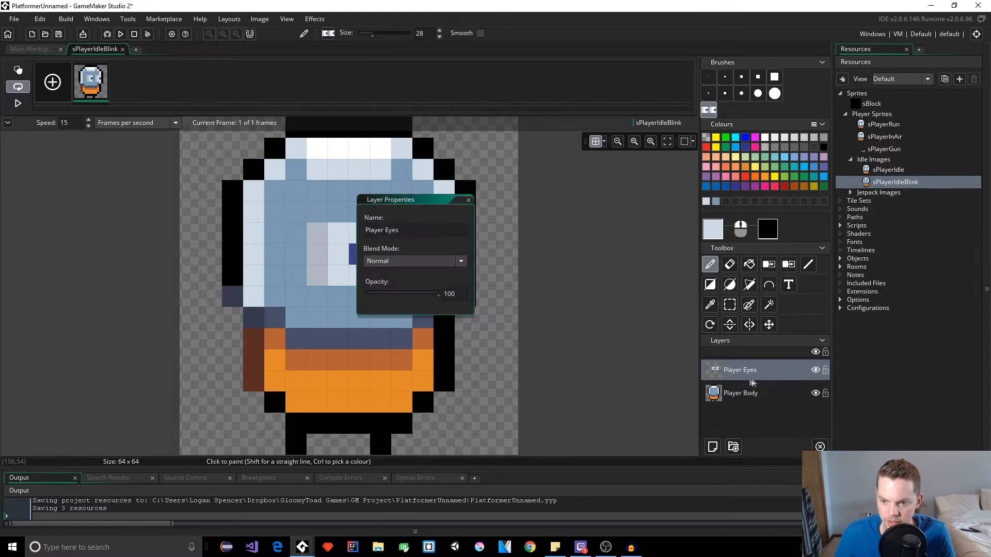
pyautogui.click(468, 200)
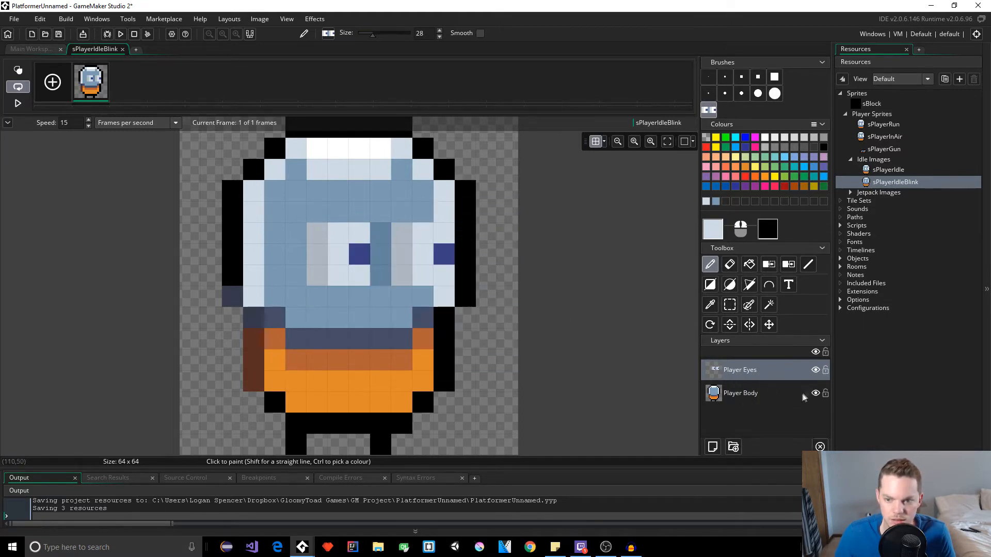
pyautogui.rightClick(759, 368)
pyautogui.click(772, 452)
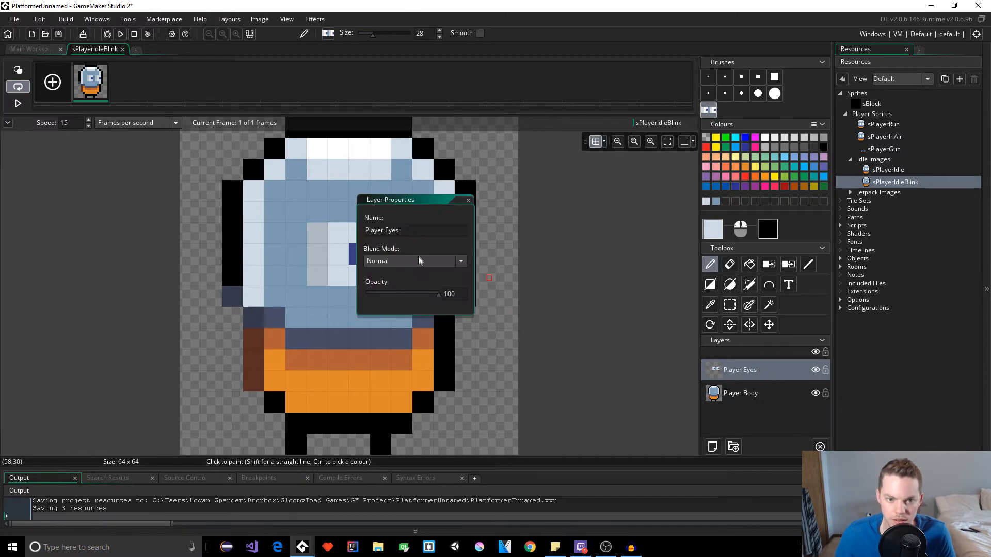
pyautogui.click(468, 201)
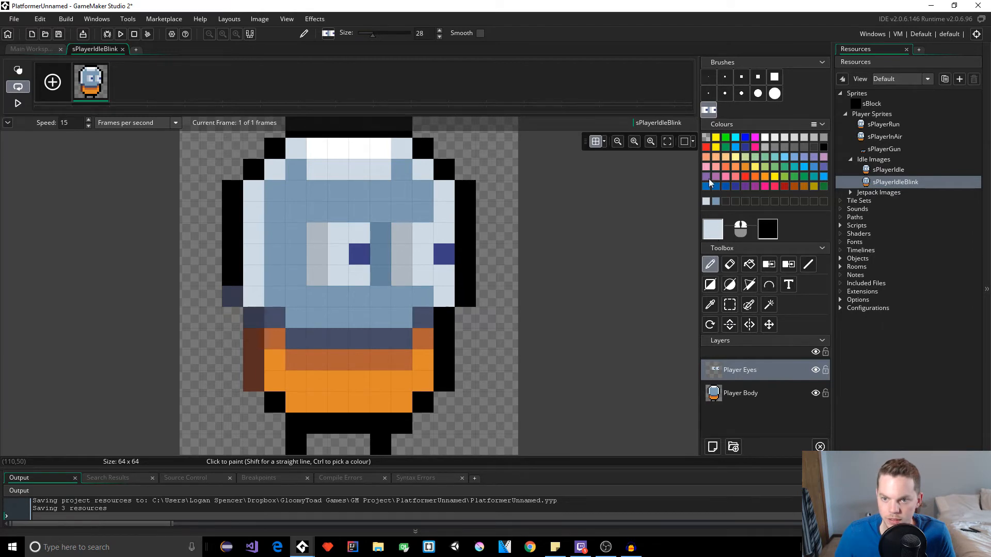
# - Set the drawing colour to white and stamp the eyes brush again over the tinted eyes
pyautogui.click(765, 137)
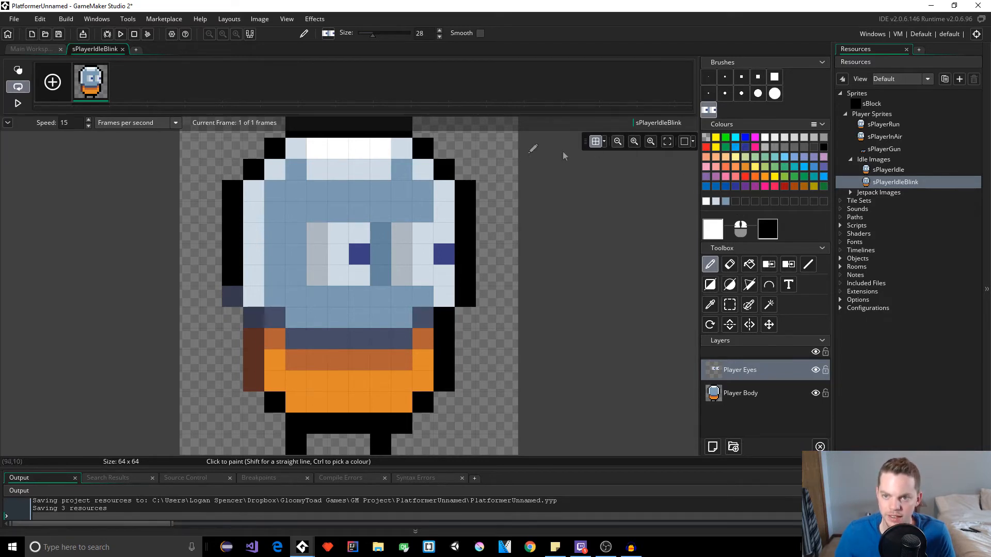
pyautogui.click(328, 229)
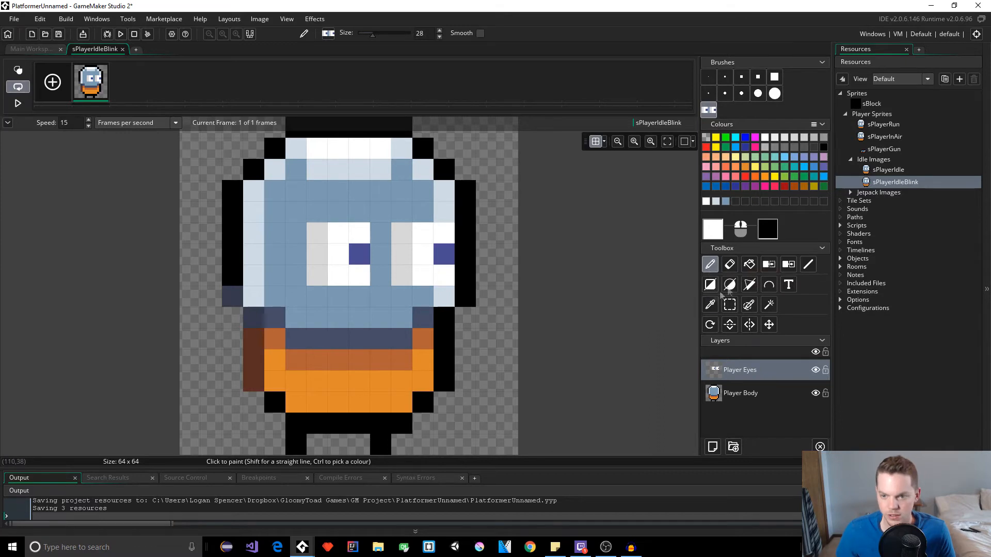
# - Try erasing the upper and lower parts of both eyes with a size 4 eraser, and undo the strokes
pyautogui.click(708, 77)
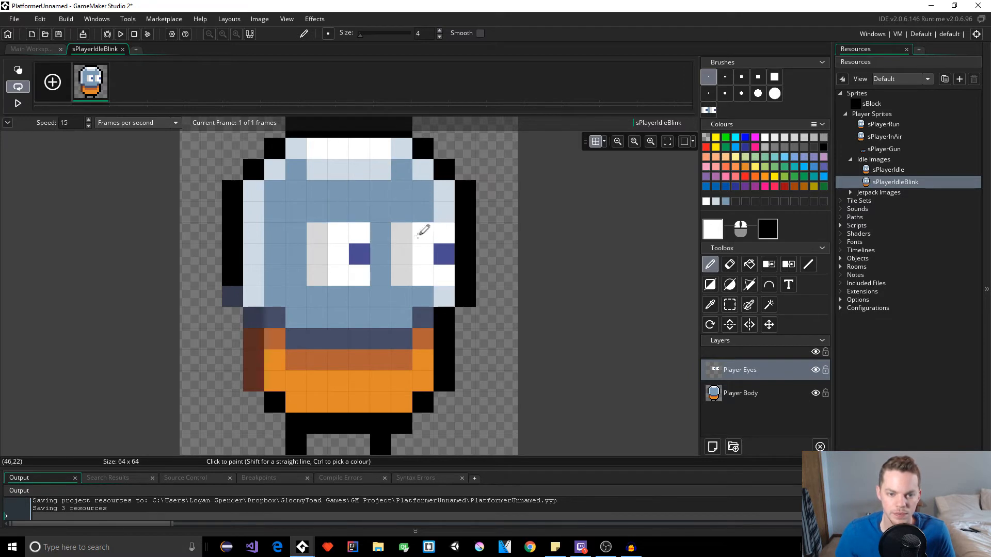
pyautogui.press('e')
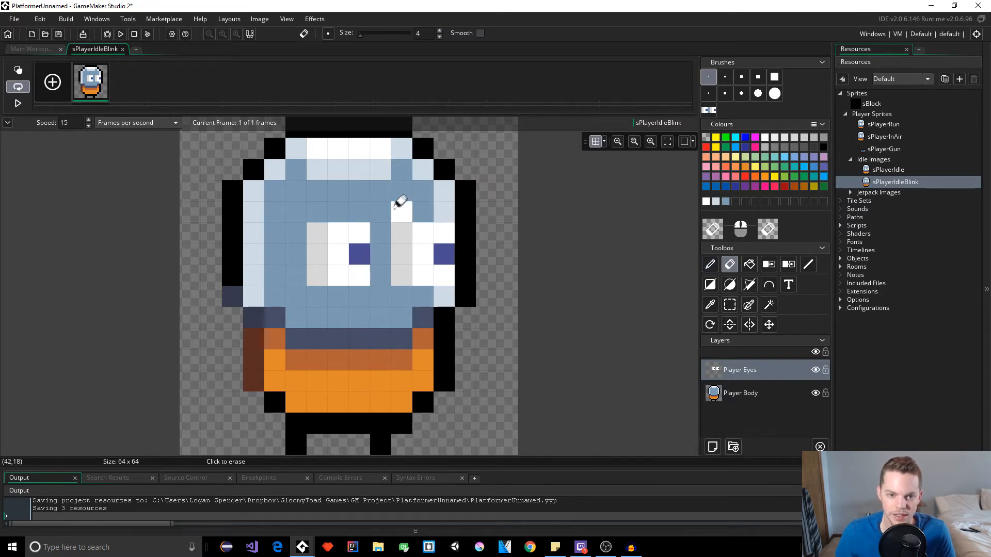
pyautogui.moveTo(312, 227); pyautogui.dragTo(449, 231)
pyautogui.moveTo(300, 274); pyautogui.dragTo(482, 263)
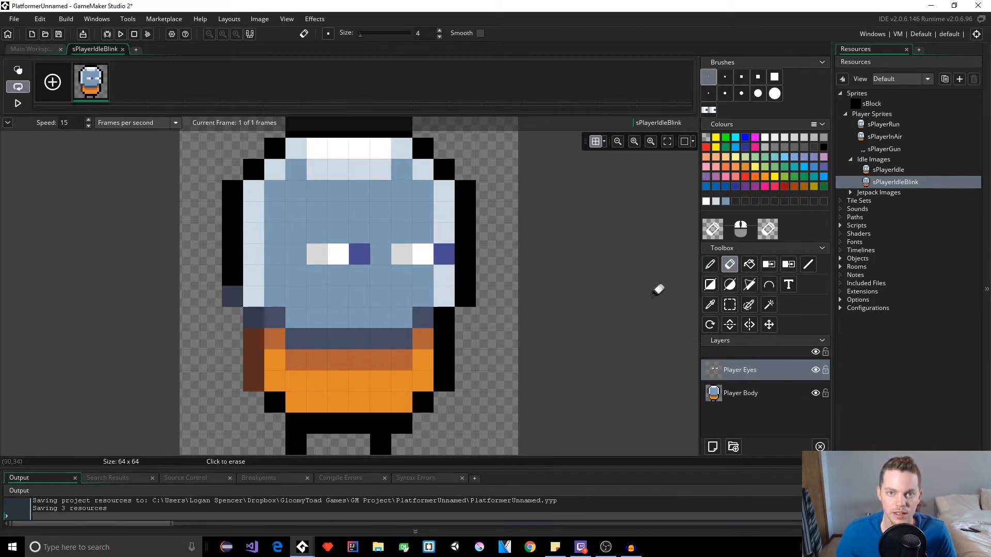
pyautogui.hotkey('ctrl', 'z')
pyautogui.hotkey('ctrl', 'z')
pyautogui.hotkey('ctrl', 'z')
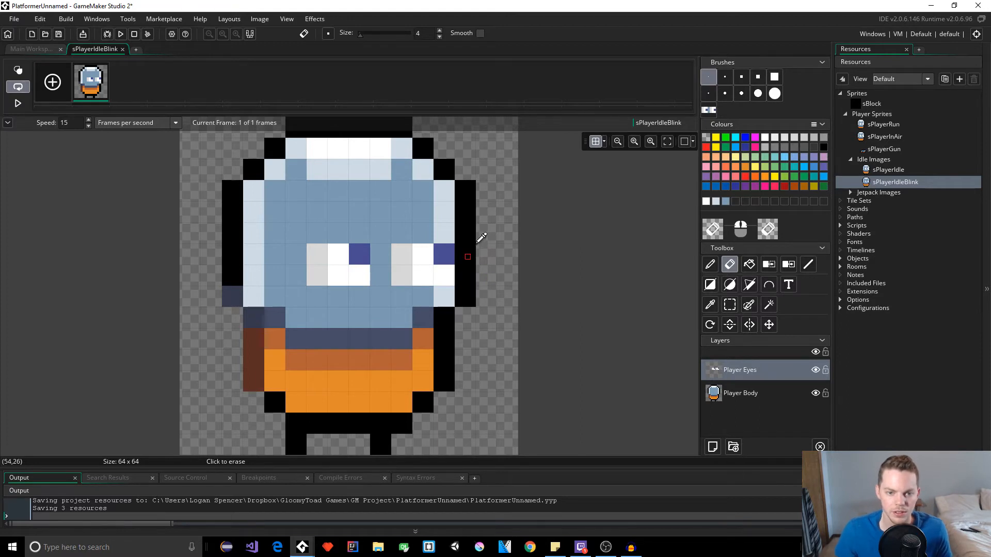
# - Duplicate the open-eyed frame as a second frame of the blink animation
pyautogui.hotkey('ctrl', 'v')
pyautogui.hotkey('ctrl', 'v')
pyautogui.hotkey('ctrl', 'v')
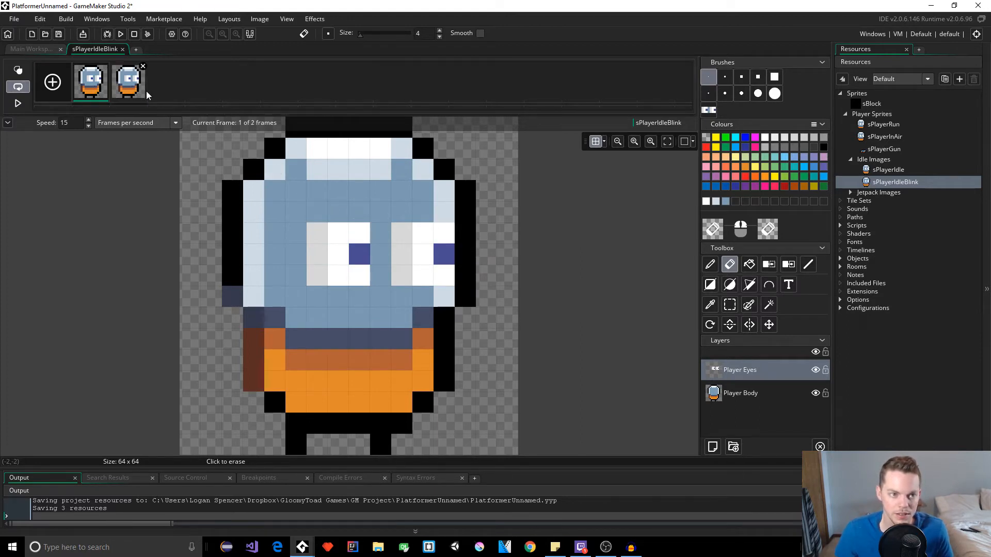
# - Extend the blink animation to four open-eyed frames and erase the upper and lower parts of both eyes in the second frame
pyautogui.click(131, 94)
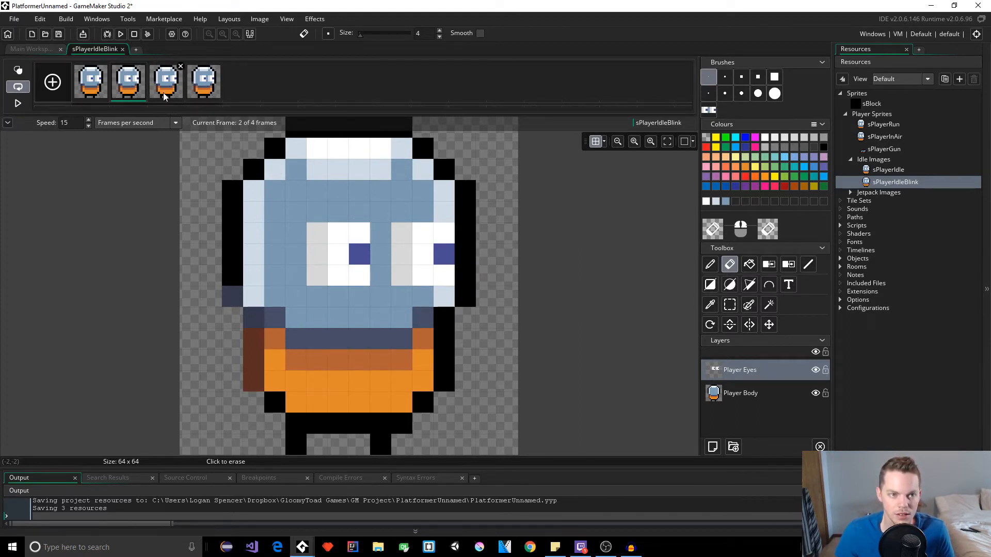
pyautogui.click(92, 84)
pyautogui.click(127, 88)
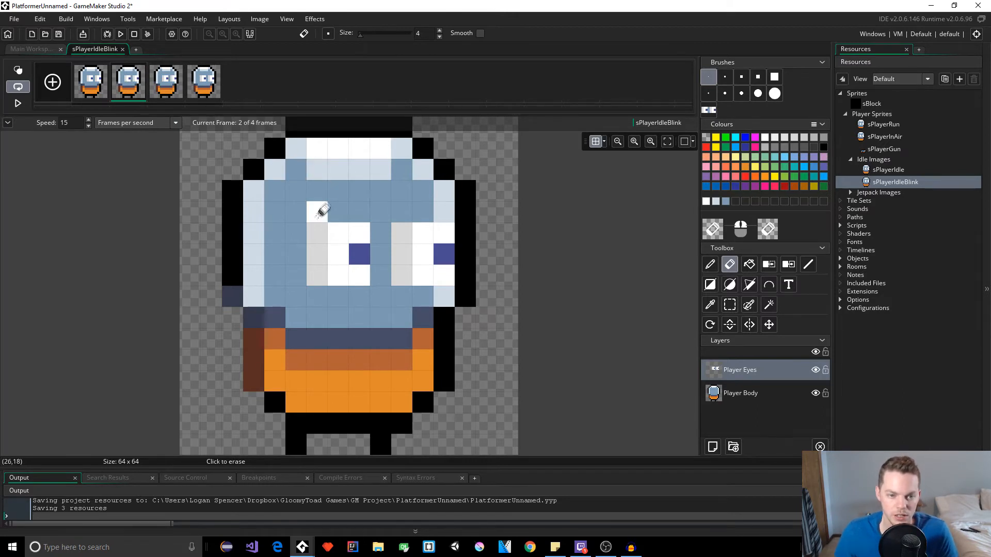
pyautogui.moveTo(306, 219); pyautogui.dragTo(460, 230)
pyautogui.moveTo(300, 268); pyautogui.dragTo(464, 268)
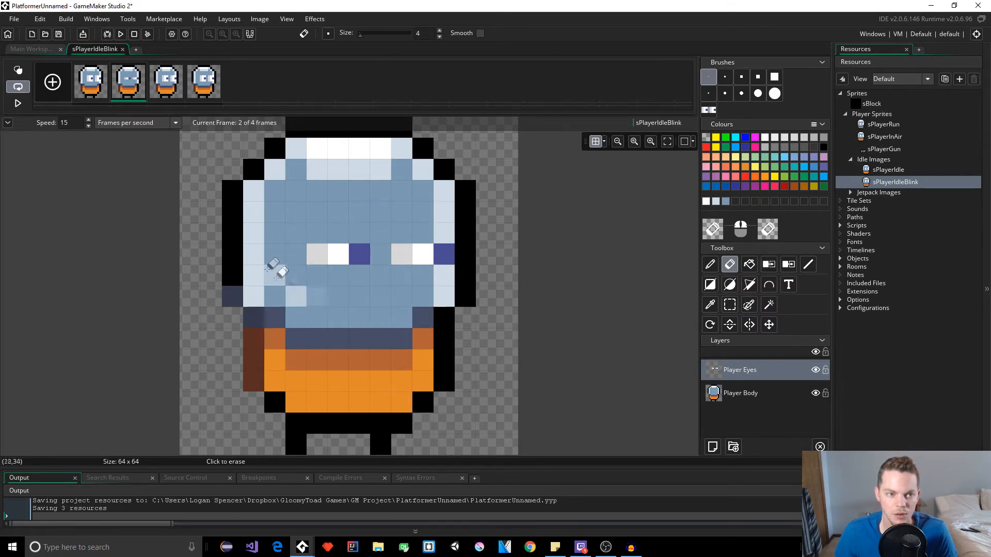
# - Erase the upper and lower parts of both eyes in the third frame, leaving only the middle row
pyautogui.click(166, 95)
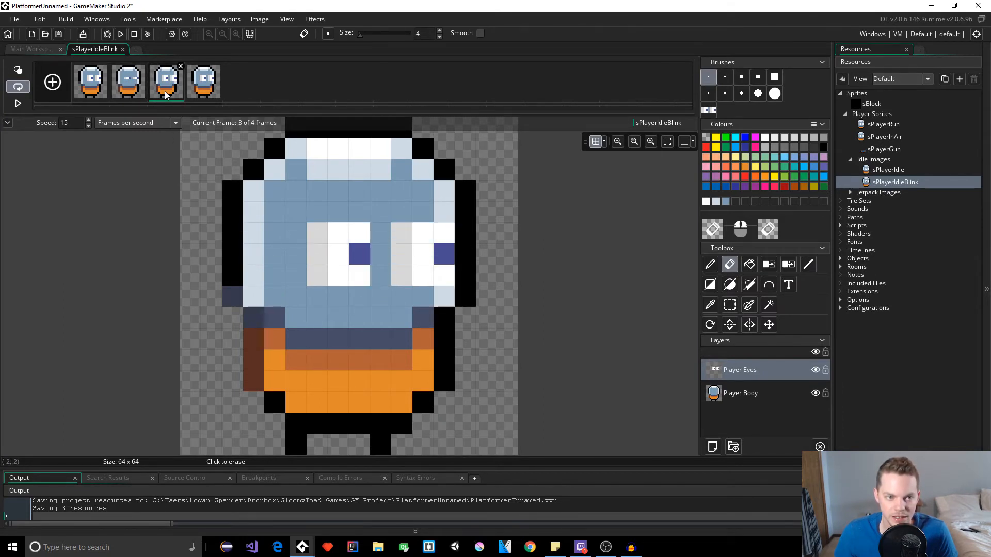
pyautogui.moveTo(287, 229); pyautogui.dragTo(462, 230)
pyautogui.click(316, 275)
pyautogui.moveTo(349, 272); pyautogui.dragTo(483, 272)
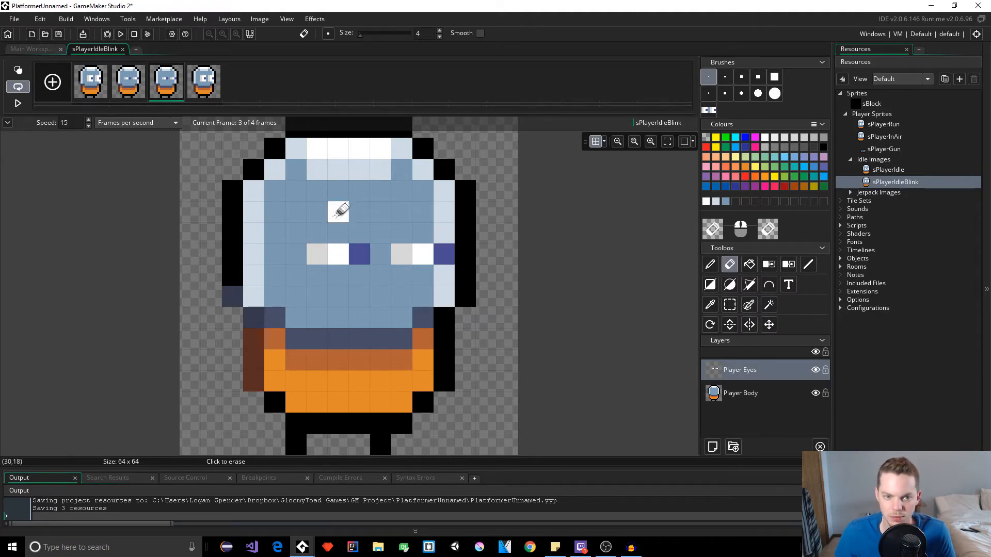
# - Darken the blue-grey drawing colour for the eyelids by setting its hue to 216 and its value to 55
pyautogui.press('d')
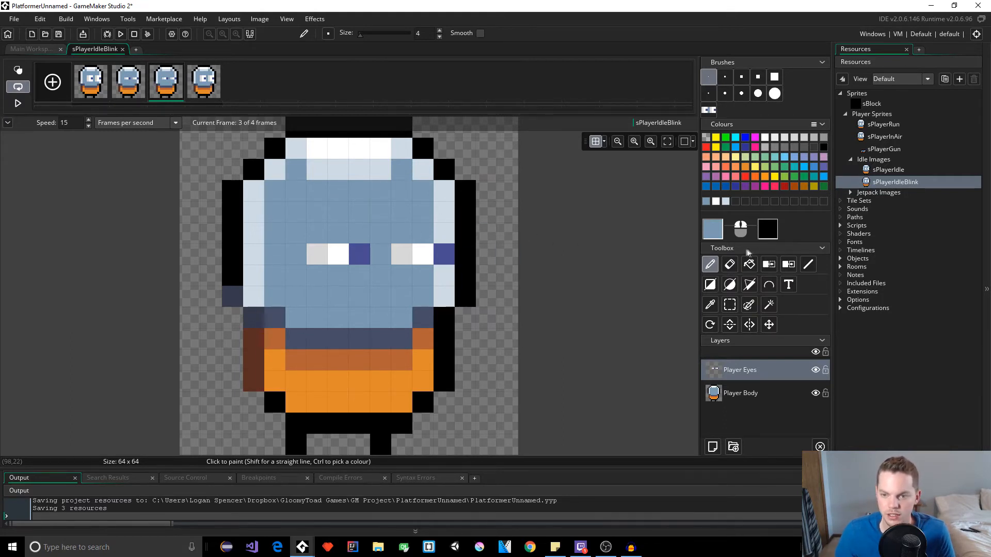
pyautogui.click(714, 229)
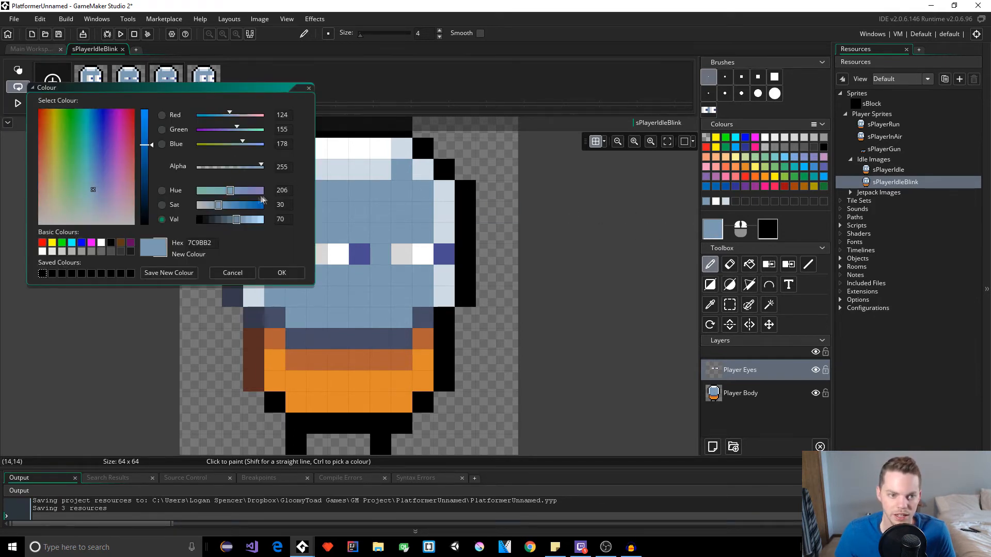
pyautogui.click(231, 219)
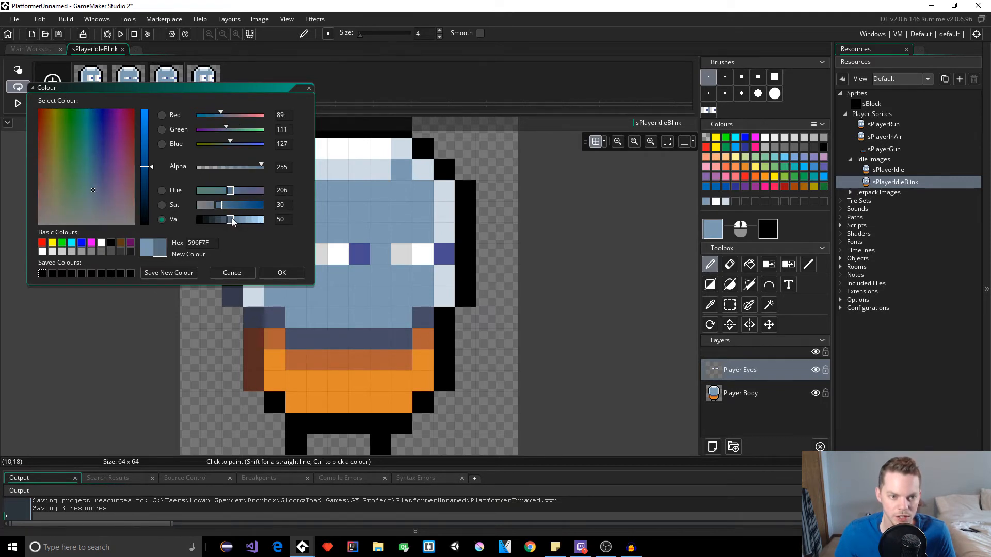
pyautogui.doubleClick(286, 219)
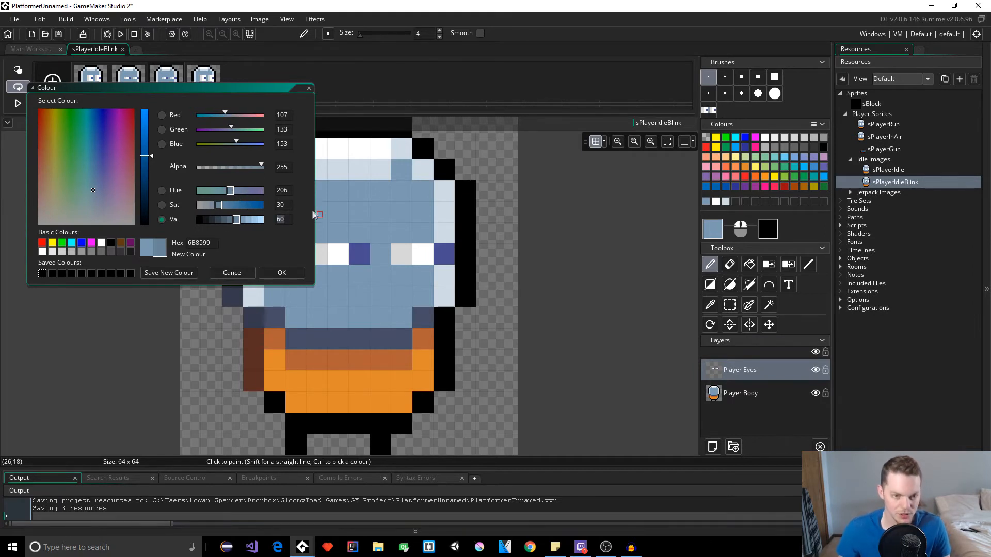
pyautogui.write('55')
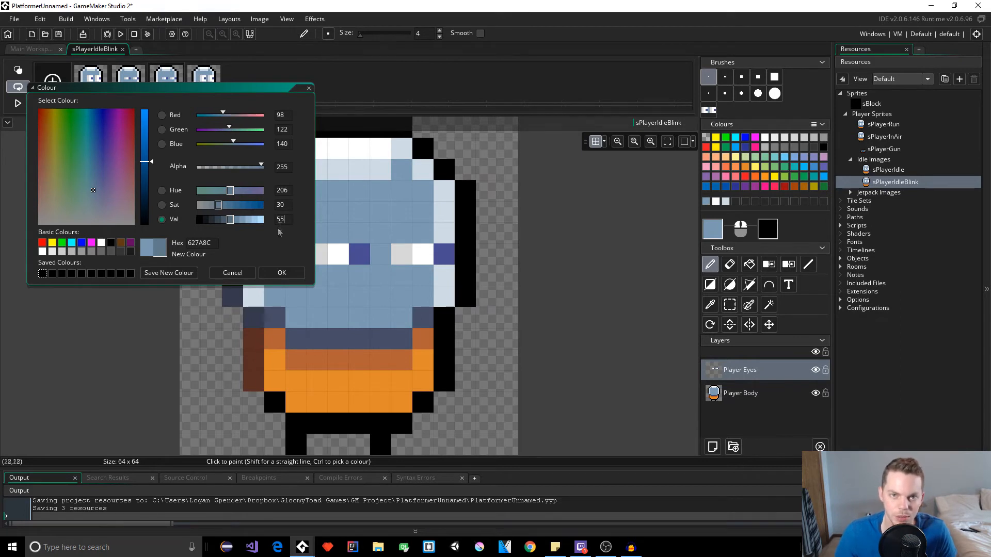
pyautogui.doubleClick(277, 205)
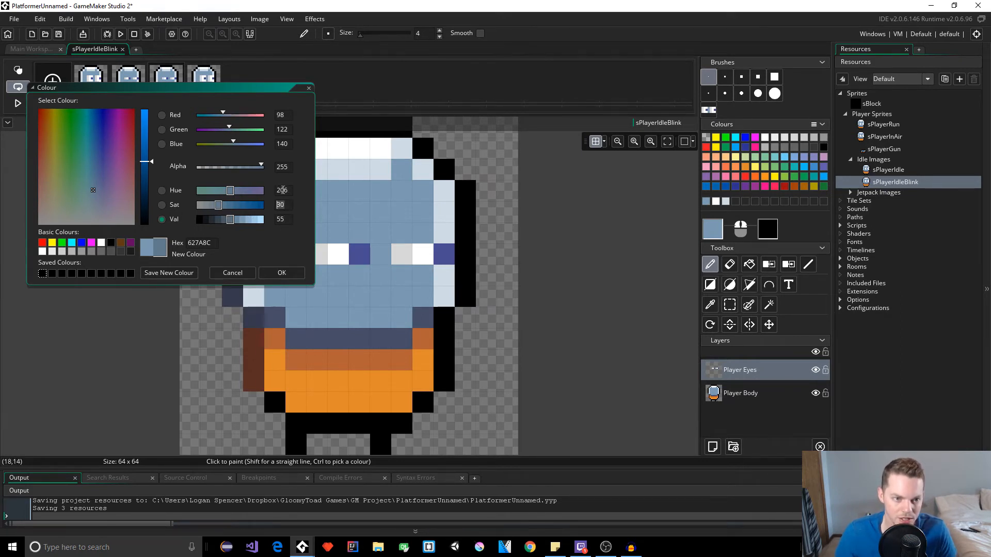
pyautogui.moveTo(235, 194); pyautogui.dragTo(238, 194)
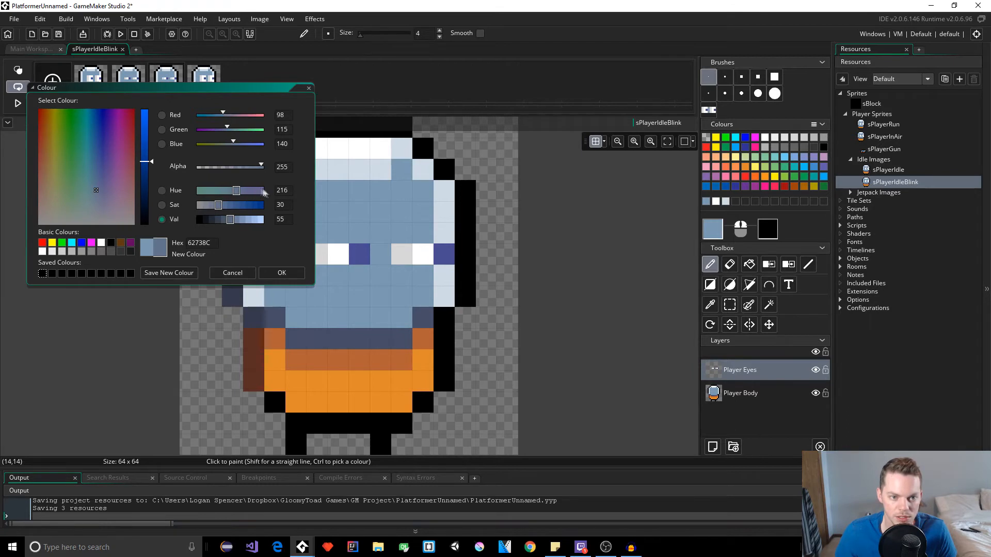
pyautogui.click(283, 273)
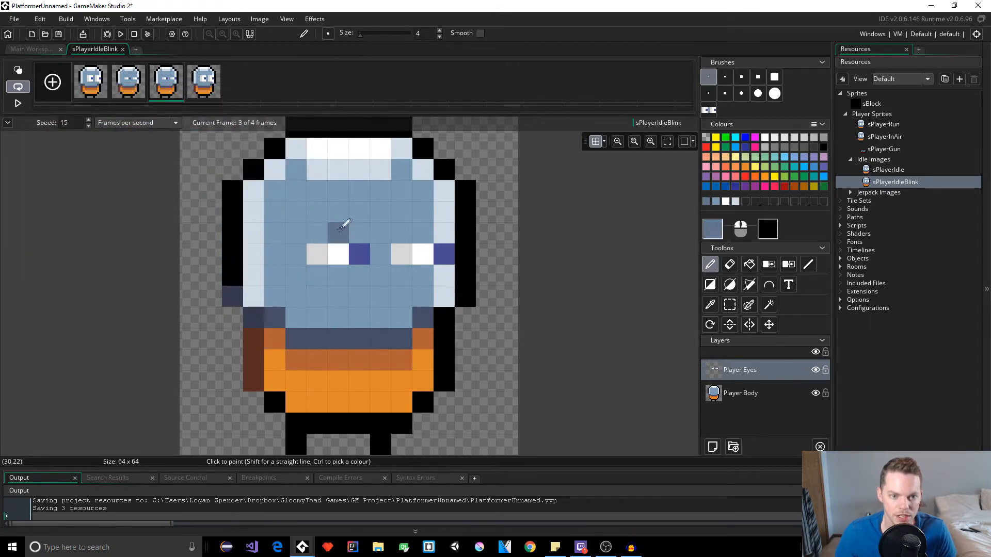
# - Paint over the remaining middle row of both eyes in the third frame with the darker blue-grey to draw closed eyelids
pyautogui.click(316, 247)
pyautogui.moveTo(315, 246); pyautogui.dragTo(363, 246)
pyautogui.click(405, 245)
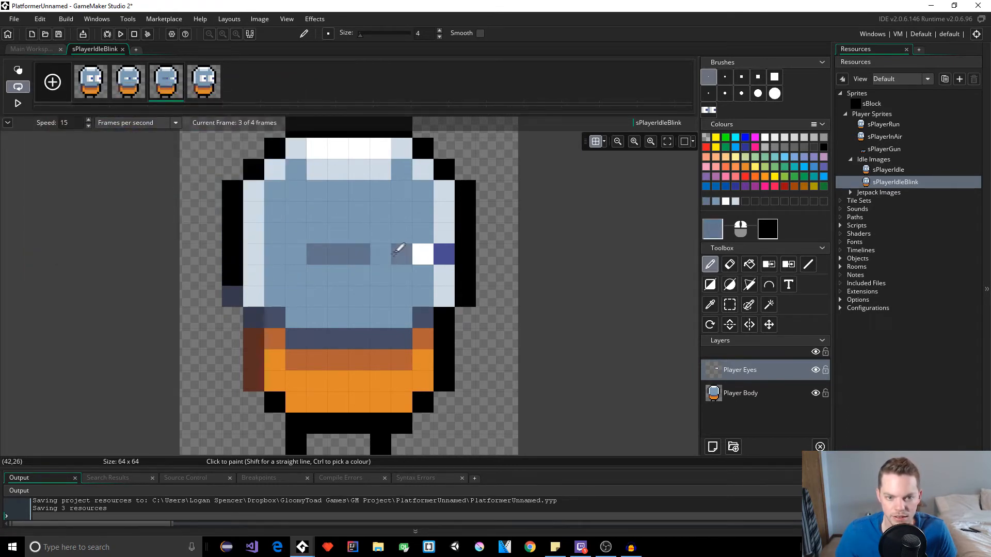
pyautogui.click(424, 251)
pyautogui.click(443, 252)
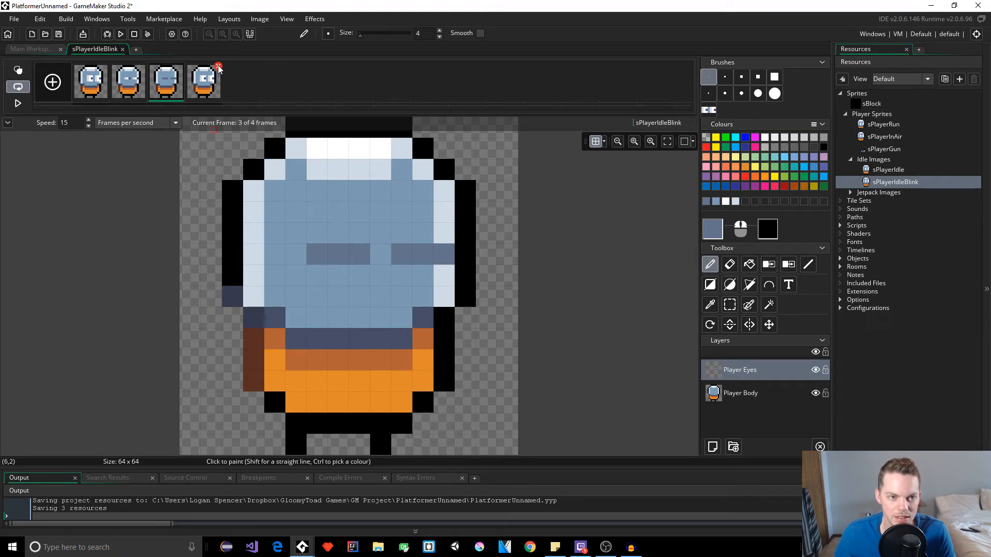
# - Replace the fourth frame with a copy of the half-closed second frame, placed at the end of the animation
pyautogui.click(217, 68)
pyautogui.click(138, 85)
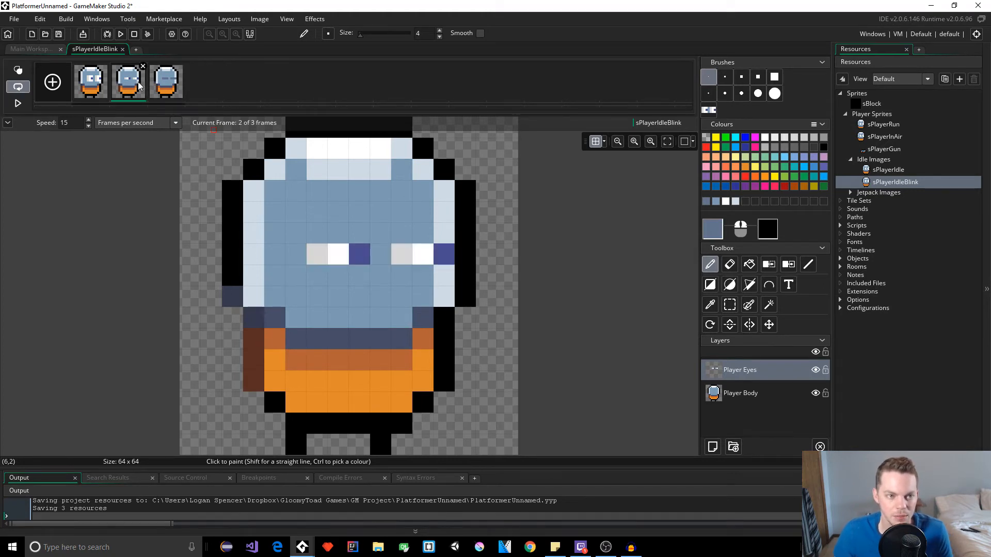
pyautogui.hotkey('ctrl', 'v')
pyautogui.moveTo(158, 89); pyautogui.dragTo(217, 84)
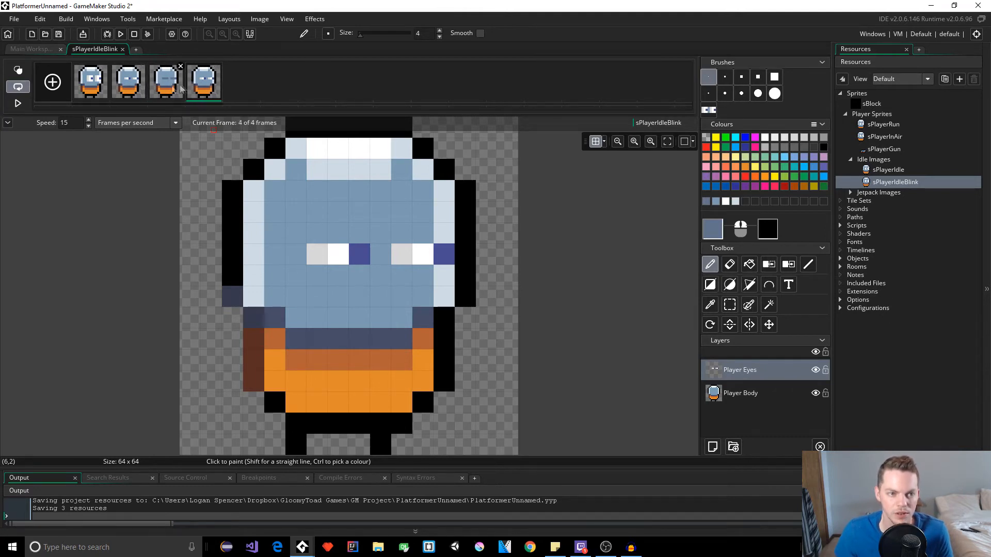
# - Set the blink animation's speed to 10 frames per second, preview its playback and stop it
pyautogui.doubleClick(65, 122)
pyautogui.write('10')
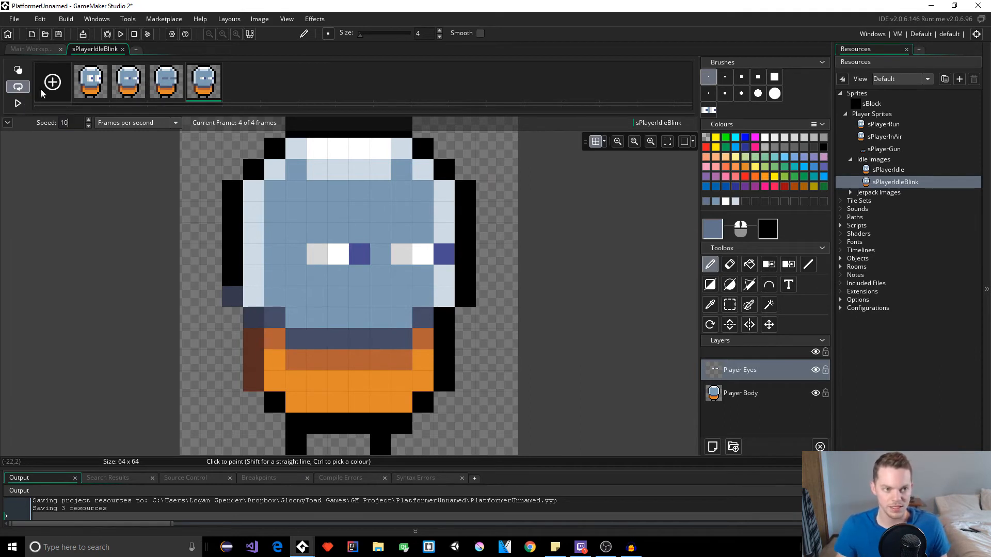
pyautogui.click(18, 103)
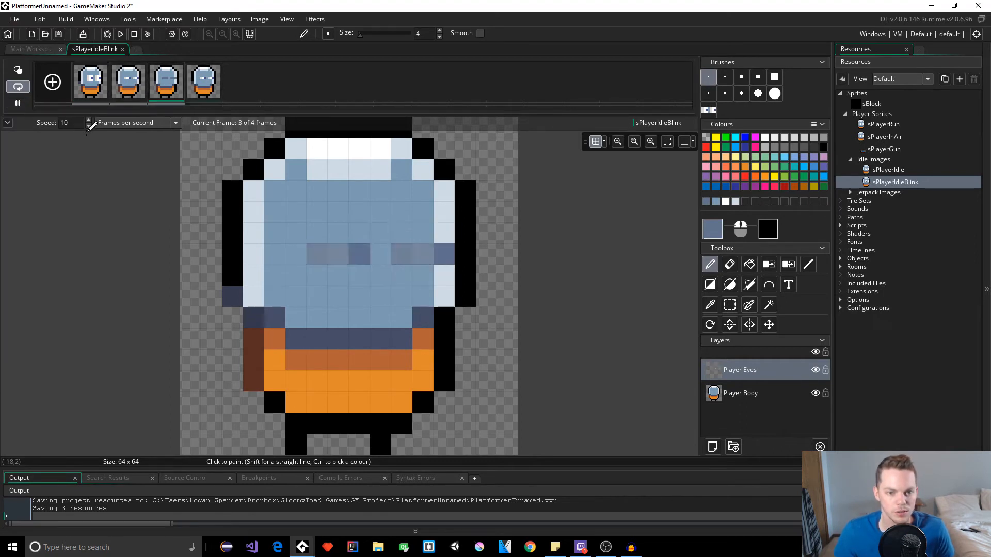
pyautogui.scroll(-4, 303, 217)
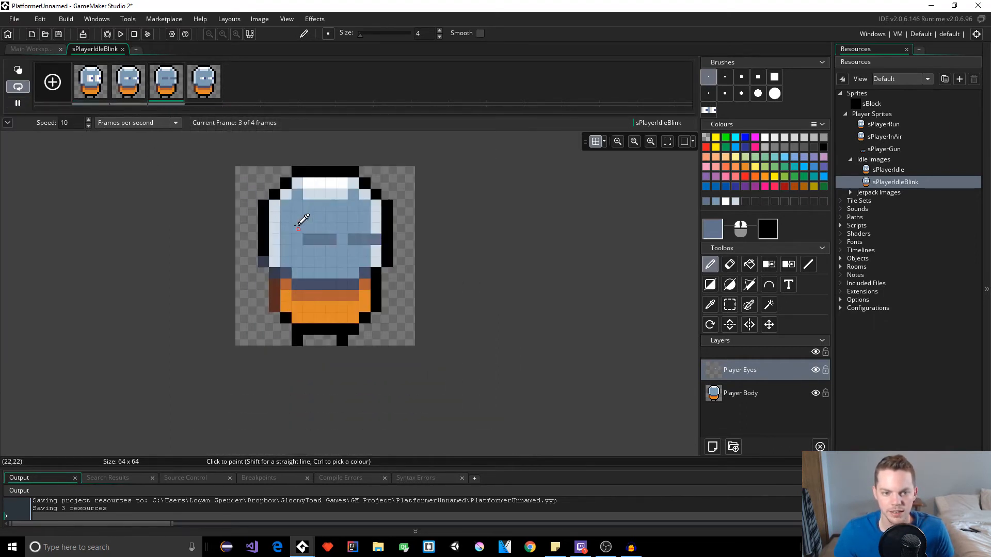
pyautogui.scroll(-4, 321, 237)
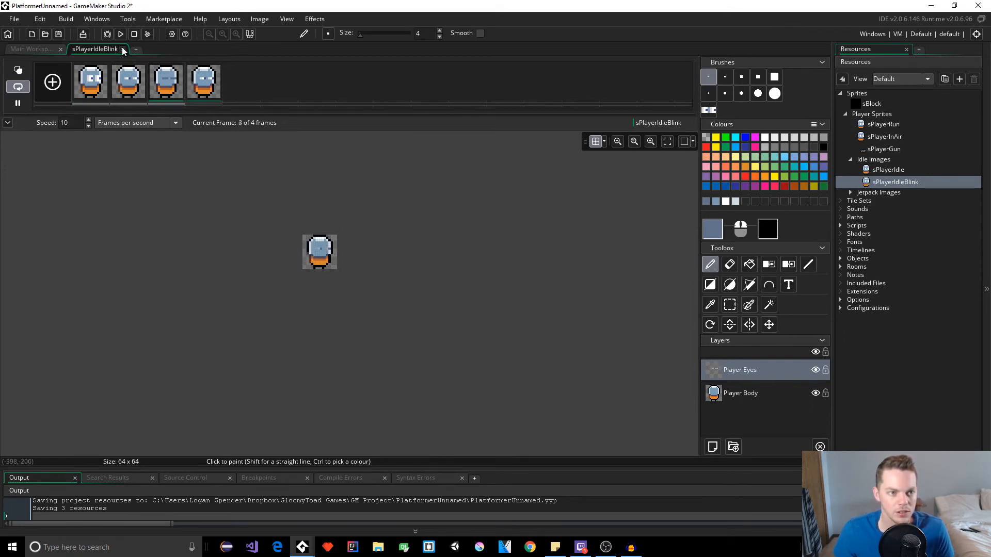
pyautogui.scroll(3, 268, 247)
pyautogui.scroll(-3, 289, 268)
pyautogui.keyDown('ctrl'); pyautogui.scroll(2, 322, 253); pyautogui.keyUp('ctrl')
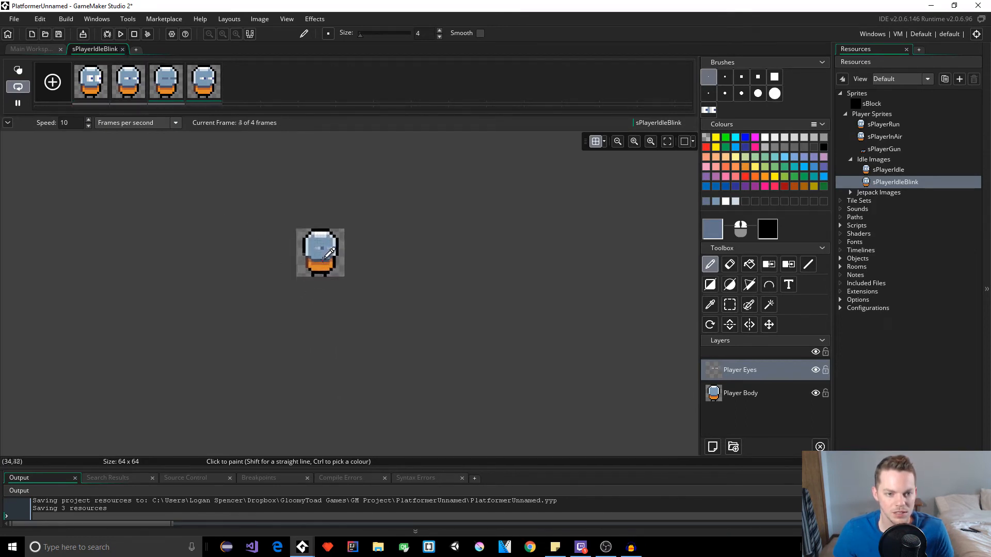
pyautogui.keyDown('ctrl'); pyautogui.scroll(2, 327, 254); pyautogui.keyUp('ctrl')
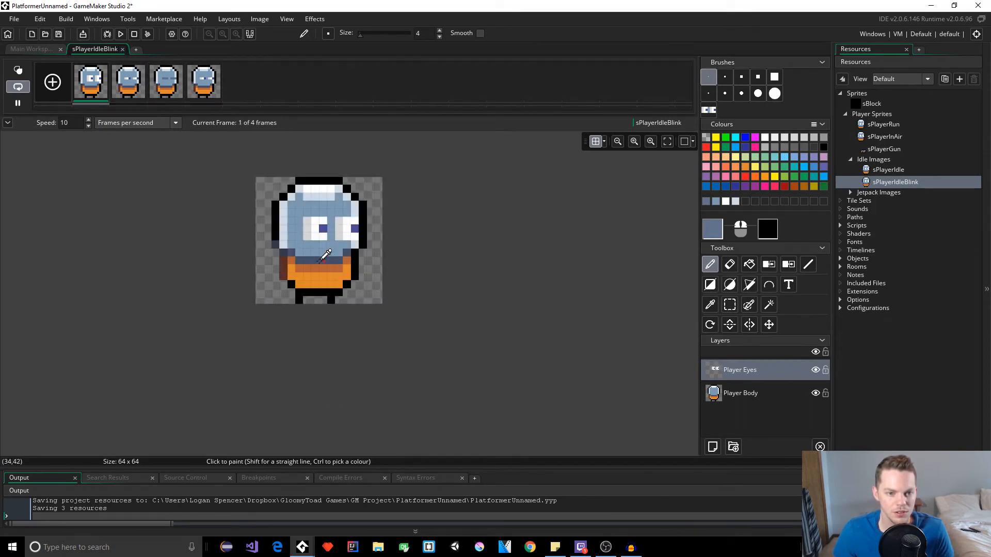
pyautogui.click(18, 102)
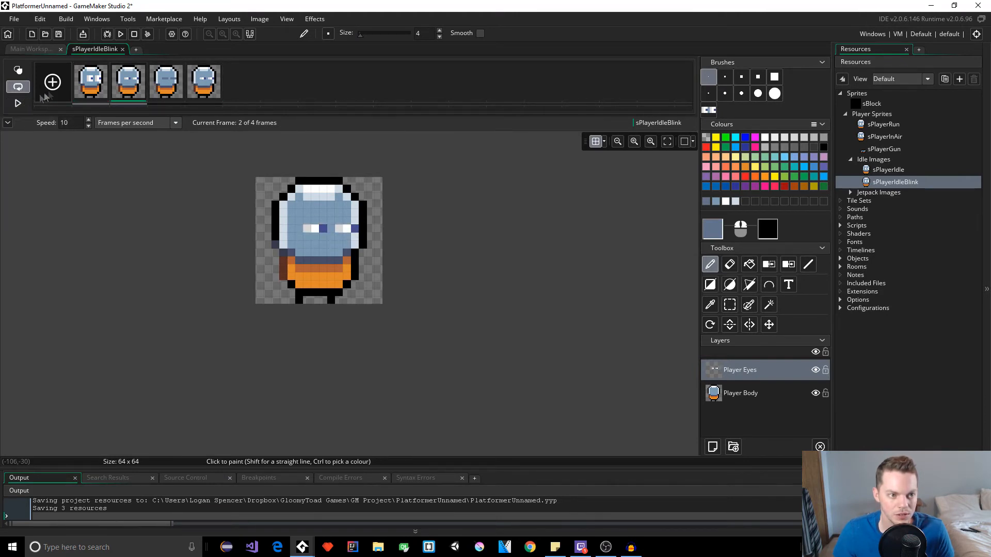
# - Review the blink frames one by one, and close the sPlayerIdleBlink image editor and its sprite window
pyautogui.keyDown('ctrl'); pyautogui.scroll(2, 319, 204); pyautogui.keyUp('ctrl')
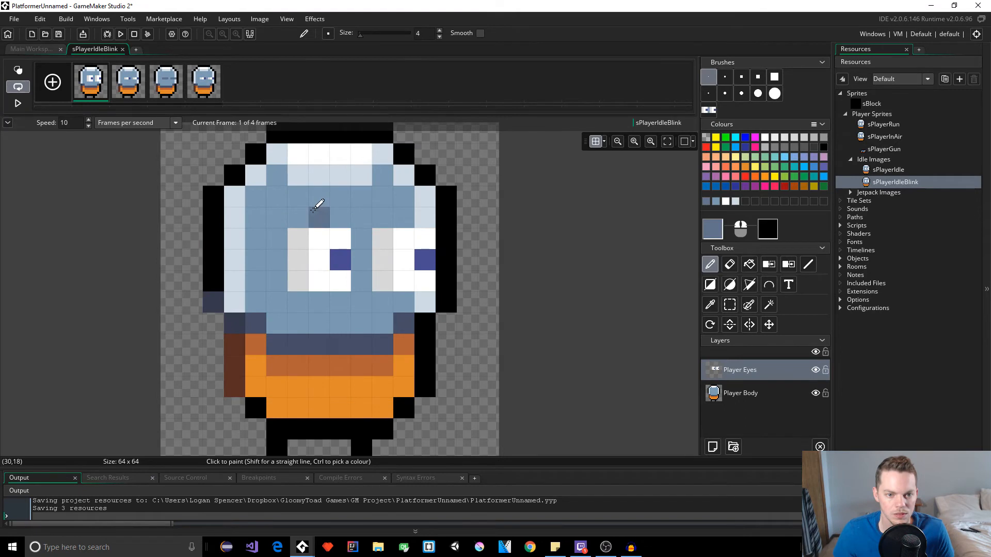
pyautogui.click(135, 93)
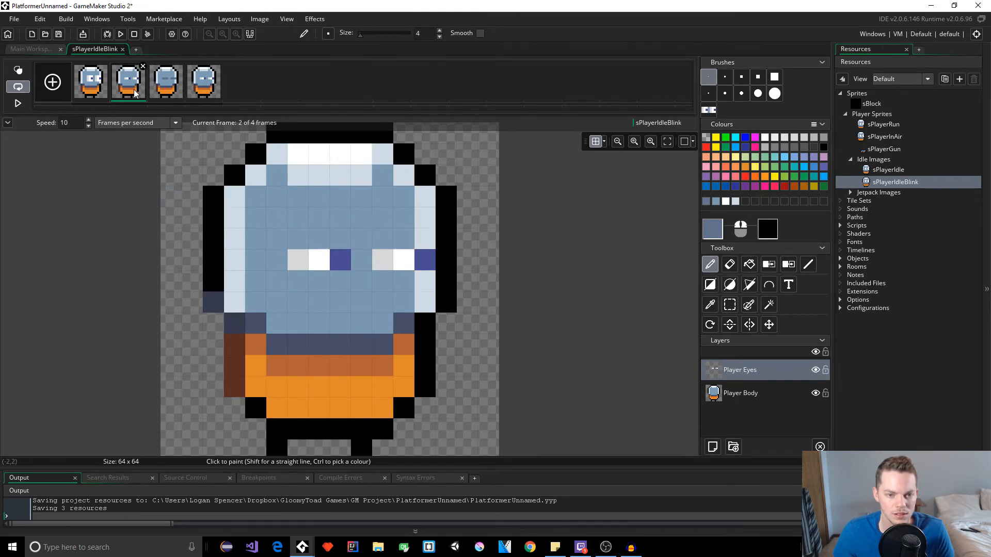
pyautogui.click(175, 92)
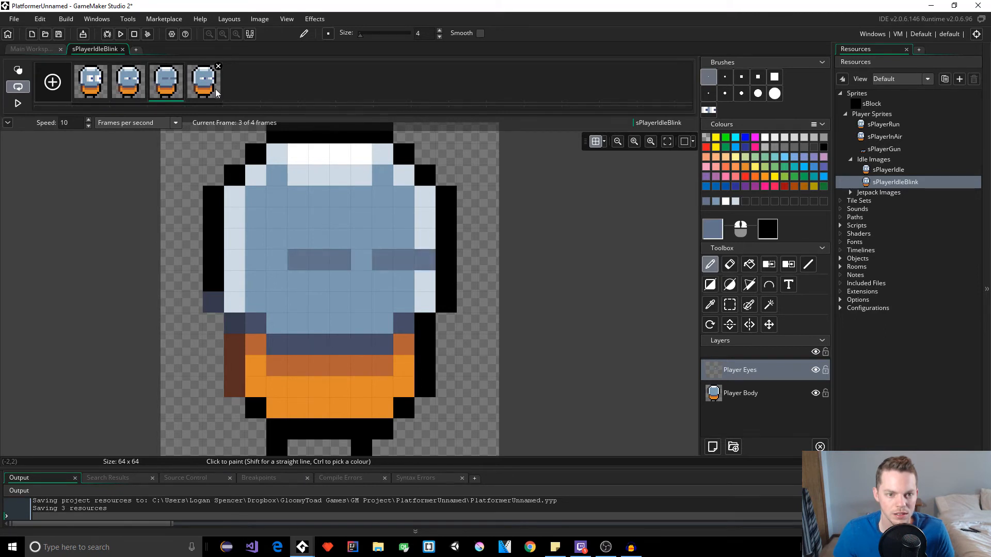
pyautogui.click(216, 93)
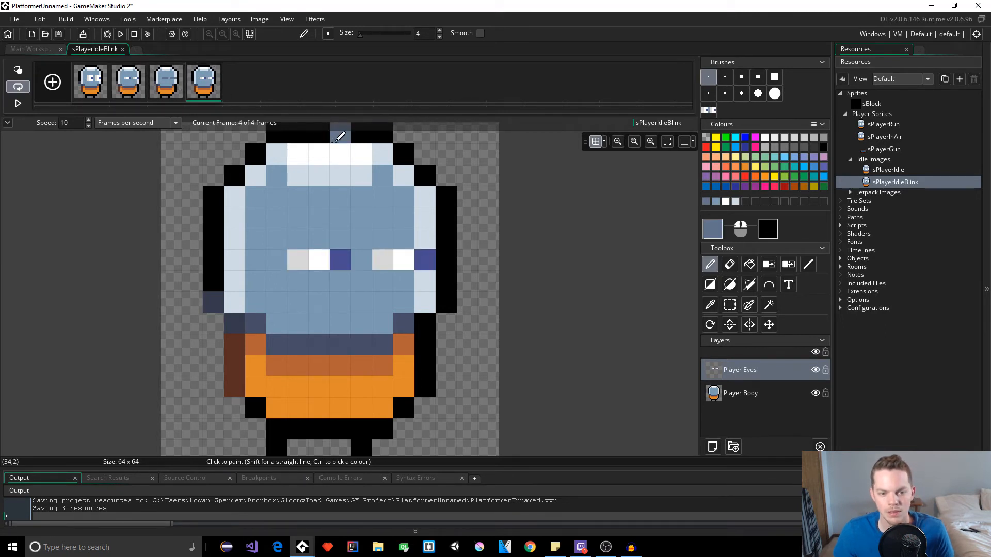
pyautogui.click(122, 49)
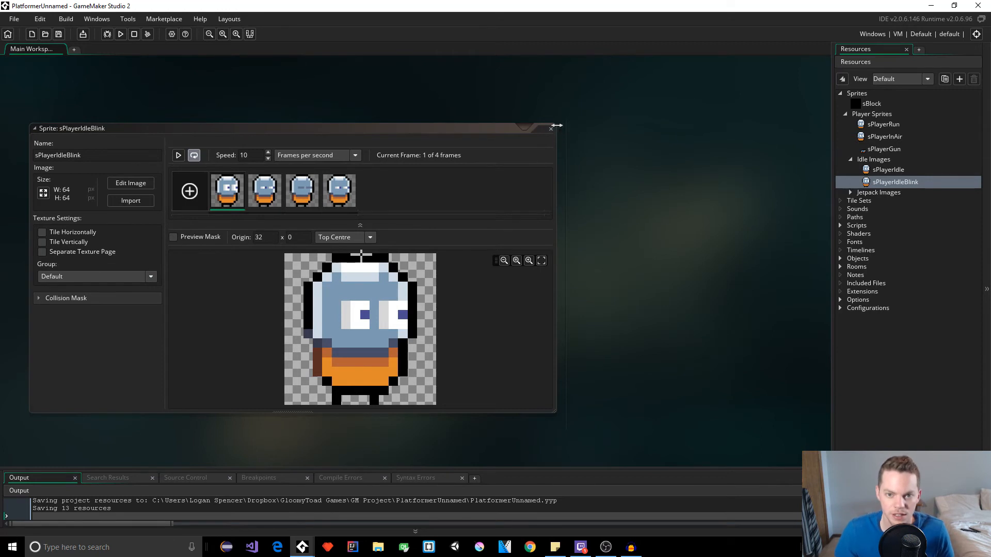
pyautogui.click(550, 129)
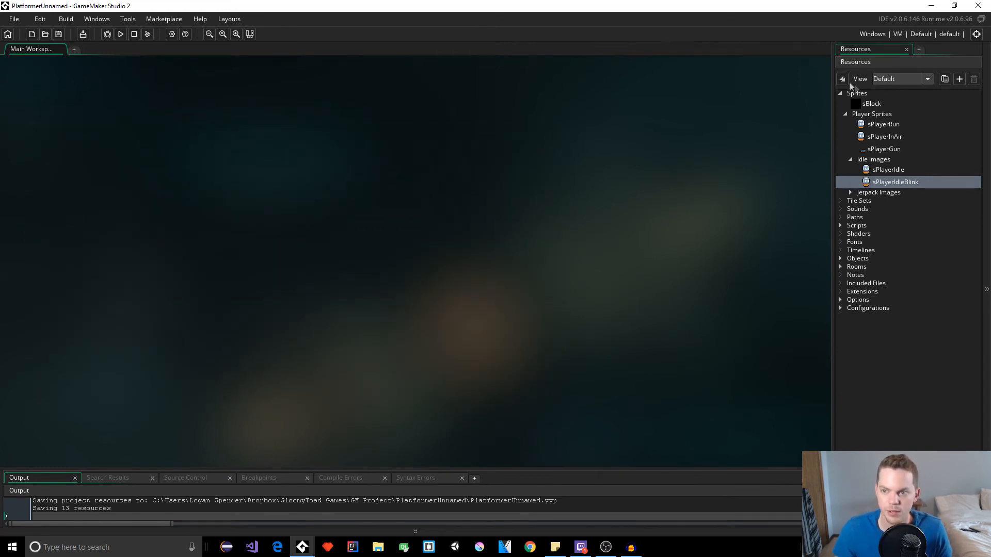
# - Duplicate the sPlayerIdle sprite inside the Idle Images group
pyautogui.click(886, 125)
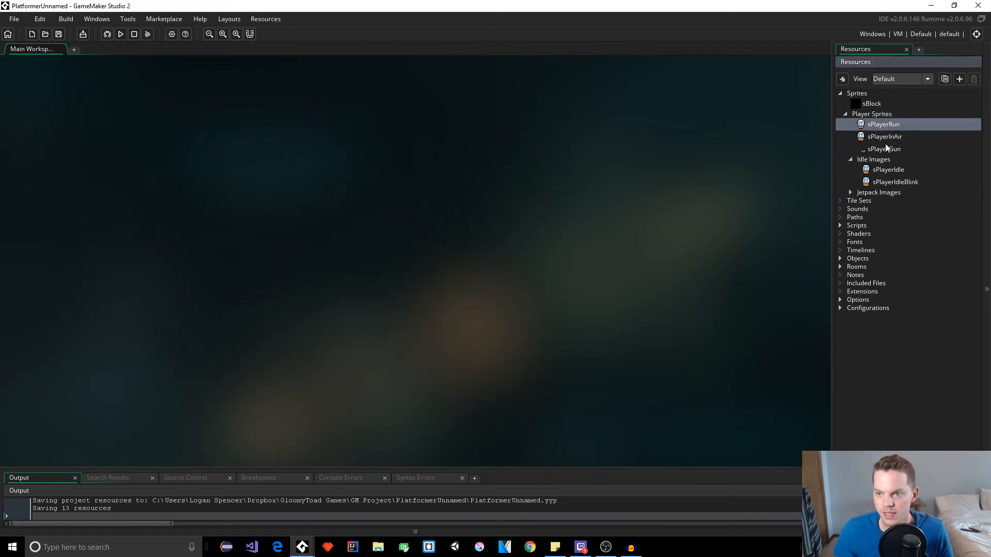
pyautogui.click(899, 137)
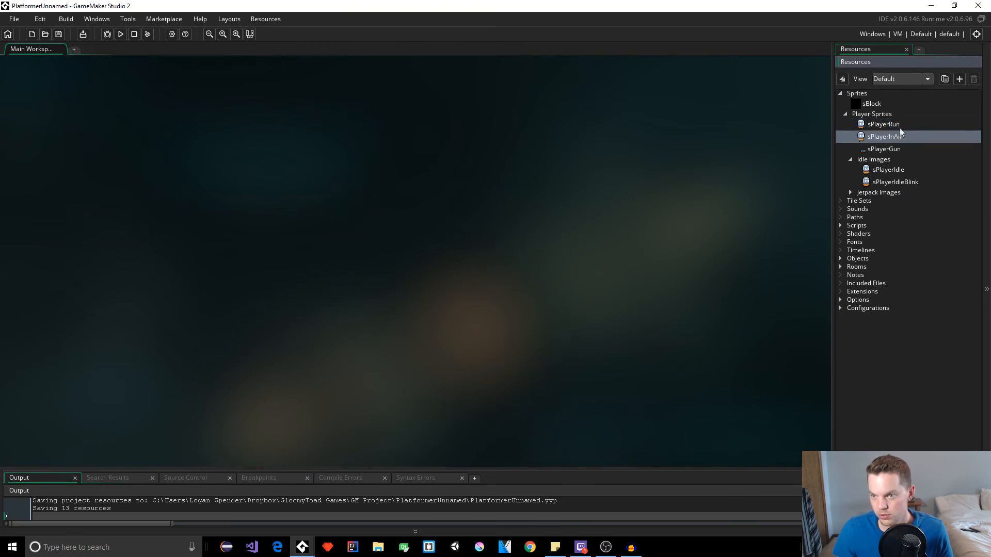
pyautogui.press('Up')
pyautogui.click(895, 170)
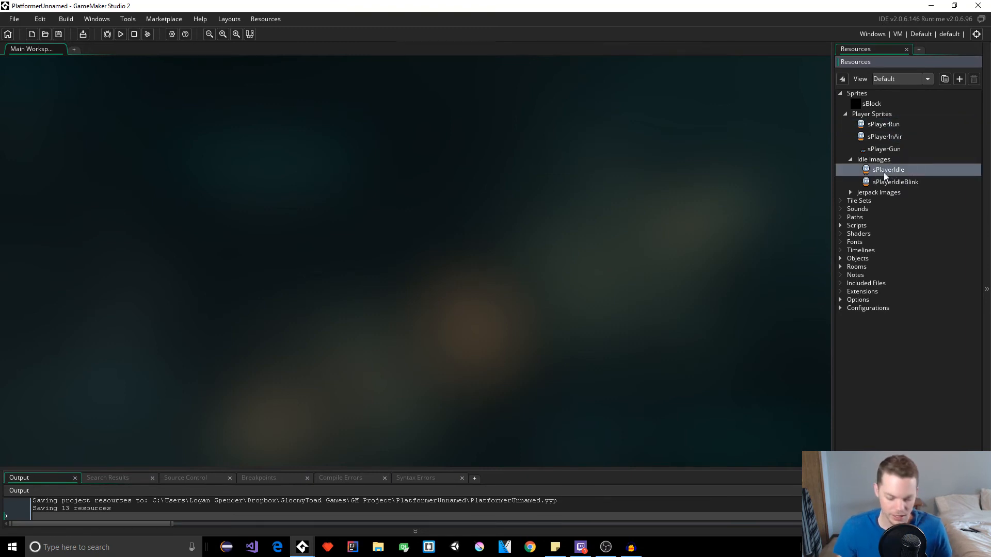
pyautogui.hotkey('ctrl', 'd')
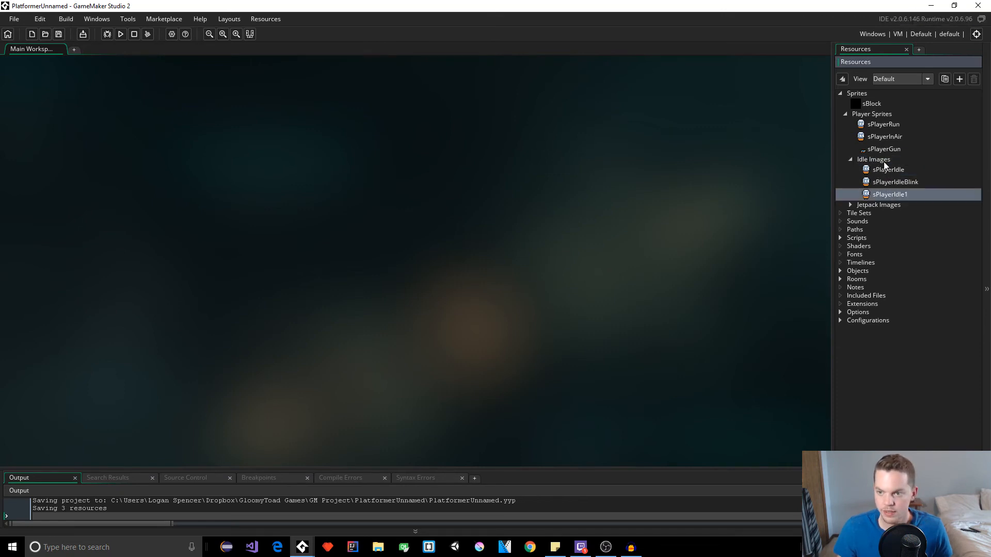
pyautogui.click(884, 161)
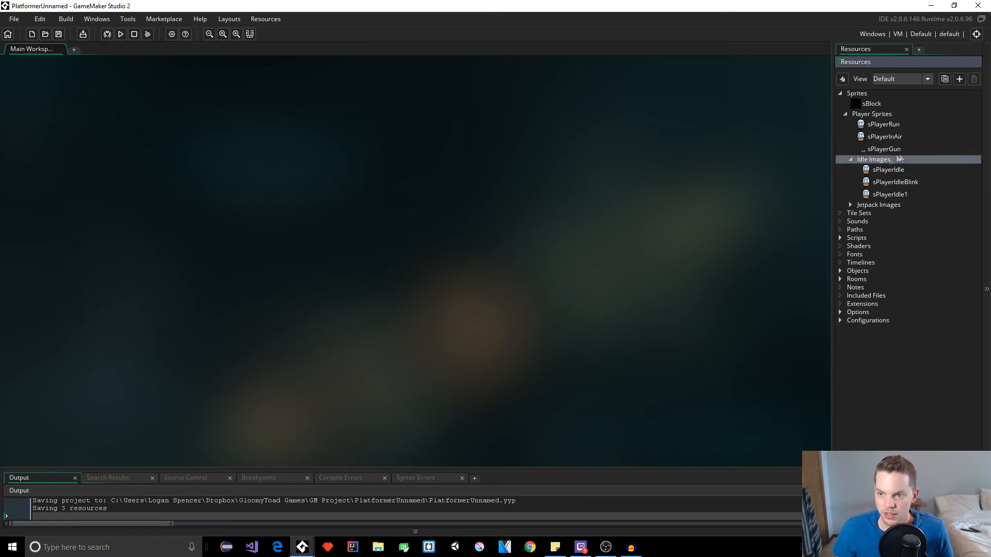
# - Add a group named Eye Variations inside Idle Images and move the sPlayerIdle1 sprite into it
pyautogui.rightClick(879, 161)
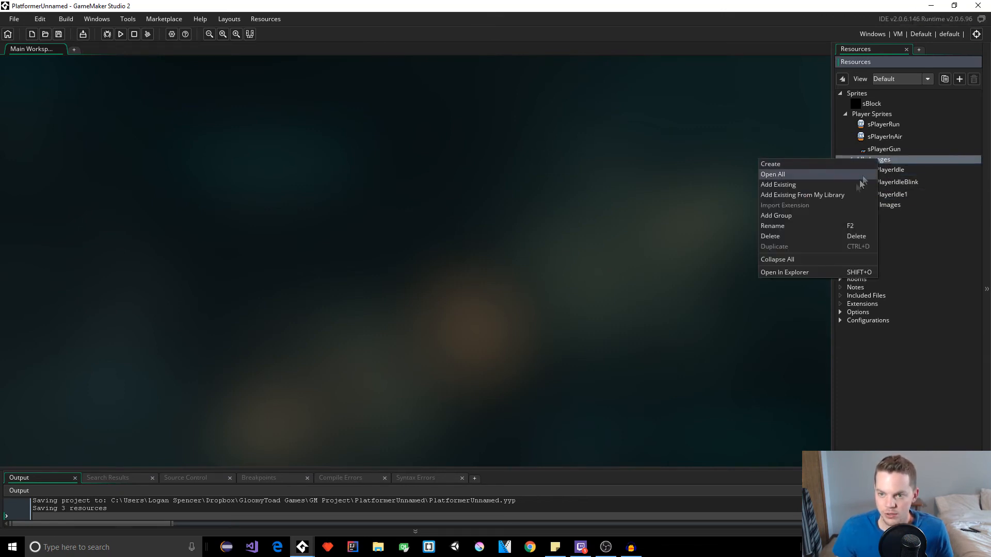
pyautogui.click(837, 215)
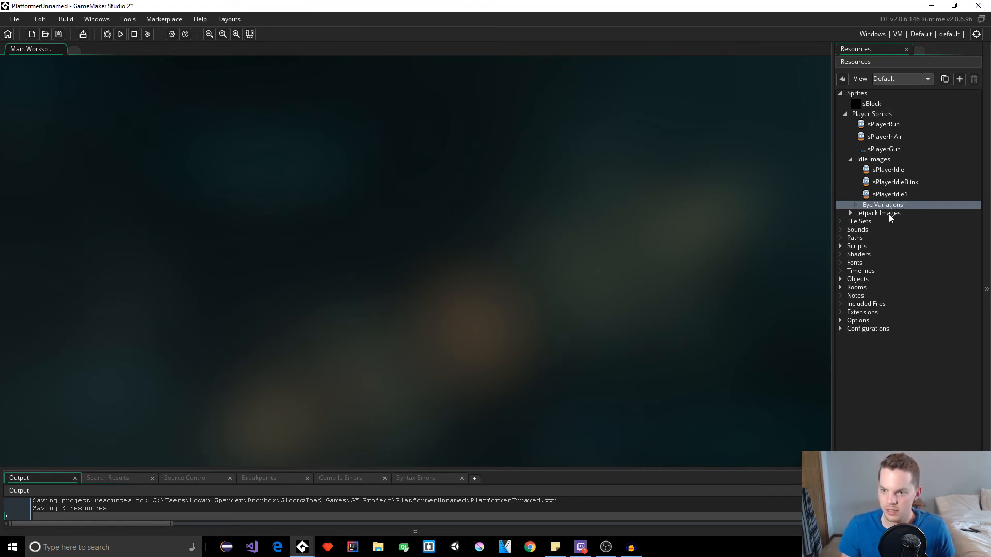
pyautogui.moveTo(898, 195)
pyautogui.mouseDown()
pyautogui.moveTo(907, 197)
pyautogui.moveTo(884, 206)
pyautogui.mouseUp()
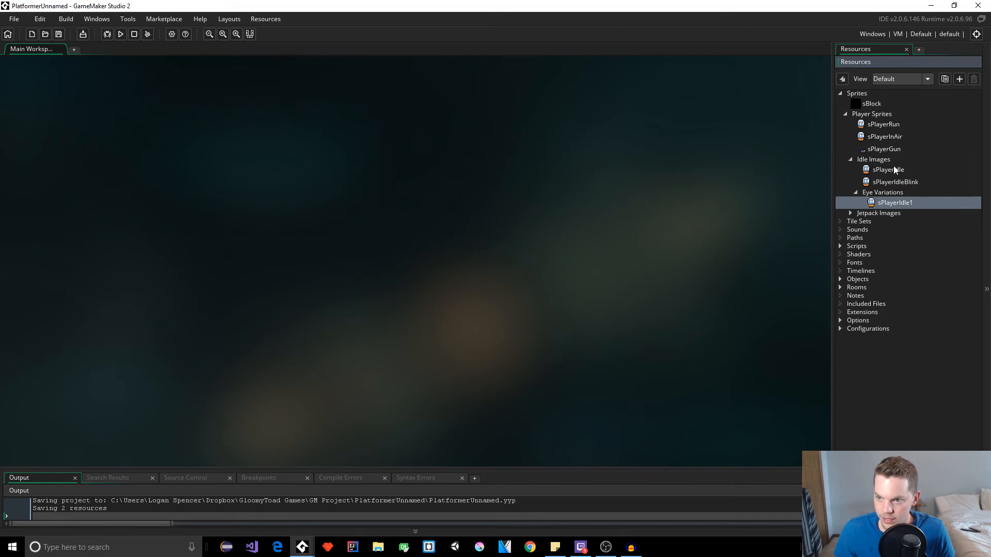
# - Rename the sPlayerIdle1 sprite as sPlayerIdleEyeMove
pyautogui.click(912, 203)
pyautogui.press('BackSpace')
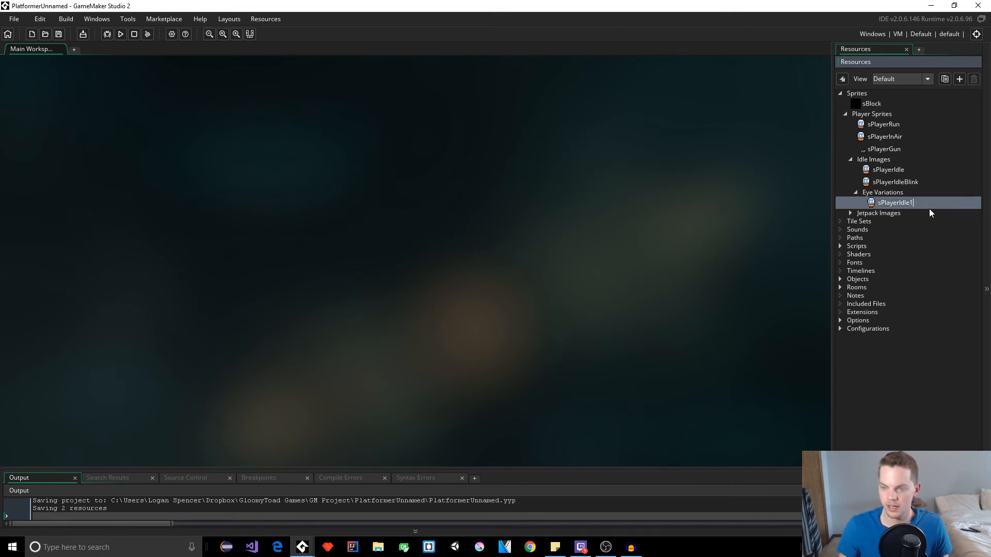
pyautogui.write('EyeMove')
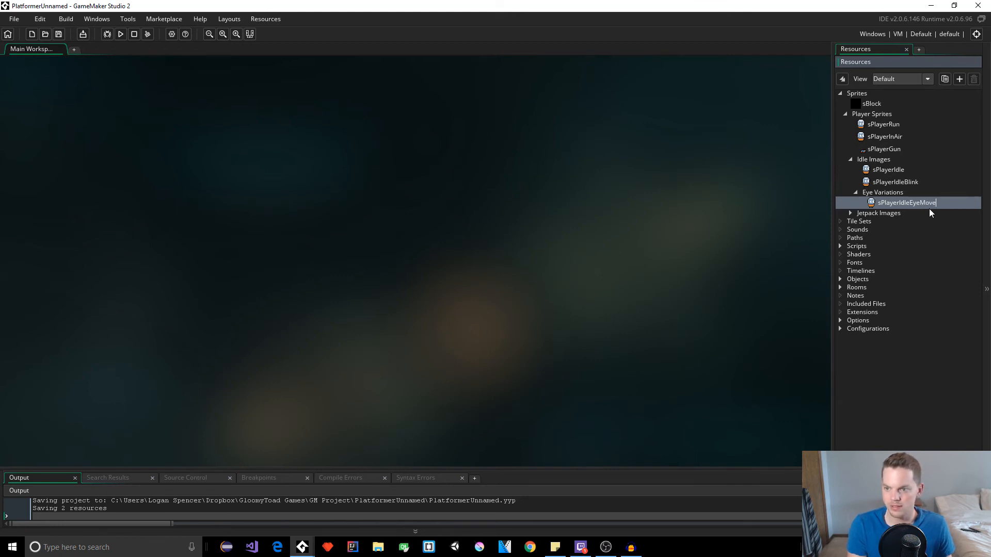
pyautogui.press('Return')
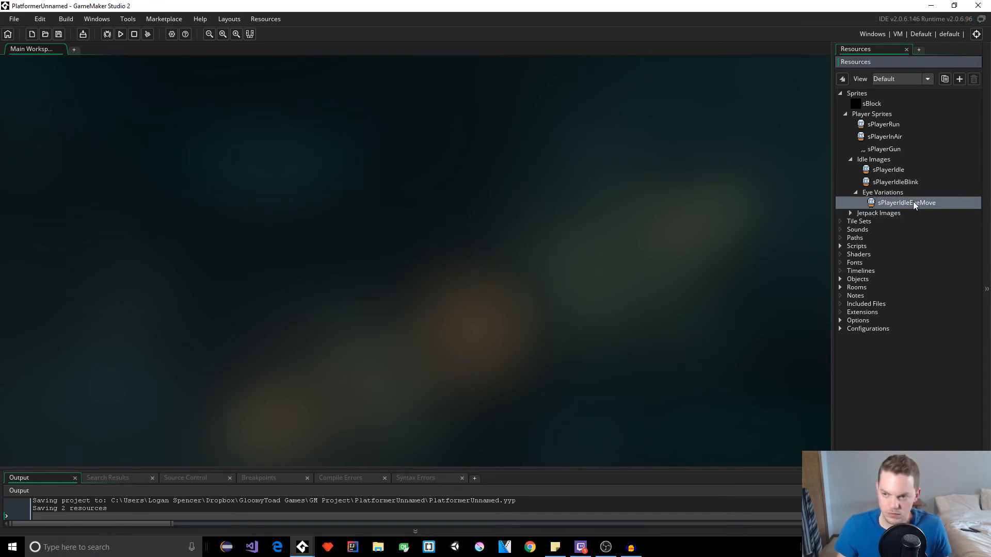
# - Make four additional copies of the sPlayerIdleEyeMove sprite in the Eye Variations group
pyautogui.hotkey('ctrl', 'd')
pyautogui.hotkey('ctrl', 'd')
pyautogui.hotkey('ctrl', 'd')
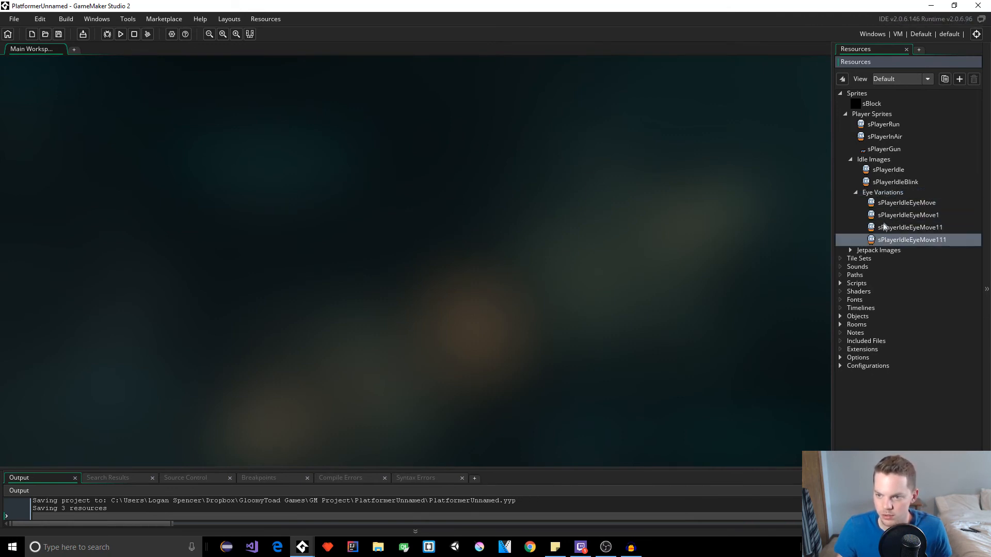
pyautogui.hotkey('ctrl', 'd')
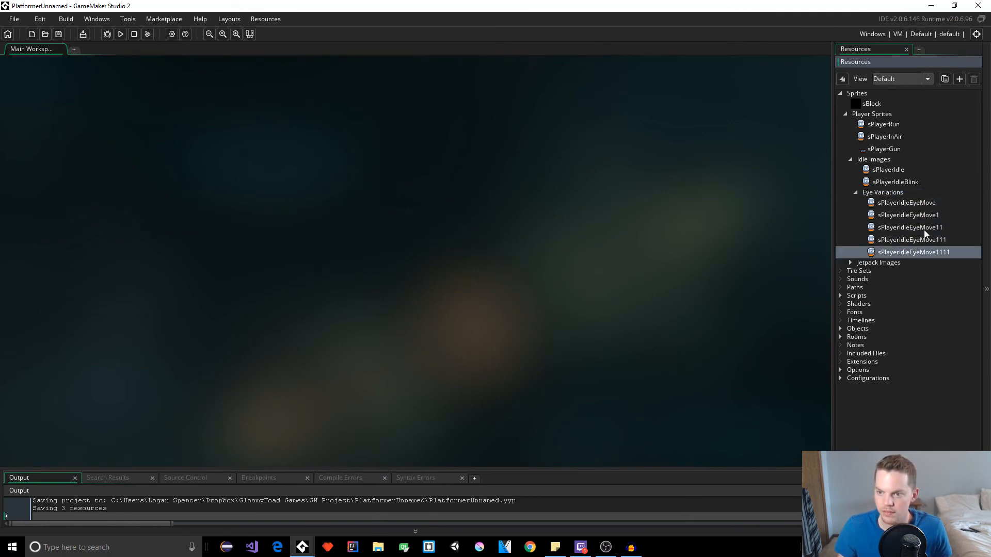
# - Open the sPlayerIdleEyeMove image for editing with a faint 4 by 4 snapping grid, alpha 42, and brush size 4
pyautogui.click(892, 201)
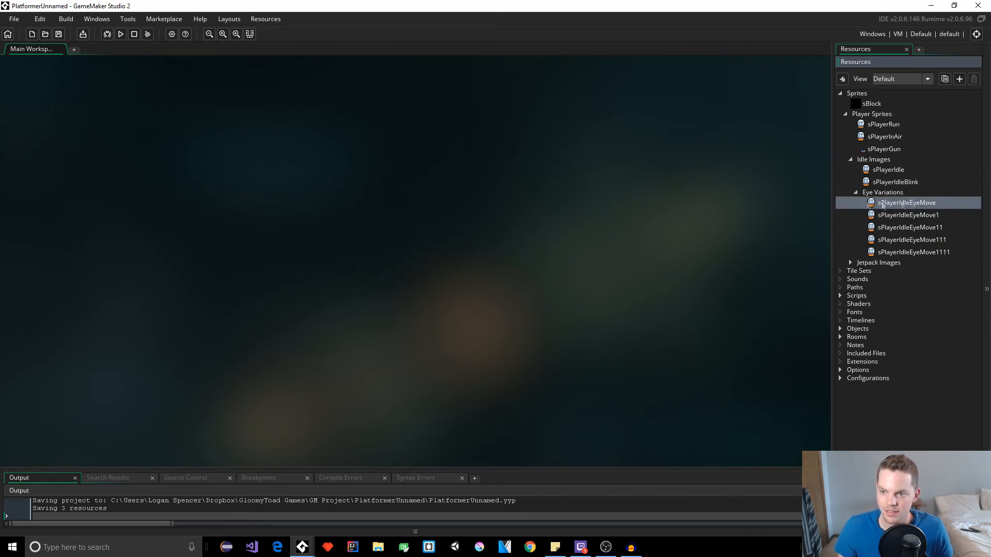
pyautogui.doubleClick(900, 203)
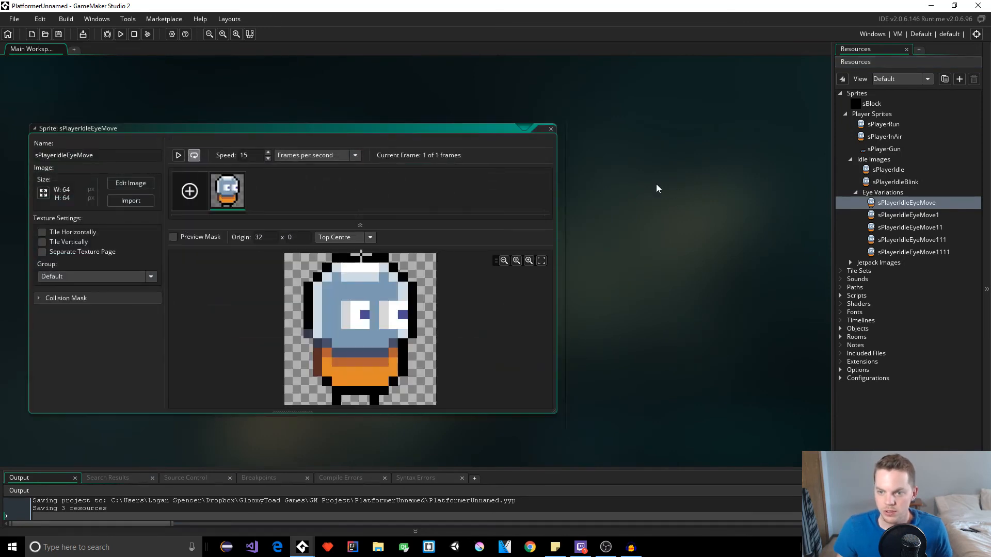
pyautogui.click(135, 183)
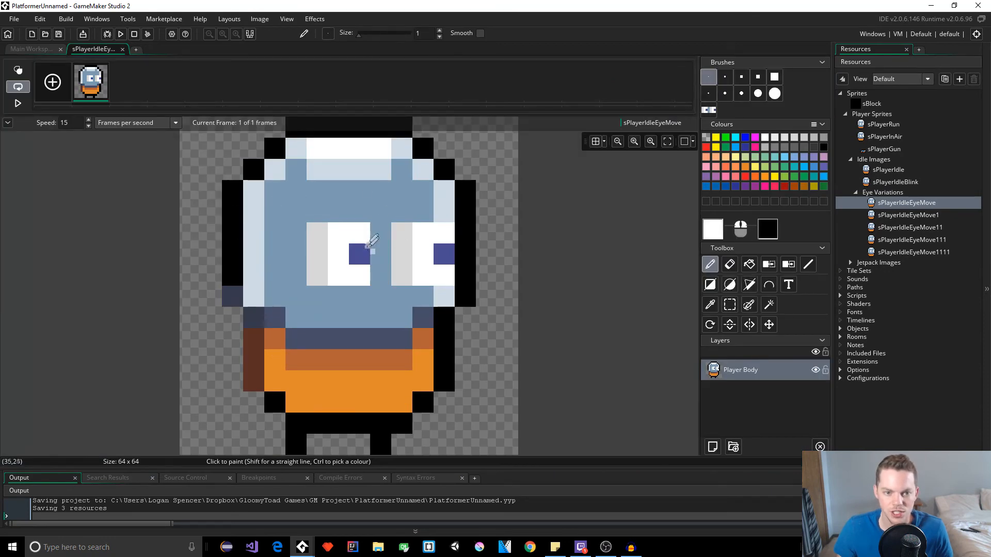
pyautogui.click(604, 142)
pyautogui.moveTo(756, 170); pyautogui.dragTo(715, 171)
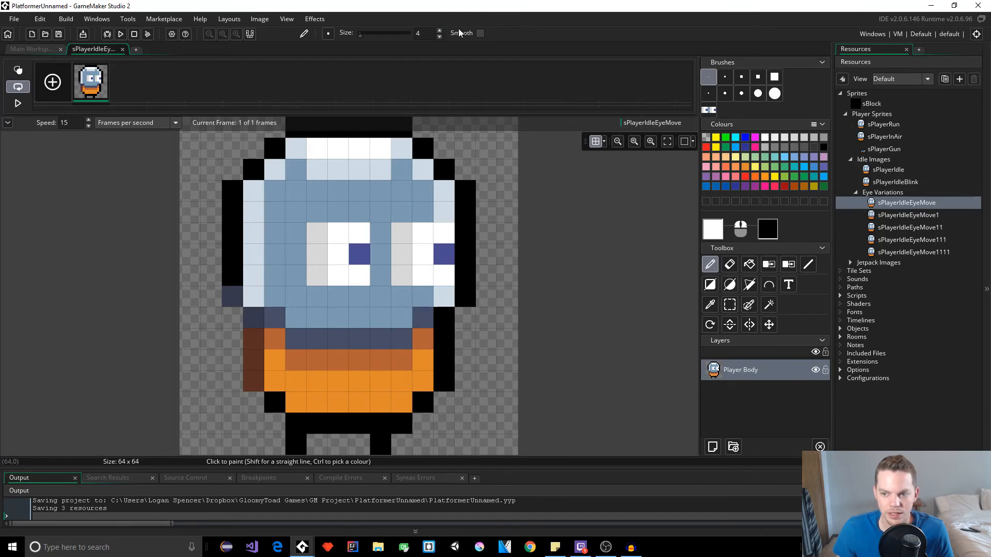
pyautogui.click(605, 143)
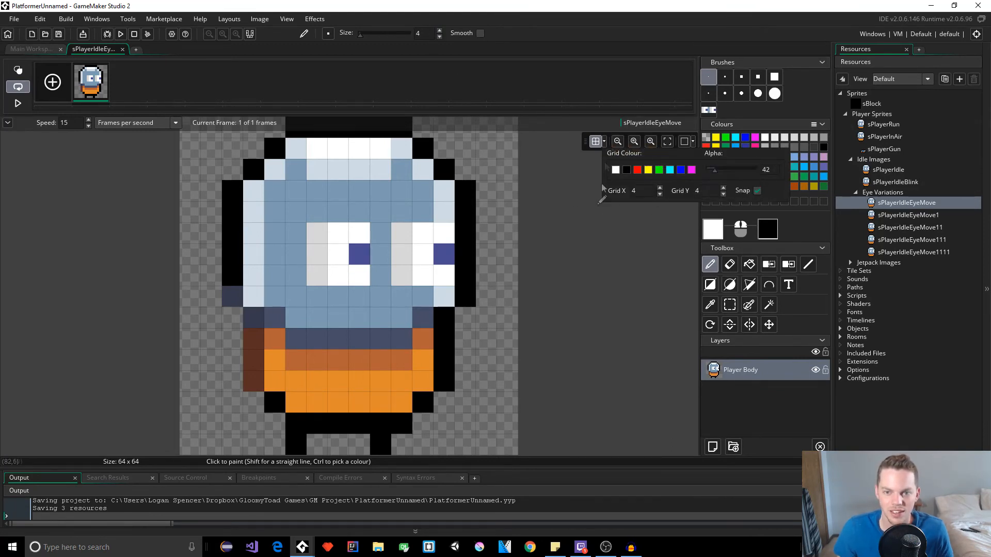
pyautogui.click(488, 196)
pyautogui.hotkey('ctrl', 'z')
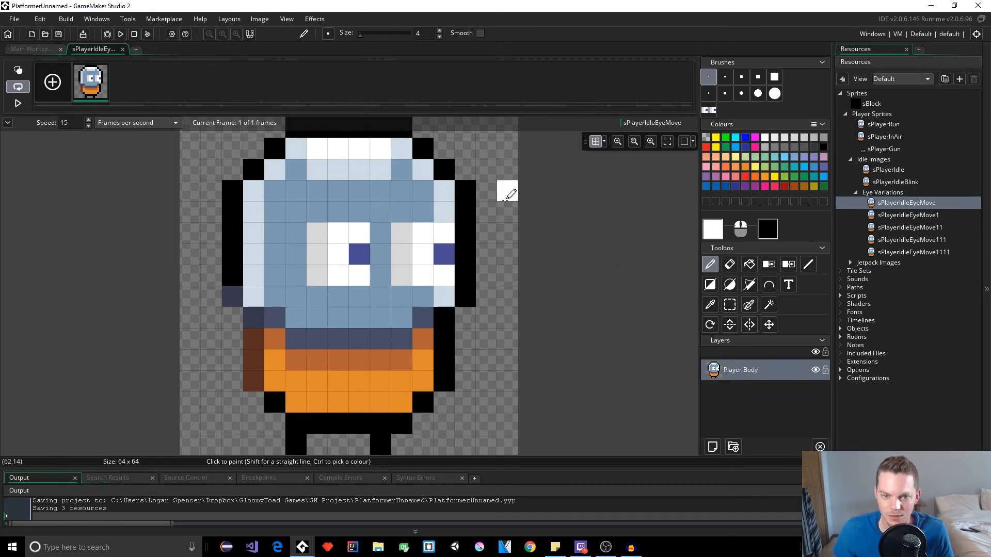
# - Paint a block in the pupils' dark blue directly above the existing pupil in both eyes
pyautogui.keyDown('ctrl'); pyautogui.click(387, 202); pyautogui.keyUp('ctrl')
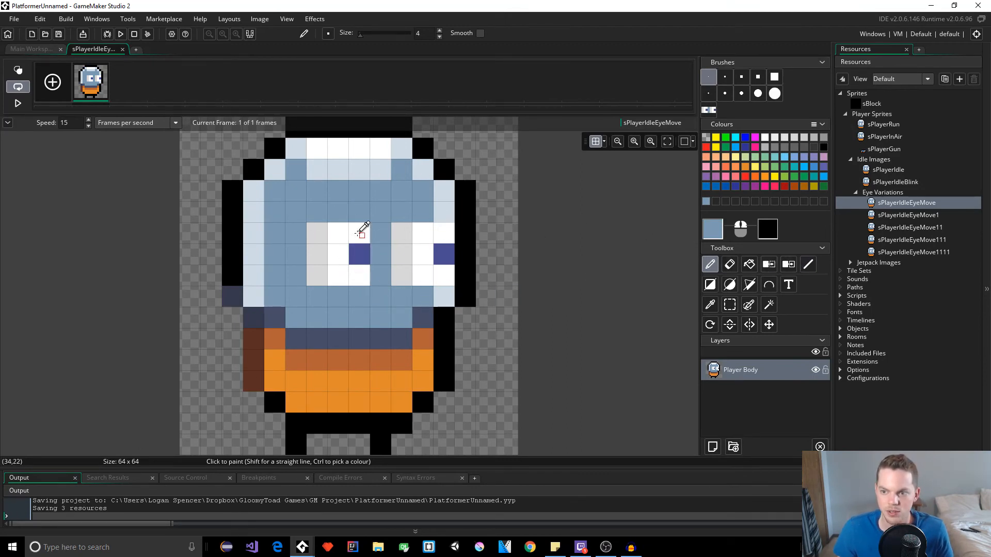
pyautogui.click(359, 250)
pyautogui.hotkey('ctrl', 'z')
pyautogui.keyDown('ctrl'); pyautogui.click(360, 252); pyautogui.keyUp('ctrl')
pyautogui.click(360, 233)
pyautogui.click(444, 233)
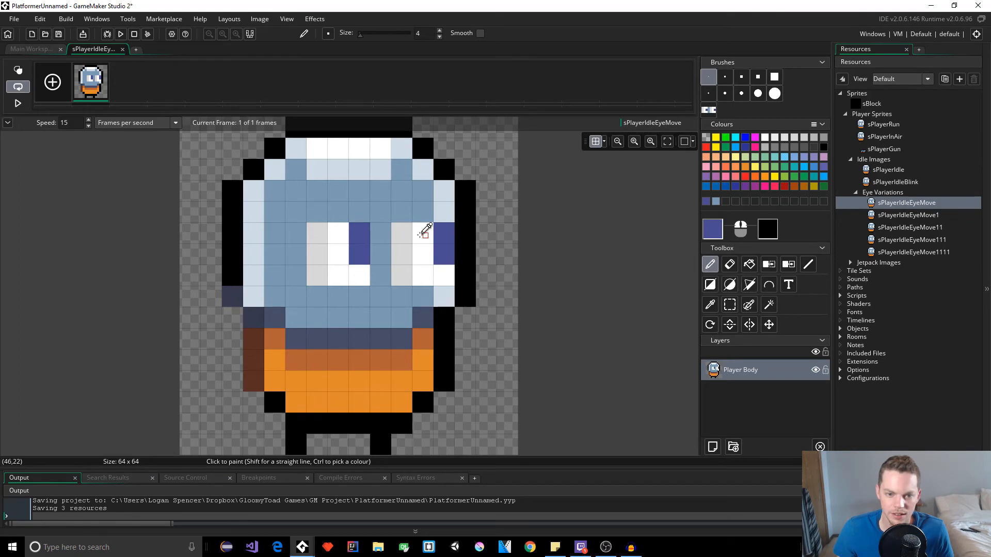
# - Cover the original middle pupil blocks of both eyes with the eye white, and close the image editor
pyautogui.keyDown('ctrl'); pyautogui.click(424, 231); pyautogui.keyUp('ctrl')
pyautogui.click(443, 254)
pyautogui.hotkey('ctrl', 'z')
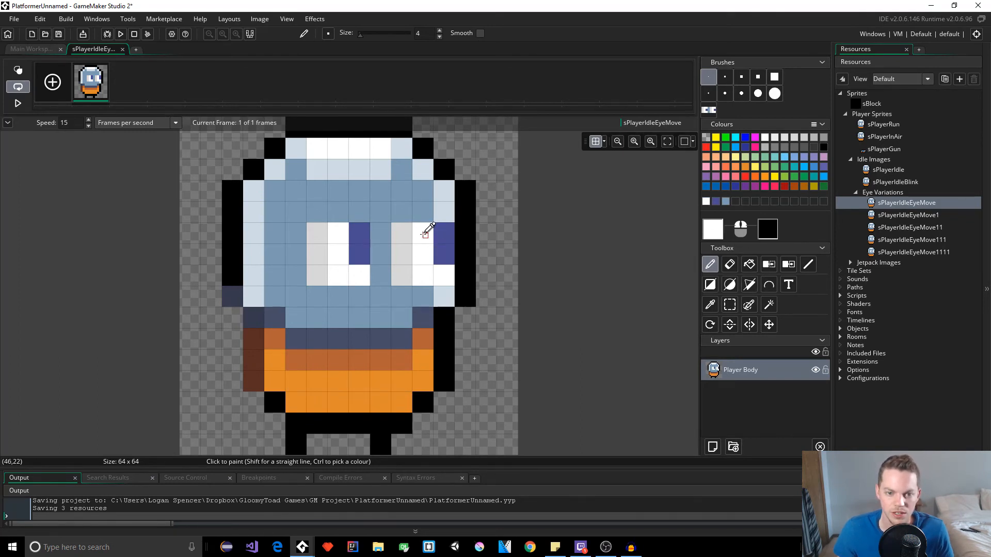
pyautogui.click(441, 255)
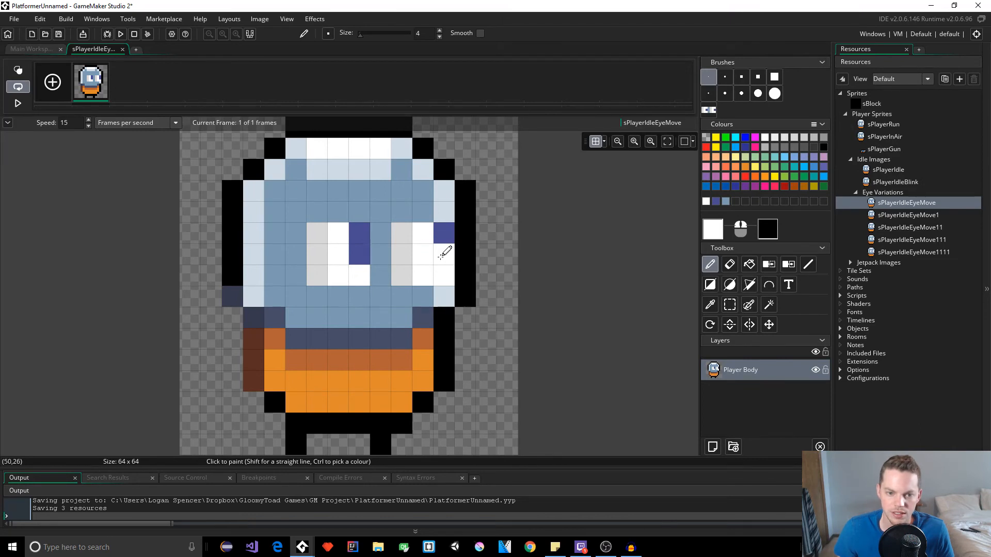
pyautogui.click(360, 254)
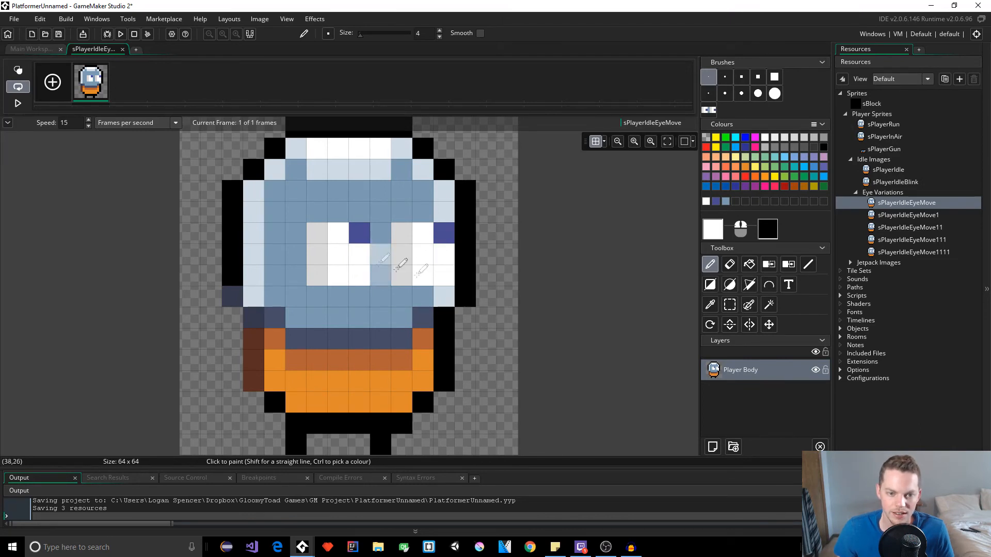
pyautogui.click(123, 49)
# - Open the sPlayerIdleEyeMove1 image for editing, sample the pupil blue, show the 4 by 4 snapping grid and set the brush size to 4
pyautogui.doubleClick(888, 215)
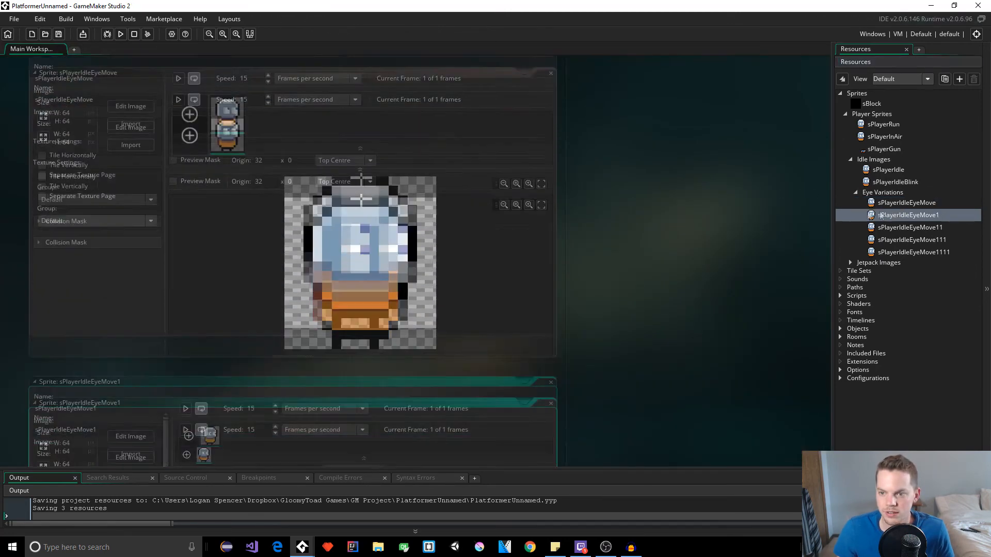
pyautogui.click(133, 170)
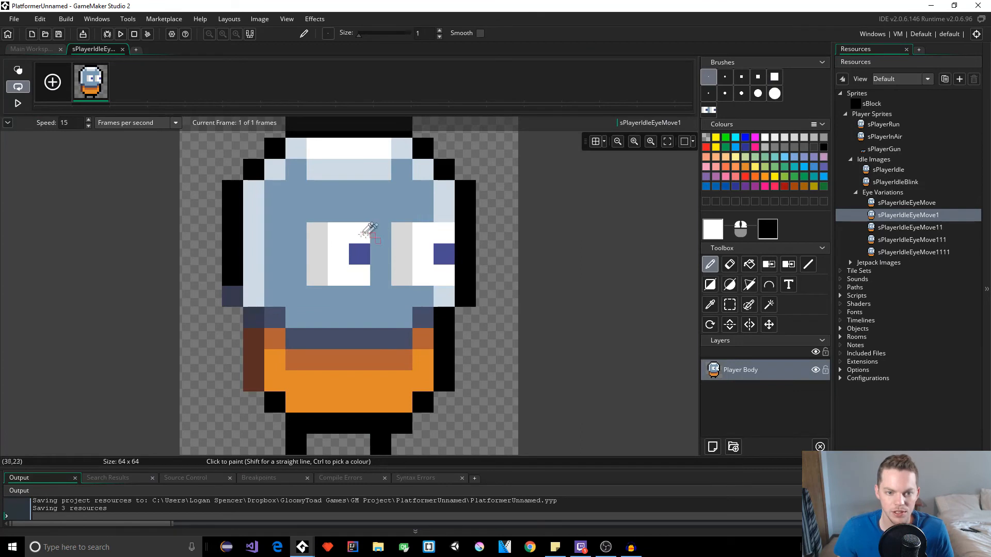
pyautogui.keyDown('ctrl'); pyautogui.click(362, 253); pyautogui.keyUp('ctrl')
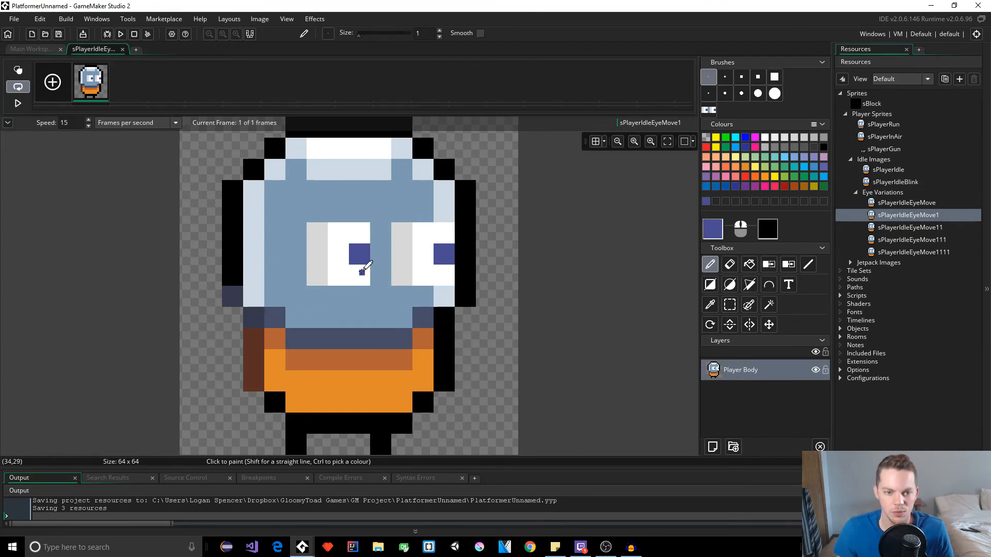
pyautogui.click(598, 142)
pyautogui.click(757, 190)
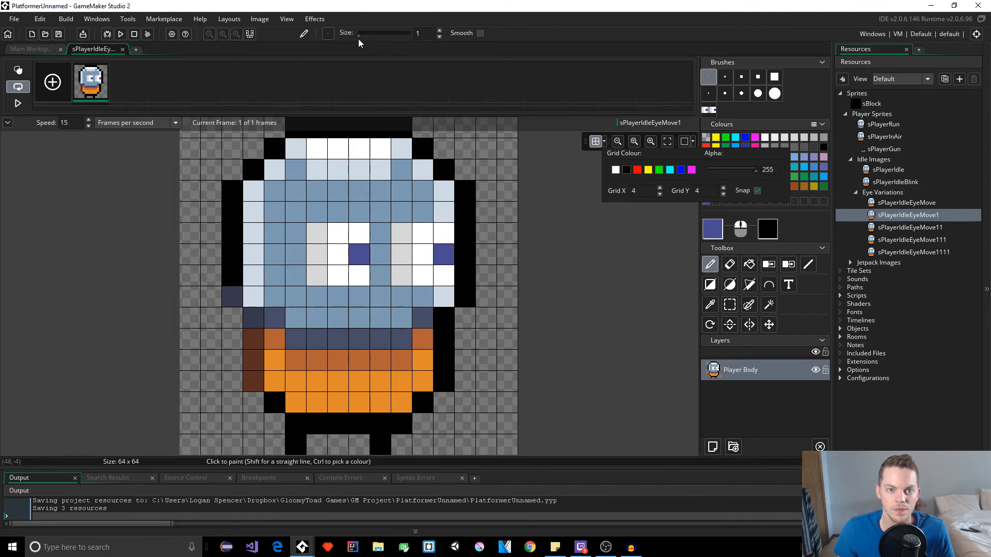
pyautogui.click(440, 31)
pyautogui.click(439, 30)
pyautogui.click(440, 31)
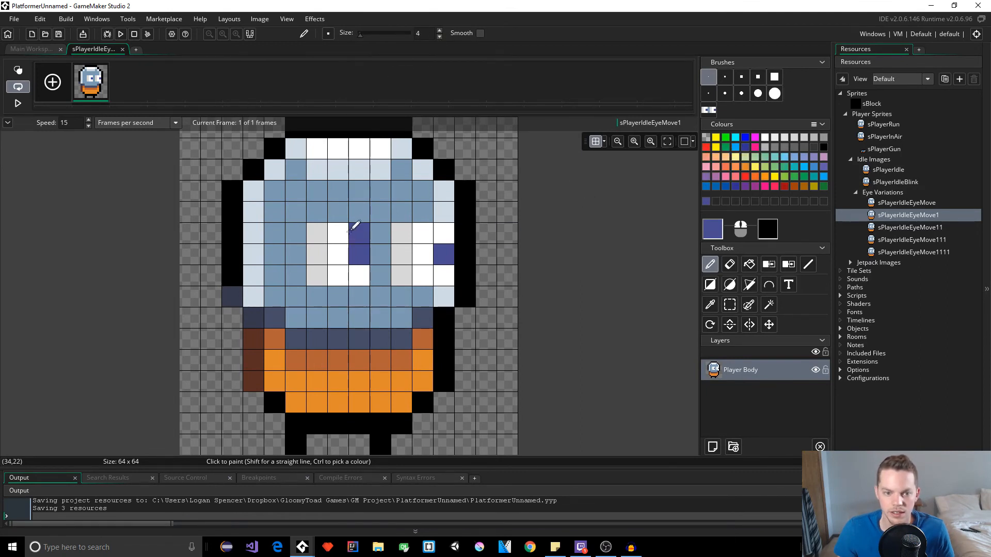
# - Shift both pupils of sPlayerIdleEyeMove1 one block down, painting the old positions white, and close the image editor
pyautogui.click(354, 265)
pyautogui.click(444, 275)
pyautogui.keyDown('ctrl'); pyautogui.click(444, 230); pyautogui.keyUp('ctrl')
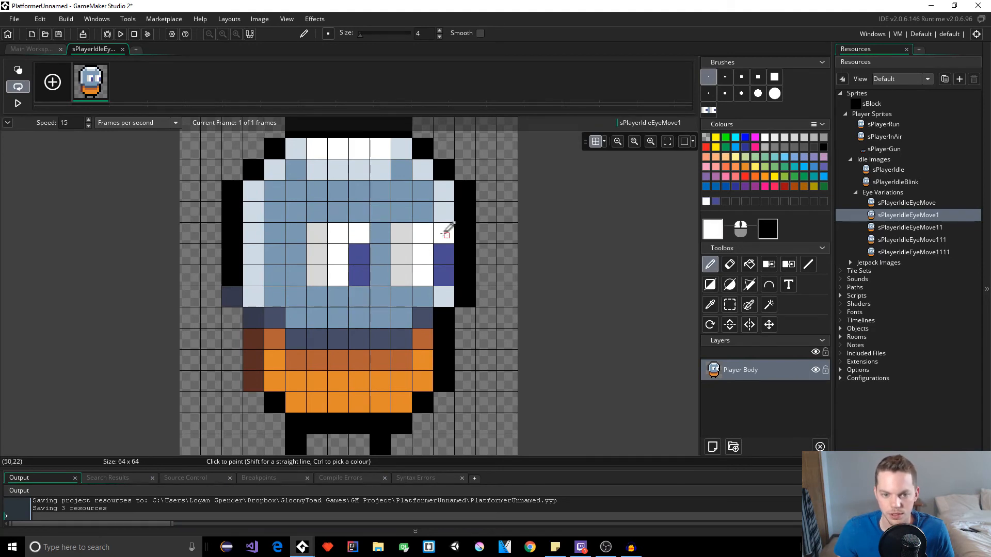
pyautogui.click(442, 253)
pyautogui.click(359, 254)
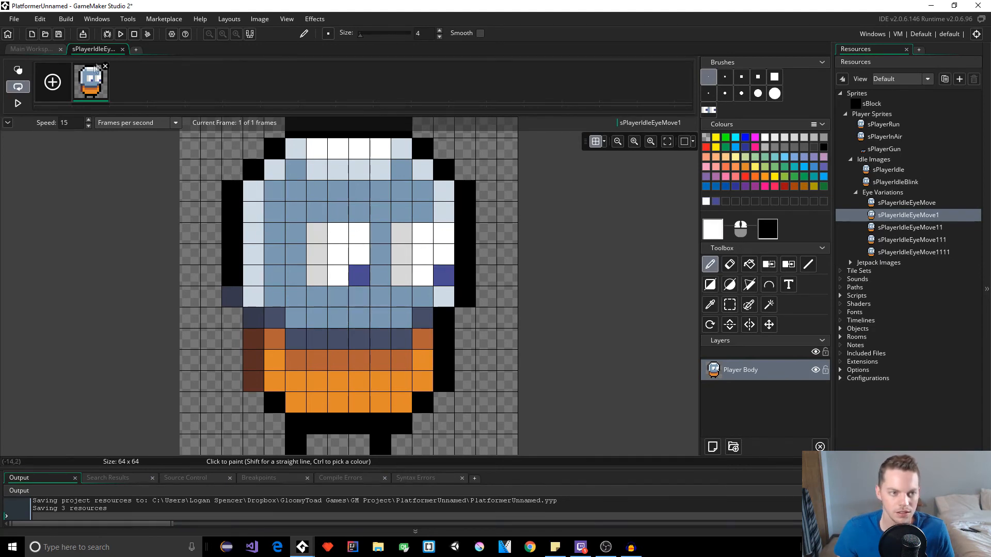
pyautogui.click(122, 50)
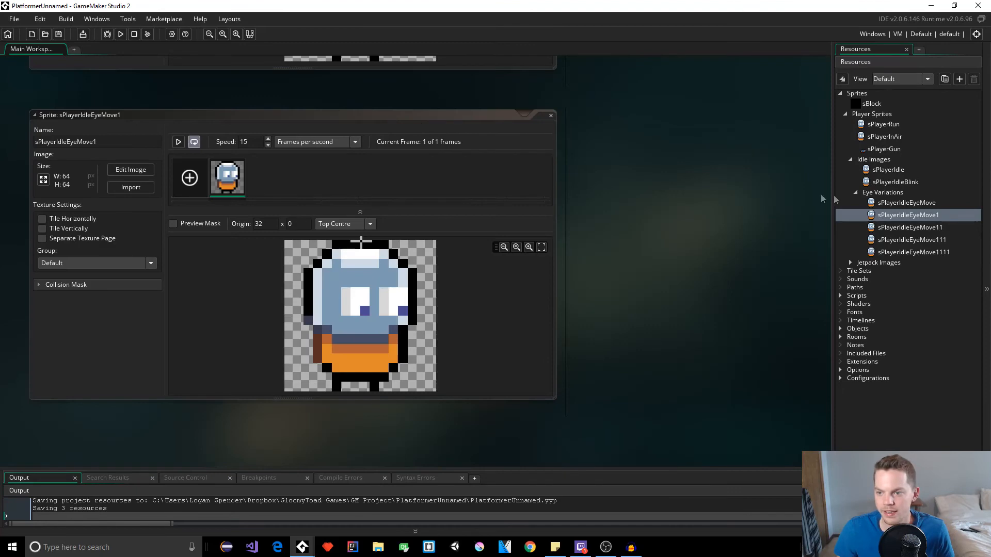
# - Open the sPlayerIdleEyeMove11 image and paint a pupil-blue block directly left of the existing pupil in both eyes
pyautogui.click(889, 228)
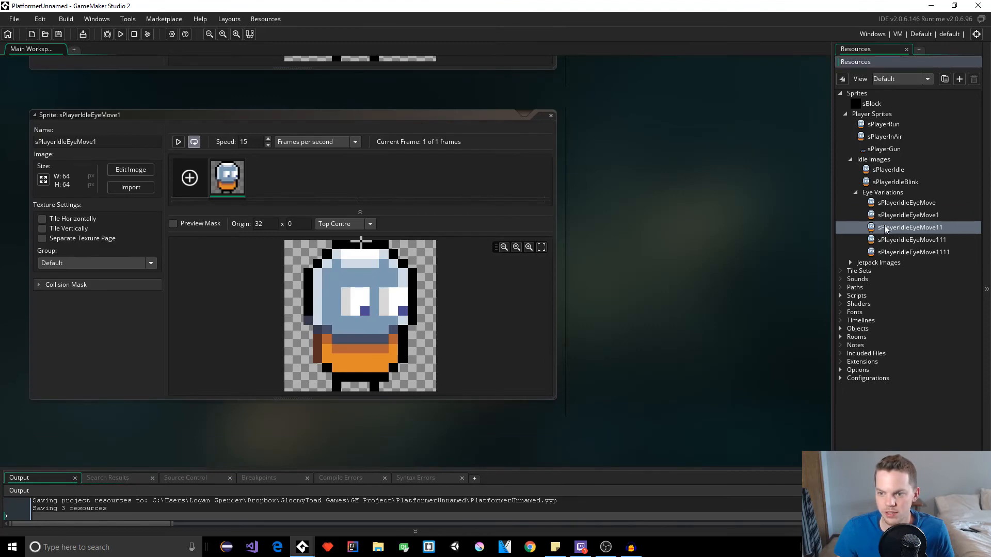
pyautogui.doubleClick(885, 227)
pyautogui.click(130, 170)
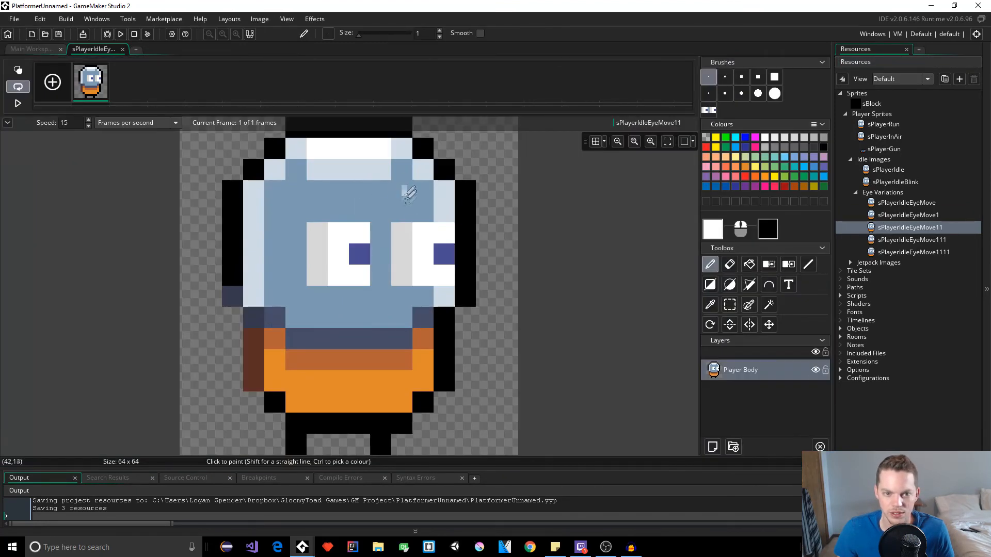
pyautogui.keyDown('ctrl'); pyautogui.click(363, 250); pyautogui.keyUp('ctrl')
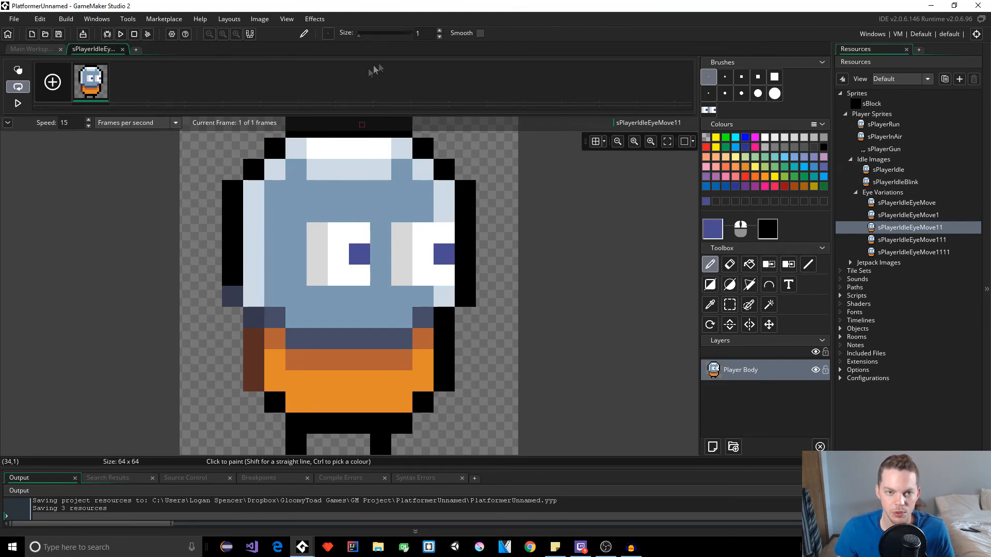
pyautogui.click(330, 246)
pyautogui.moveTo(330, 246)
pyautogui.mouseDown()
pyautogui.moveTo(330, 262)
pyautogui.moveTo(343, 251)
pyautogui.mouseUp()
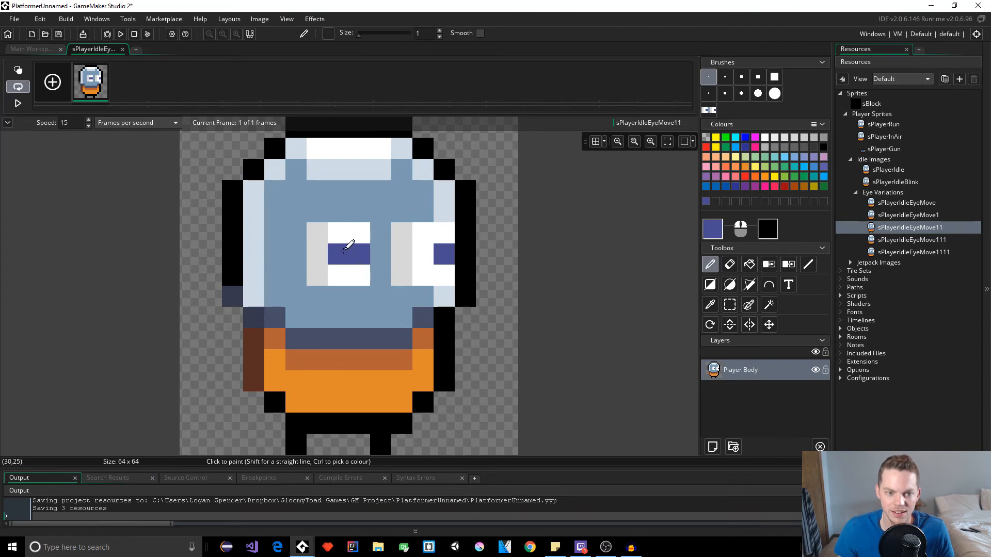
pyautogui.moveTo(416, 244)
pyautogui.mouseDown()
pyautogui.moveTo(419, 261)
pyautogui.moveTo(436, 250)
pyautogui.moveTo(424, 246)
pyautogui.mouseUp()
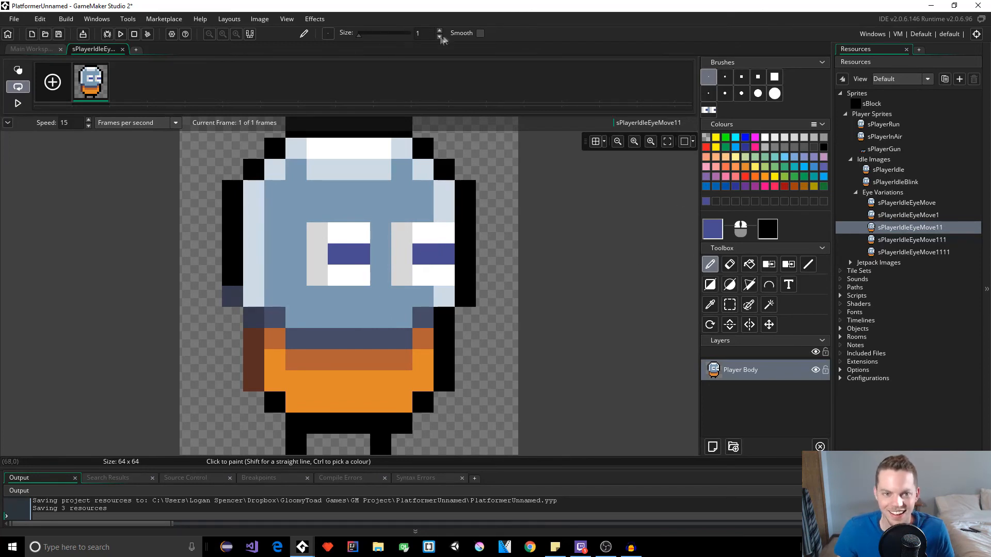
# - Set the brush size to 4, cover the original rightmost pupil blocks with the eye white, and close the image editor
pyautogui.click(440, 31)
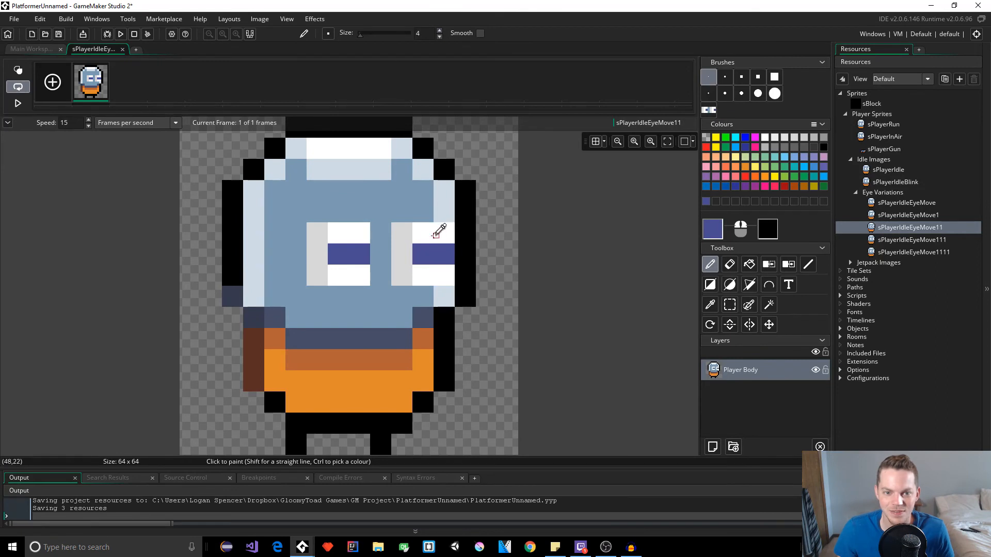
pyautogui.keyDown('ctrl'); pyautogui.click(439, 230); pyautogui.keyUp('ctrl')
pyautogui.click(446, 252)
pyautogui.click(363, 255)
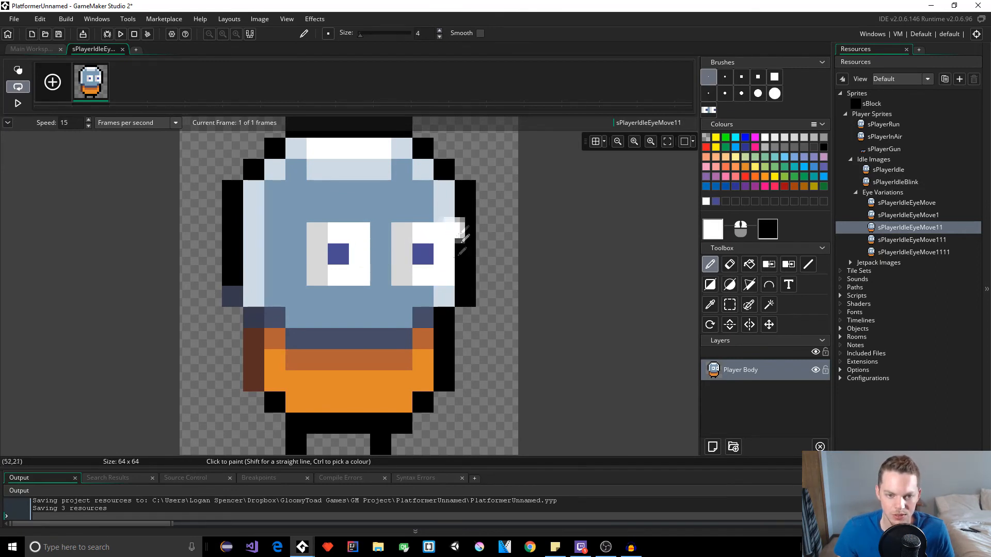
pyautogui.click(122, 49)
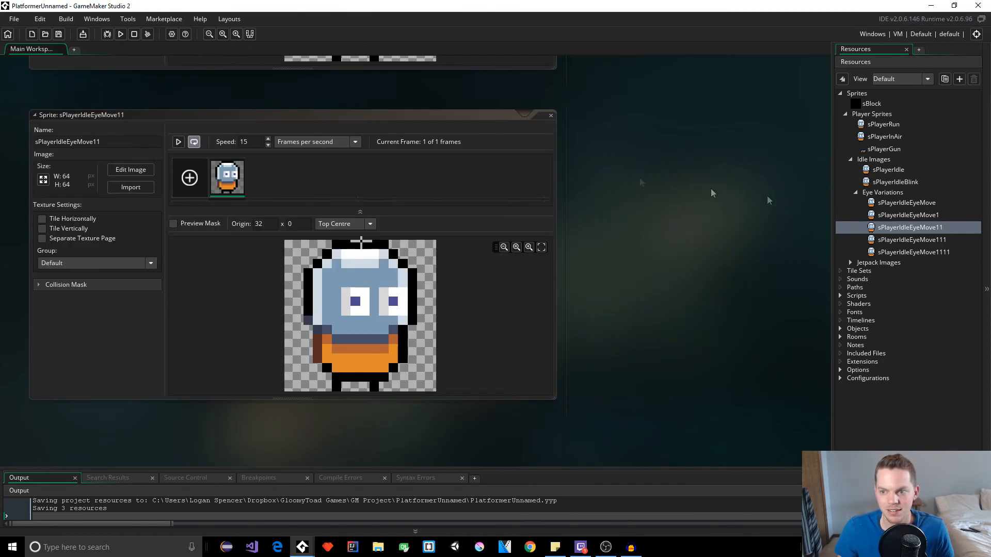
# - Open the sPlayerIdleEyeMove111 image for editing, show the 4 by 4 snapping grid and set the brush size to 4
pyautogui.doubleClick(935, 240)
pyautogui.click(131, 170)
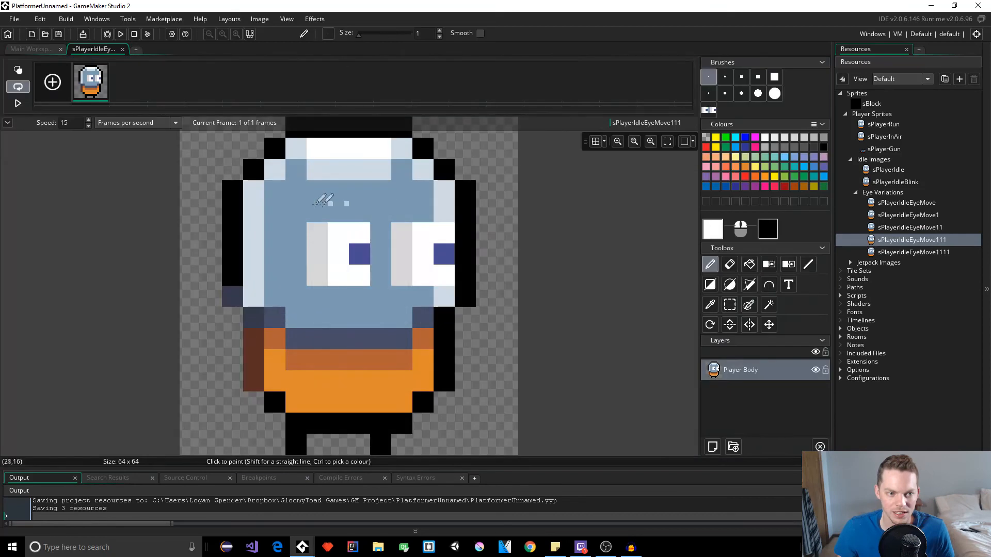
pyautogui.click(596, 141)
pyautogui.click(757, 191)
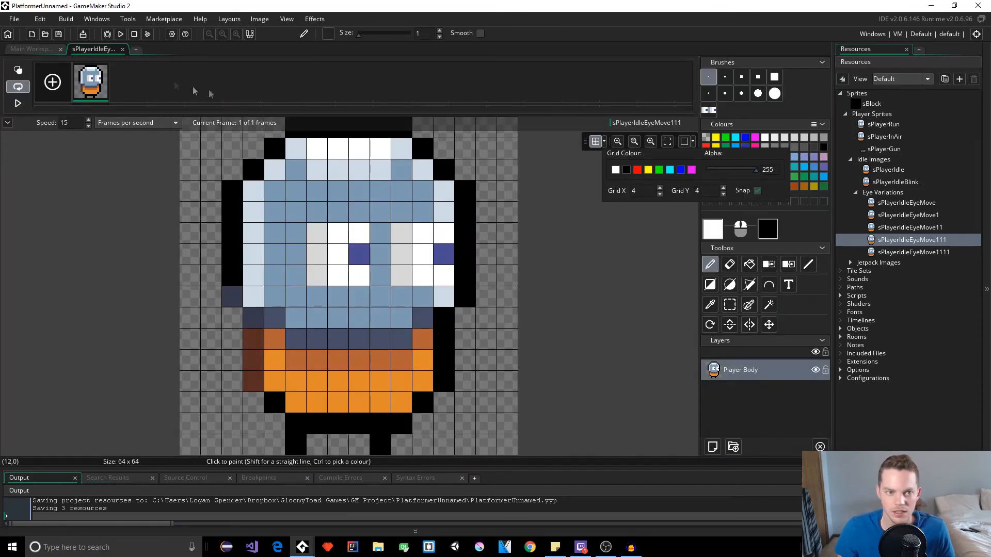
pyautogui.click(439, 30)
pyautogui.click(440, 30)
pyautogui.click(439, 30)
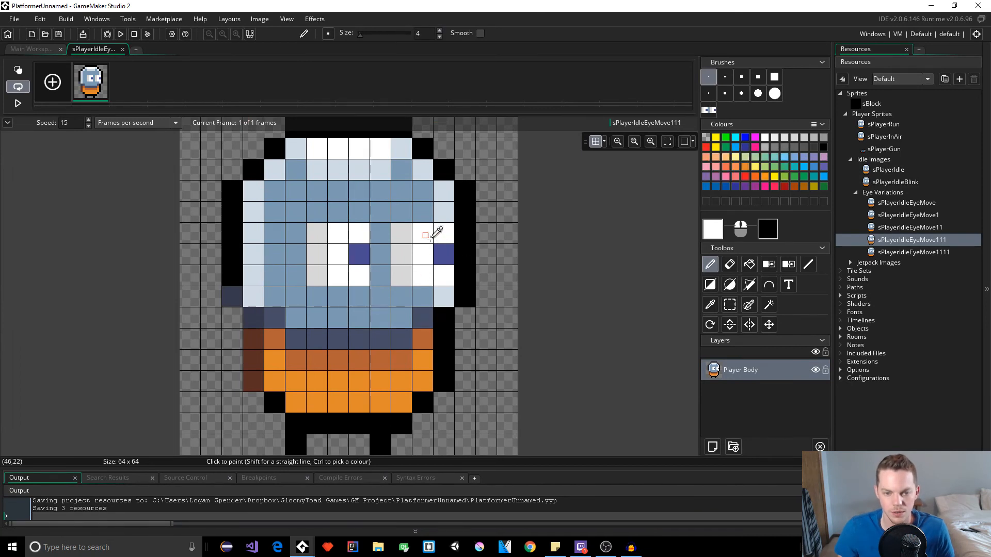
# - Paint the top row of sPlayerIdleEyeMove111's right-hand eye in the face blue, lower the grid's opacity, and close the image editor
pyautogui.keyDown('ctrl'); pyautogui.click(404, 213); pyautogui.keyUp('ctrl')
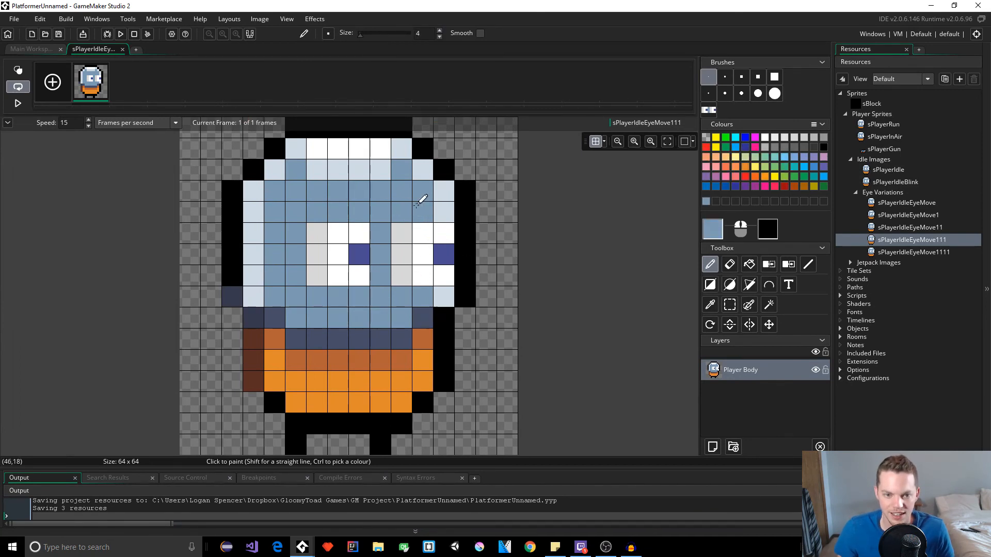
pyautogui.moveTo(404, 213)
pyautogui.mouseDown()
pyautogui.moveTo(394, 235)
pyautogui.moveTo(439, 234)
pyautogui.mouseUp()
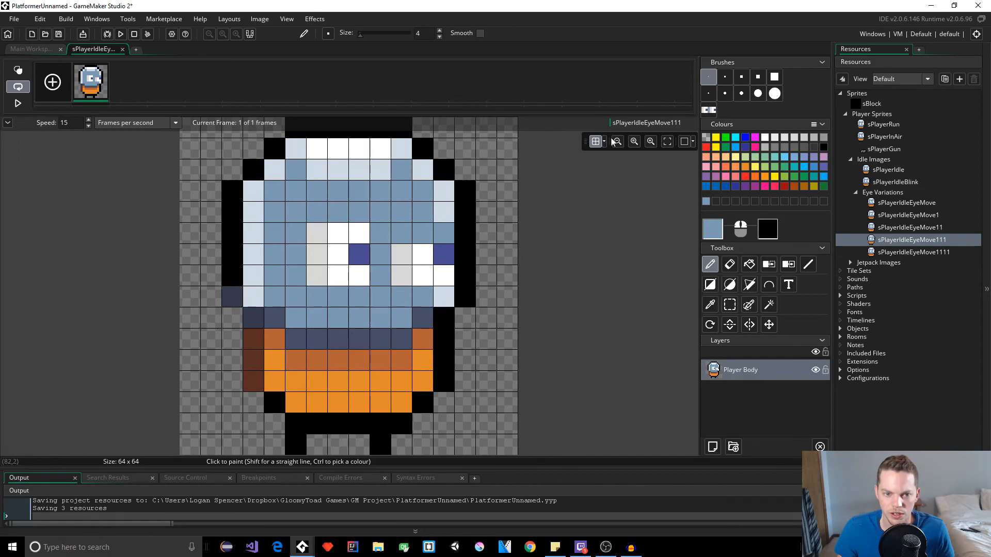
pyautogui.scroll(-4, 541, 221)
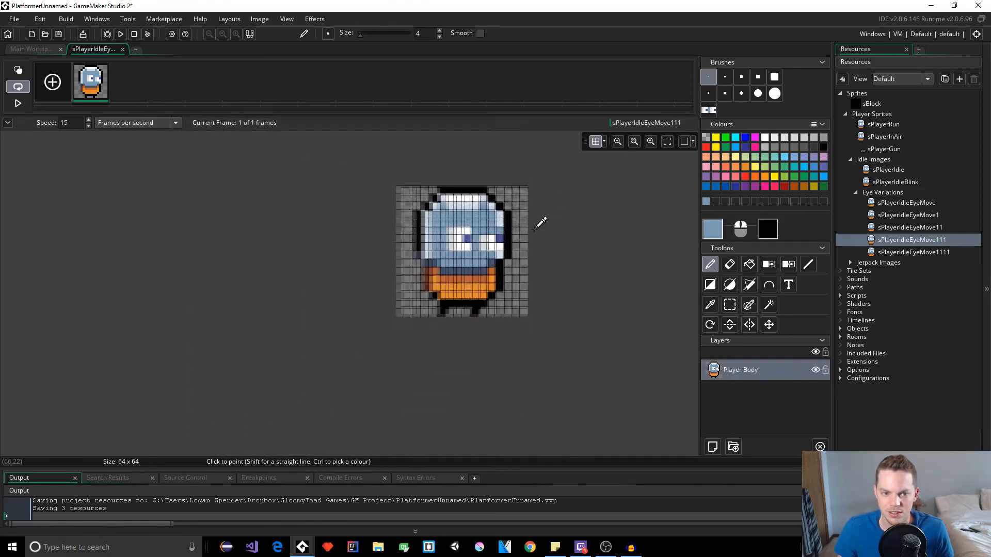
pyautogui.click(604, 141)
pyautogui.moveTo(756, 169); pyautogui.dragTo(714, 173)
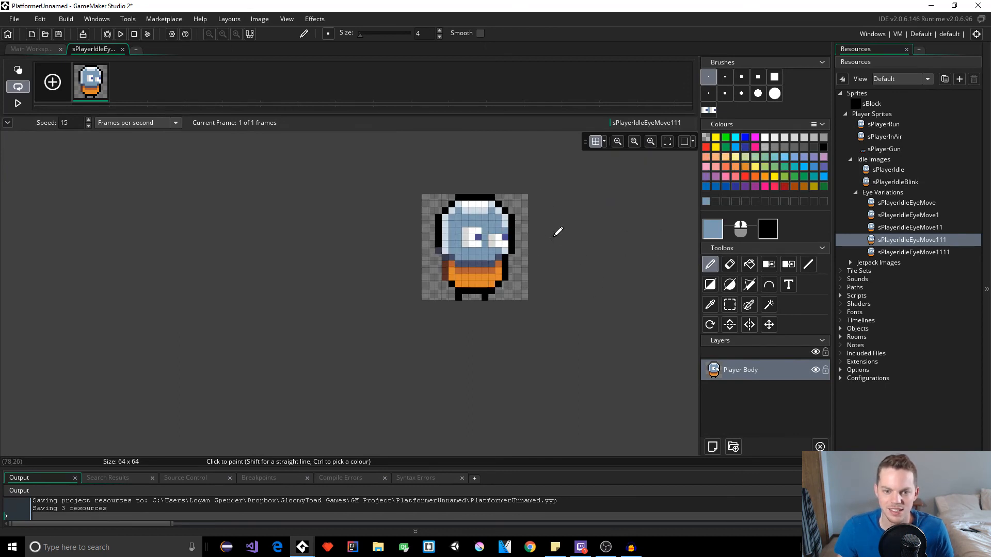
pyautogui.click(123, 49)
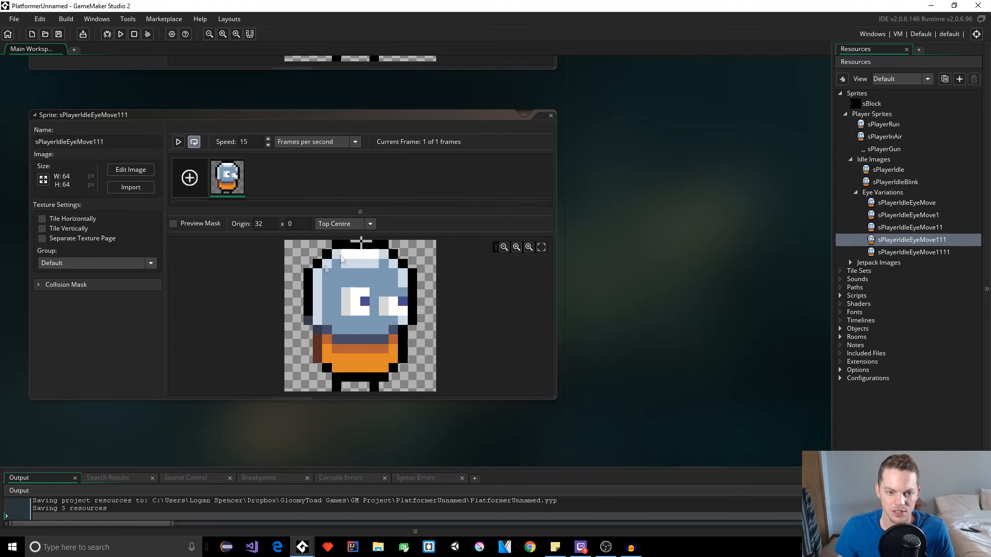
# - Open the sPlayerIdleEyeMove1111 image, show a faint 4 by 4 snapping grid and set the brush size to 4
pyautogui.doubleClick(916, 252)
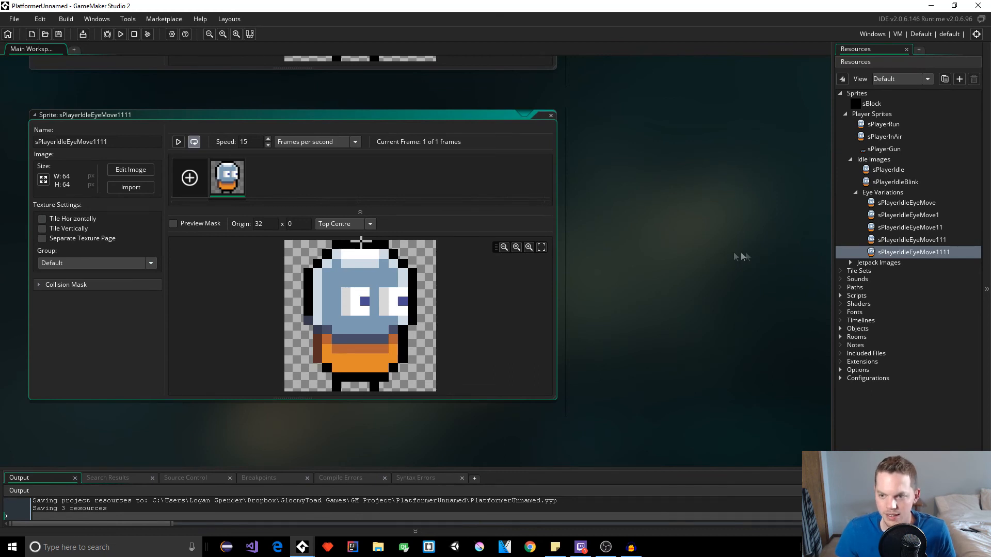
pyautogui.click(909, 253)
pyautogui.click(121, 145)
pyautogui.click(126, 170)
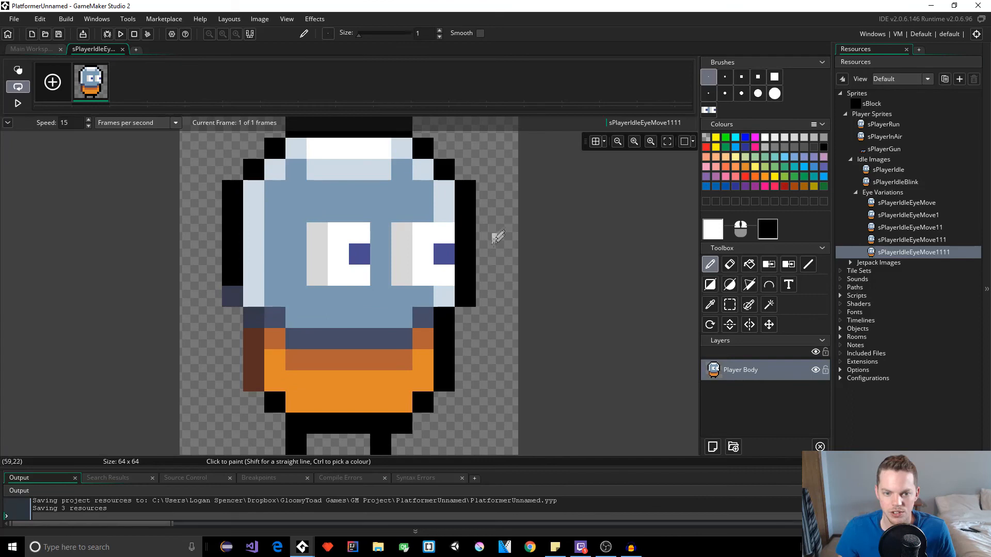
pyautogui.click(603, 141)
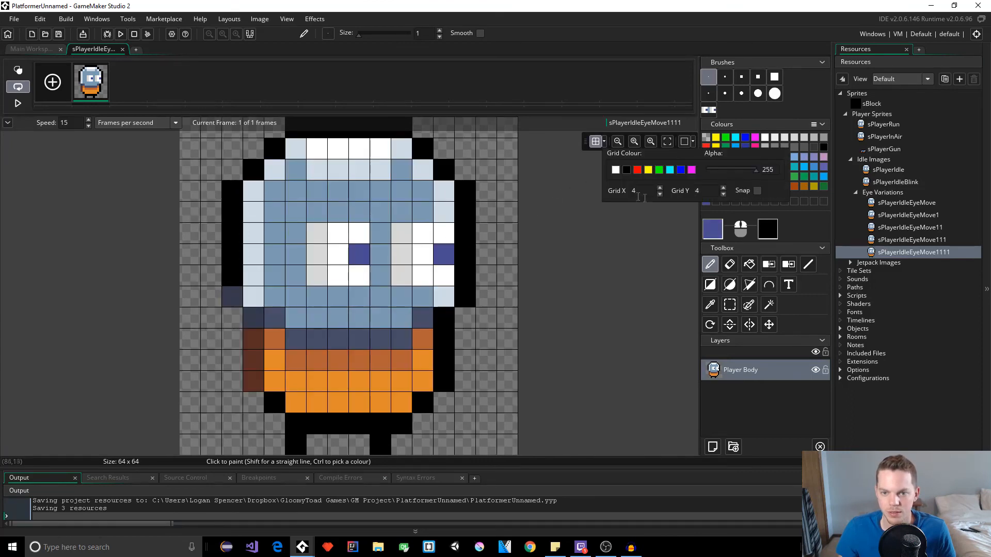
pyautogui.click(757, 191)
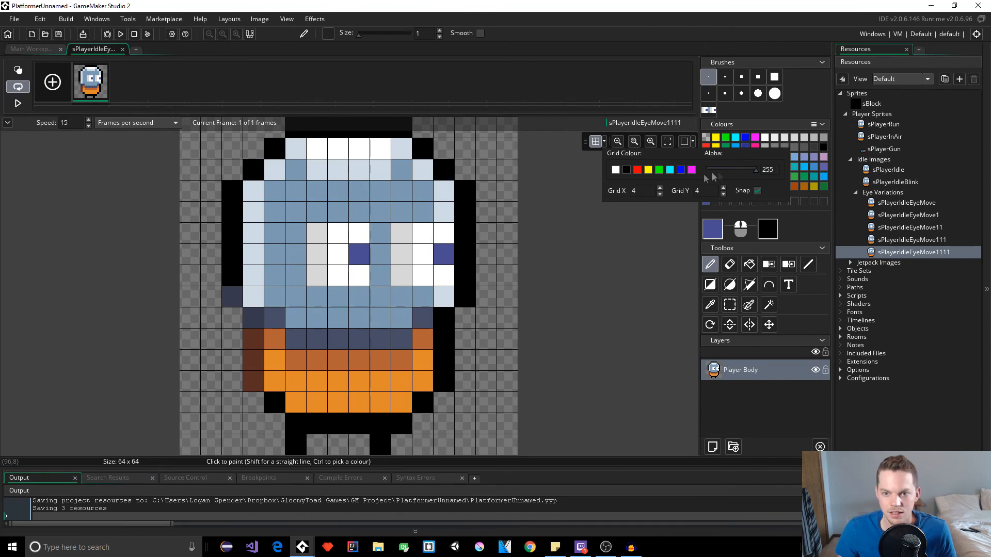
pyautogui.moveTo(756, 170); pyautogui.dragTo(711, 177)
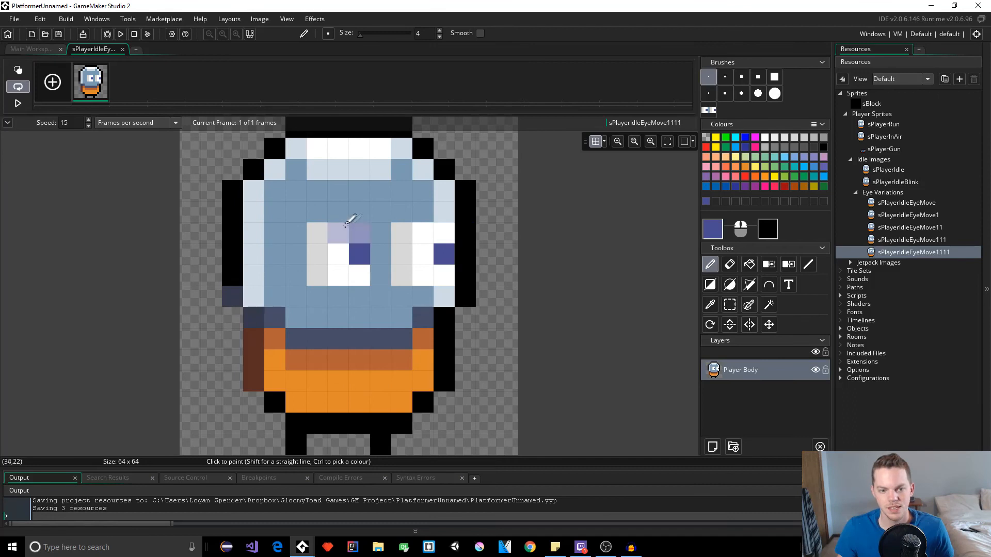
# - Cover the top row of both eyes with the face blue, using the pale helmet colour for the outermost block
pyautogui.keyDown('ctrl'); pyautogui.click(308, 209); pyautogui.keyUp('ctrl')
pyautogui.click(329, 231)
pyautogui.moveTo(334, 227); pyautogui.dragTo(430, 232)
pyautogui.keyDown('ctrl'); pyautogui.click(448, 213); pyautogui.keyUp('ctrl')
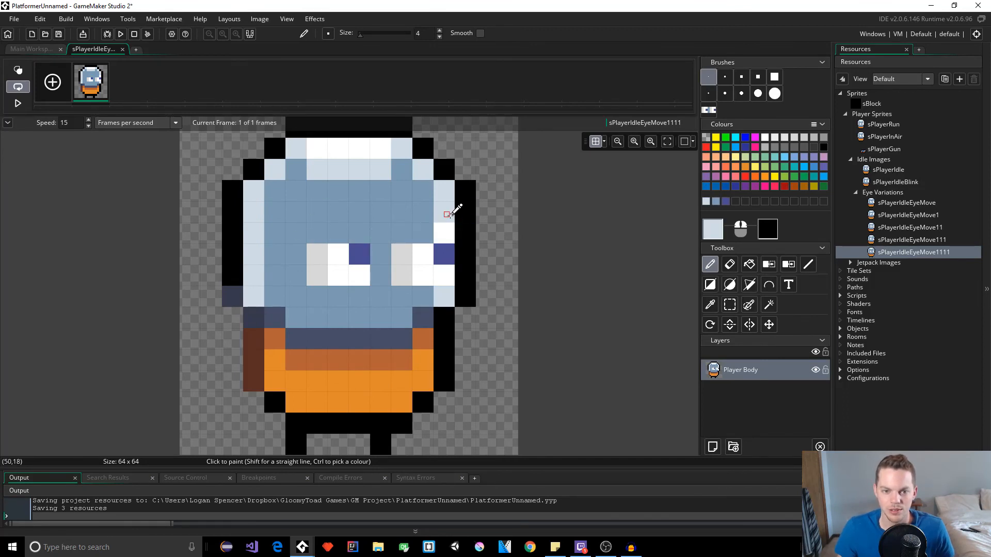
pyautogui.click(443, 228)
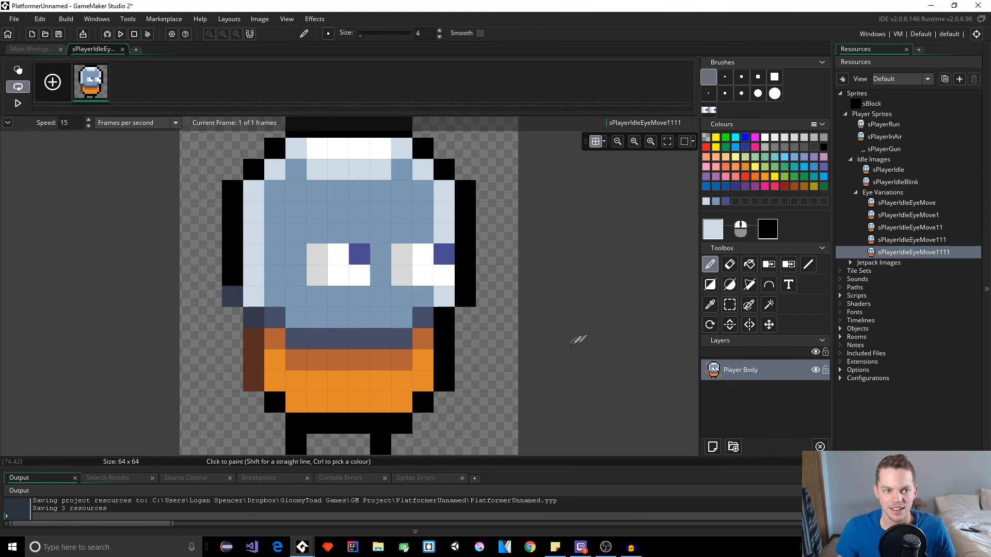
# - Repaint the outermost block above the right-hand pupil in the face blue, undo any stray block, and close the image editor
pyautogui.keyDown('ctrl'); pyautogui.click(429, 230); pyautogui.keyUp('ctrl')
pyautogui.click(444, 233)
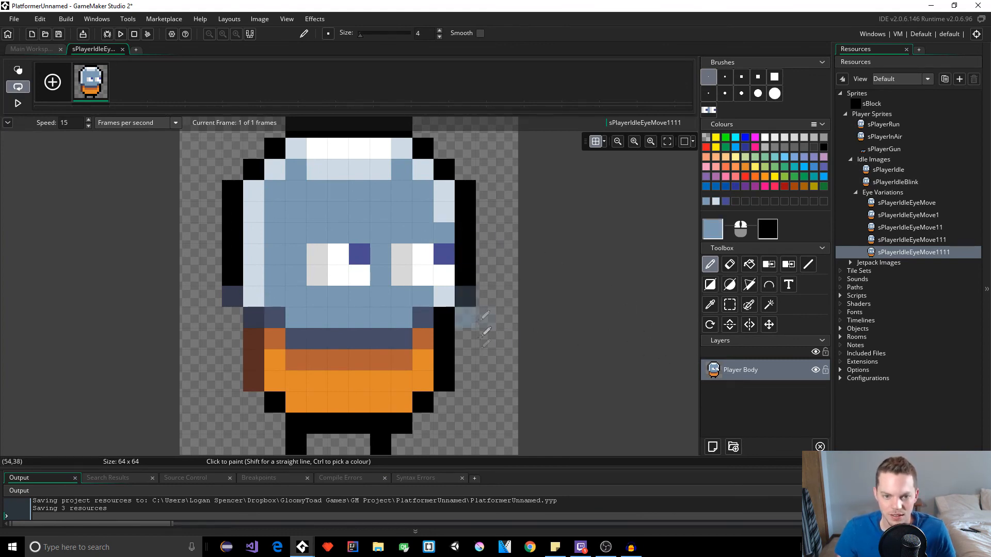
pyautogui.click(466, 254)
pyautogui.hotkey('ctrl', 'z')
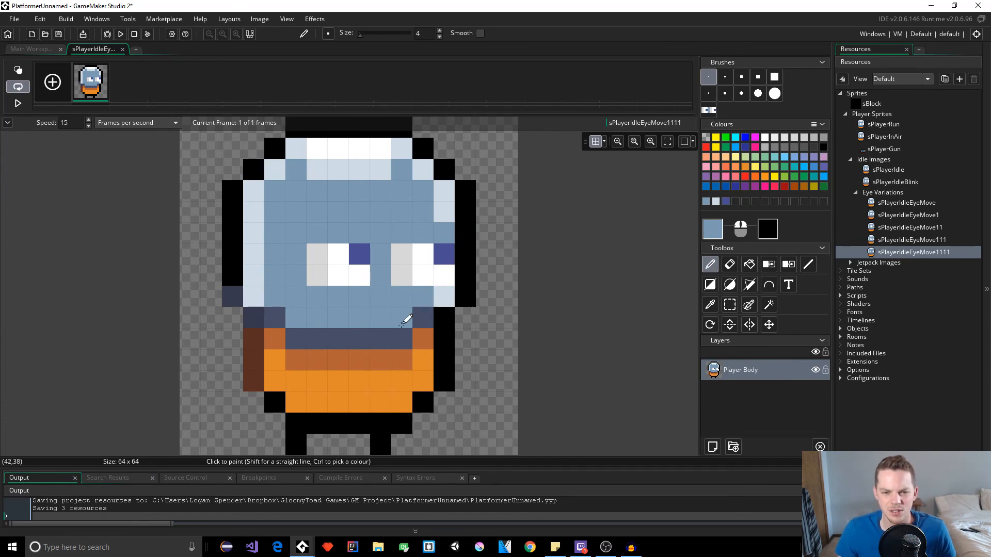
pyautogui.click(123, 49)
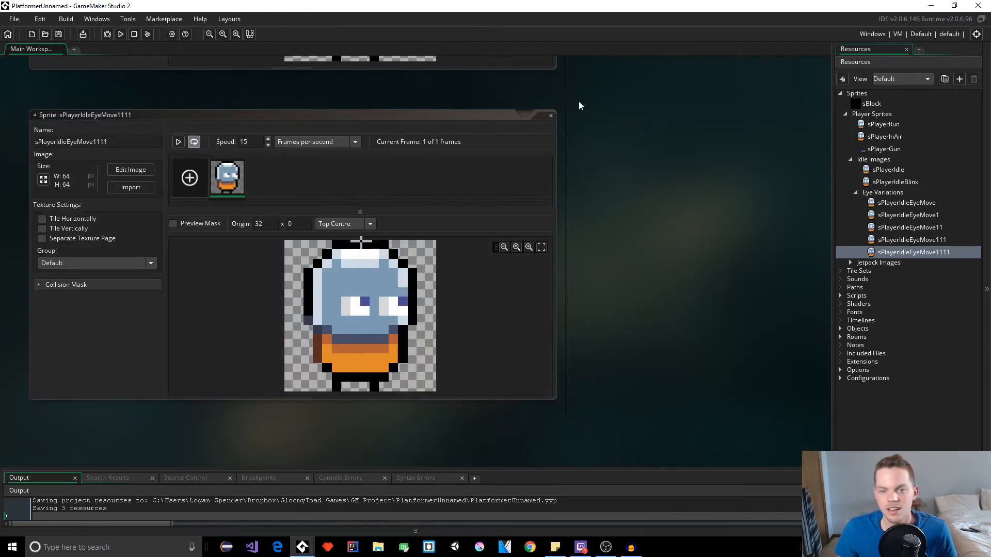
# - Close the sprite windows of sPlayerIdleEyeMove1111, sPlayerIdleEyeMove111 and sPlayerIdleEyeMove11
pyautogui.click(551, 115)
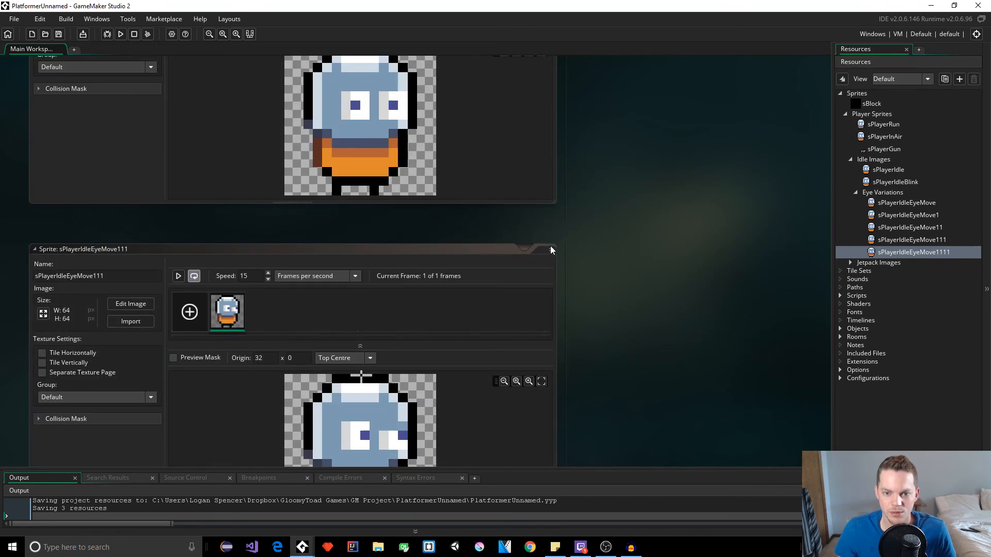
pyautogui.click(551, 250)
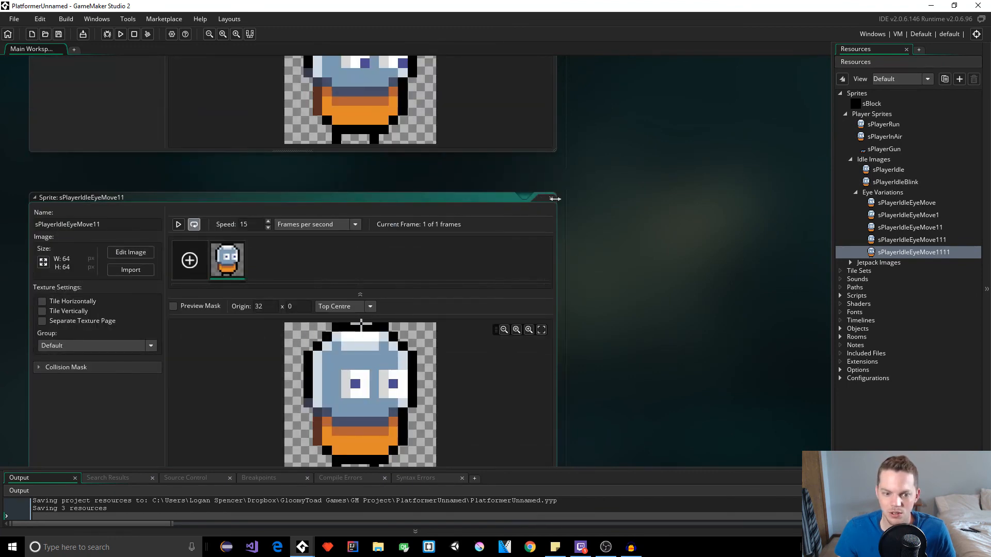
pyautogui.click(551, 198)
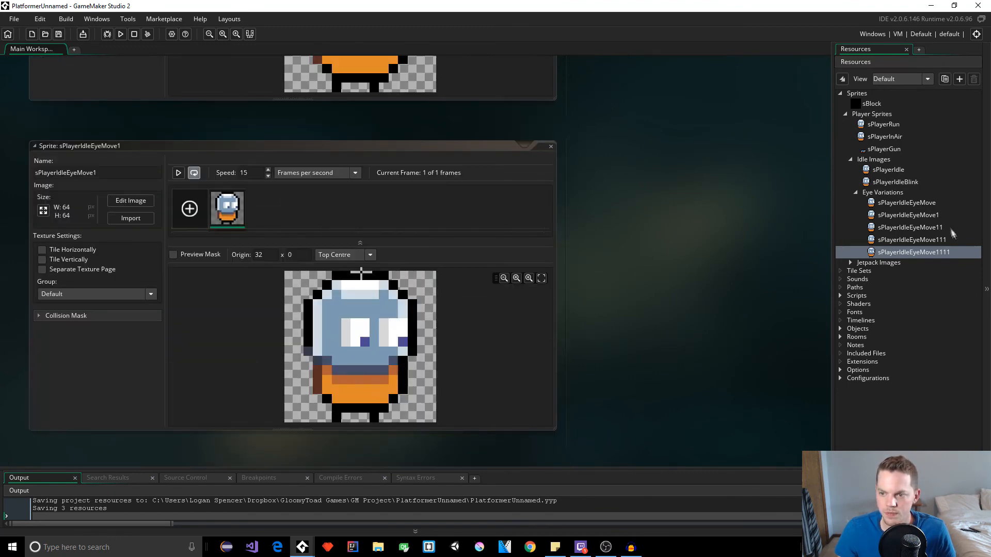
# - Try to rename the sPlayerIdleEyeMove sprite as sPlayerIdleEyeMove1
pyautogui.click(940, 230)
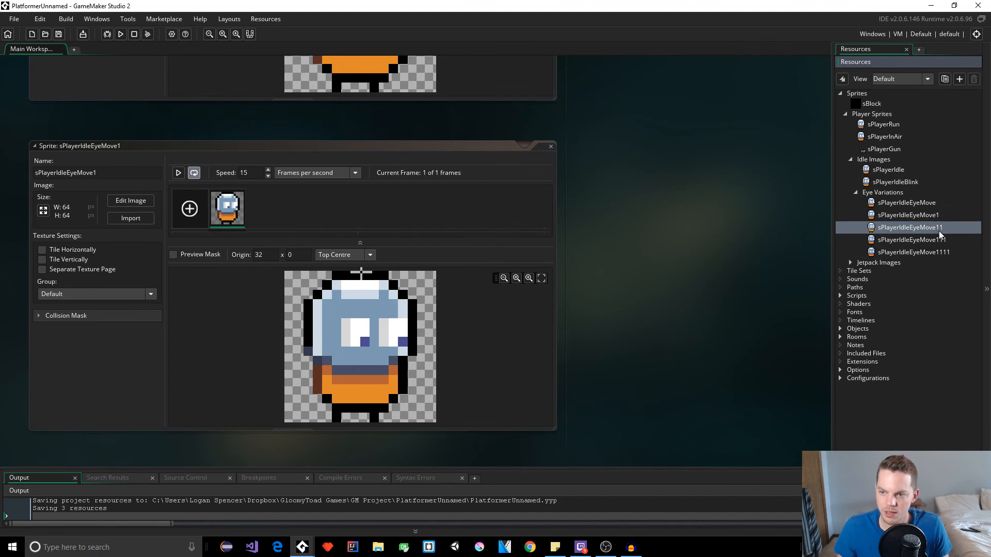
pyautogui.click(930, 201)
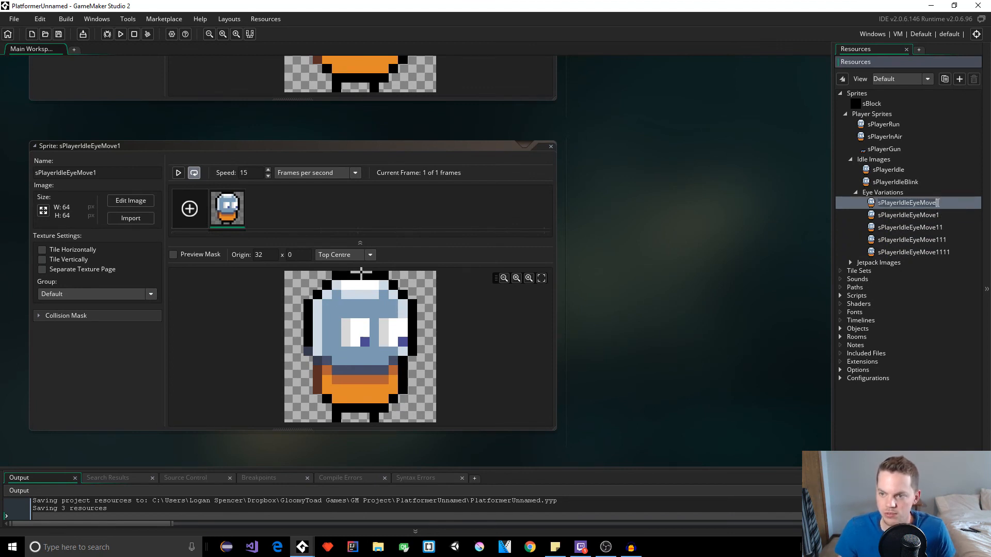
pyautogui.click(937, 214)
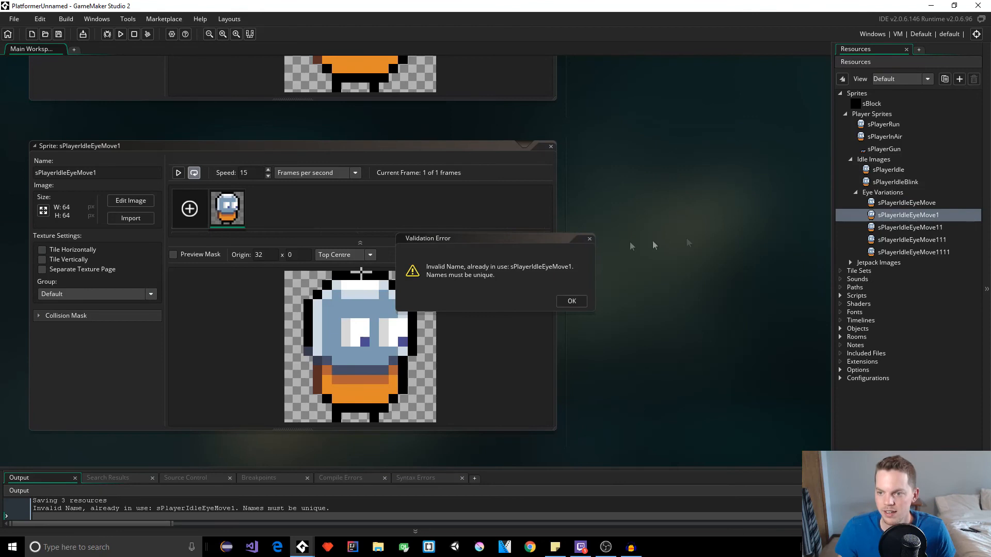
pyautogui.press('Return')
# - Rename the sPlayerIdleEyeMove1 sprite as sPlayerIdleEyeMove2
pyautogui.click(937, 214)
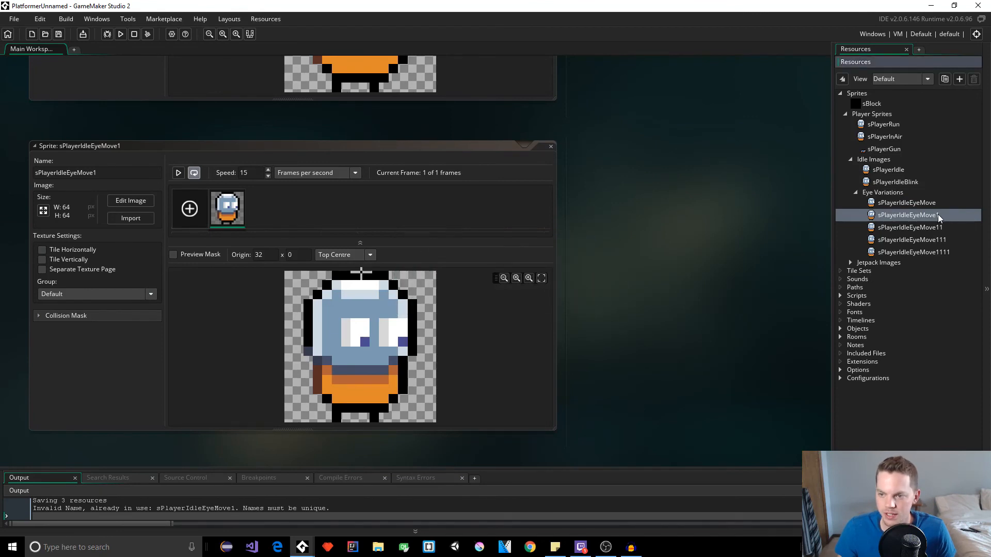
pyautogui.click(939, 217)
pyautogui.click(940, 216)
pyautogui.press('BackSpace')
pyautogui.write('2')
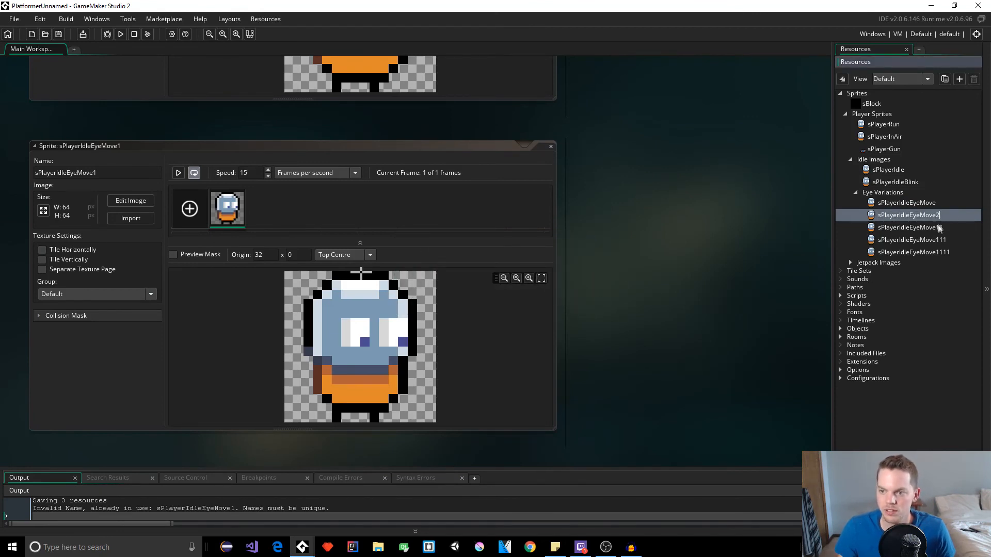
# - Rename the sPlayerIdleEyeMove11 sprite as sPlayerIdleEyeMove3
pyautogui.click(937, 228)
pyautogui.click(942, 228)
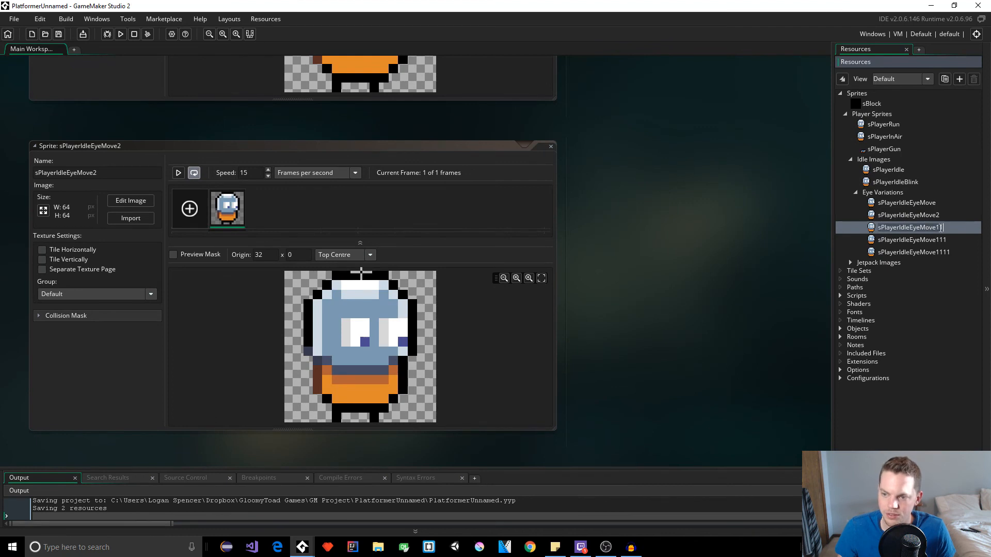
pyautogui.press('BackSpace')
pyautogui.press('BackSpace')
pyautogui.write('3')
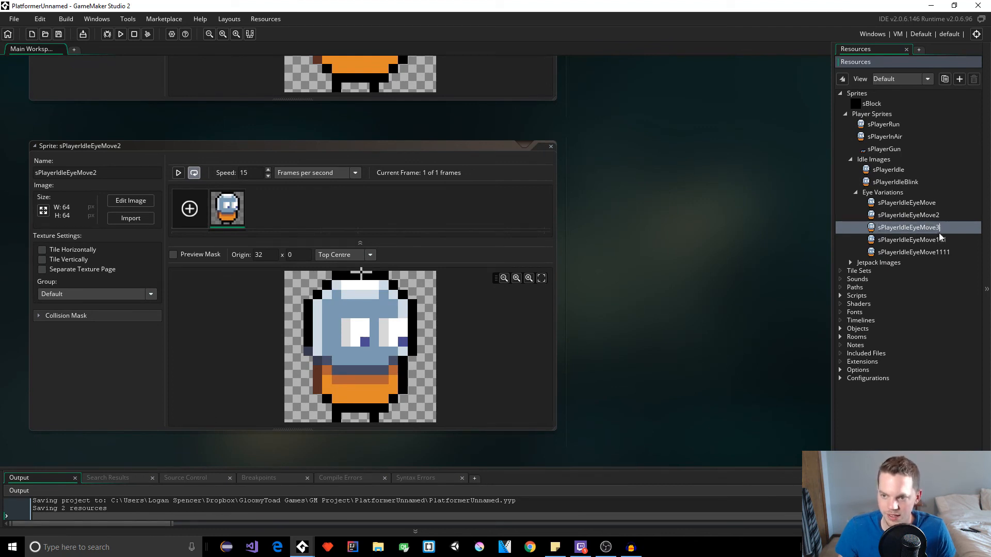
# - Rename the sPlayerIdleEyeMove111 sprite as sPlayerIdleEyeMove4
pyautogui.click(941, 238)
pyautogui.click(936, 238)
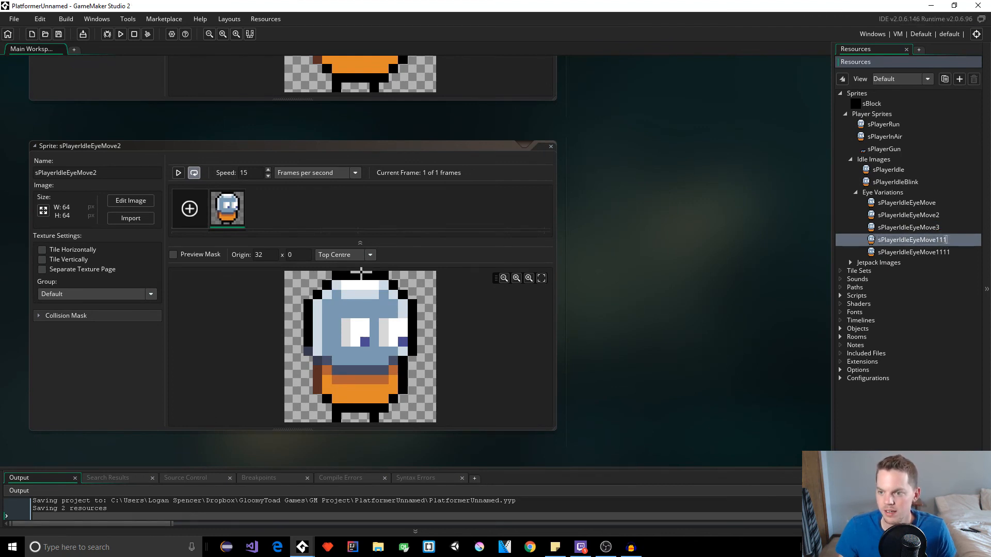
pyautogui.press('BackSpace')
pyautogui.press('BackSpace')
pyautogui.press('BackSpace')
pyautogui.write('4')
# - Rename the sPlayerIdleEyeMove1111 sprite as sPlayerIdleEyeMove5 and the unnumbered sPlayerIdleEyeMove as sPlayerIdleEyeMove1
pyautogui.click(945, 252)
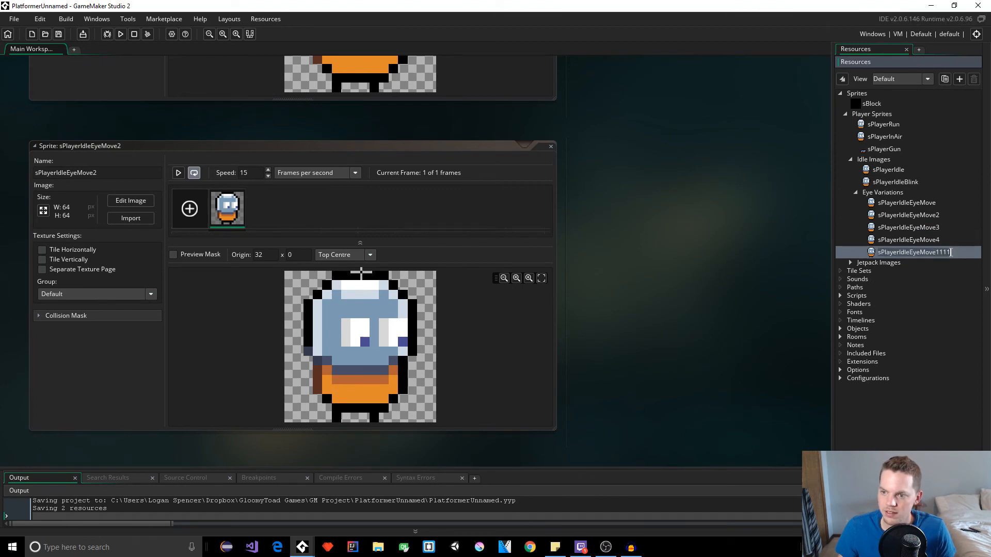
pyautogui.click(936, 203)
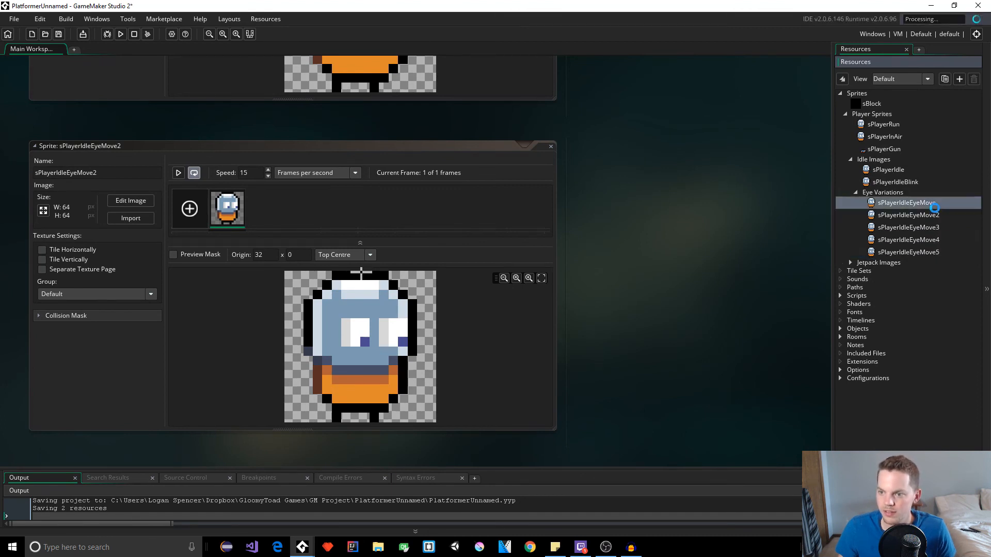
pyautogui.click(935, 203)
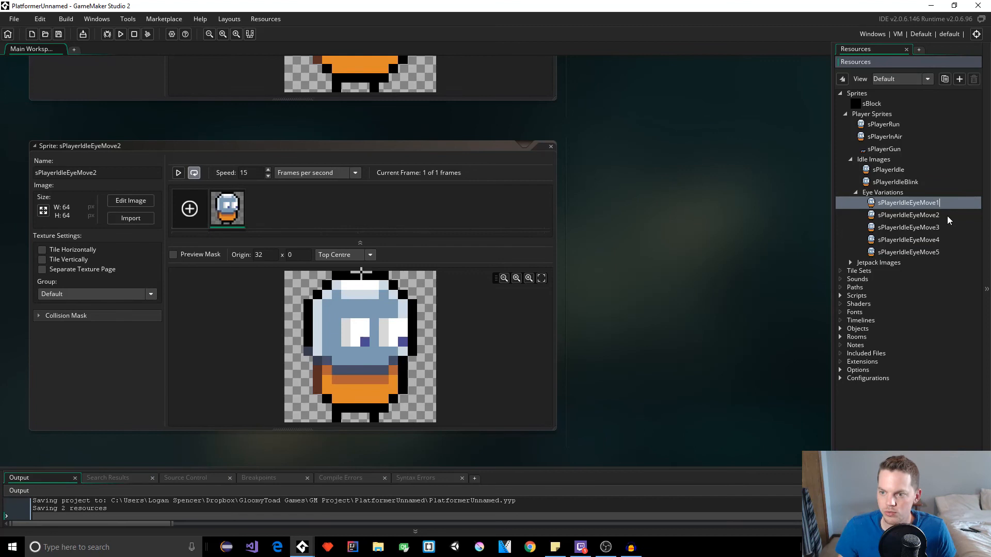
pyautogui.click(924, 229)
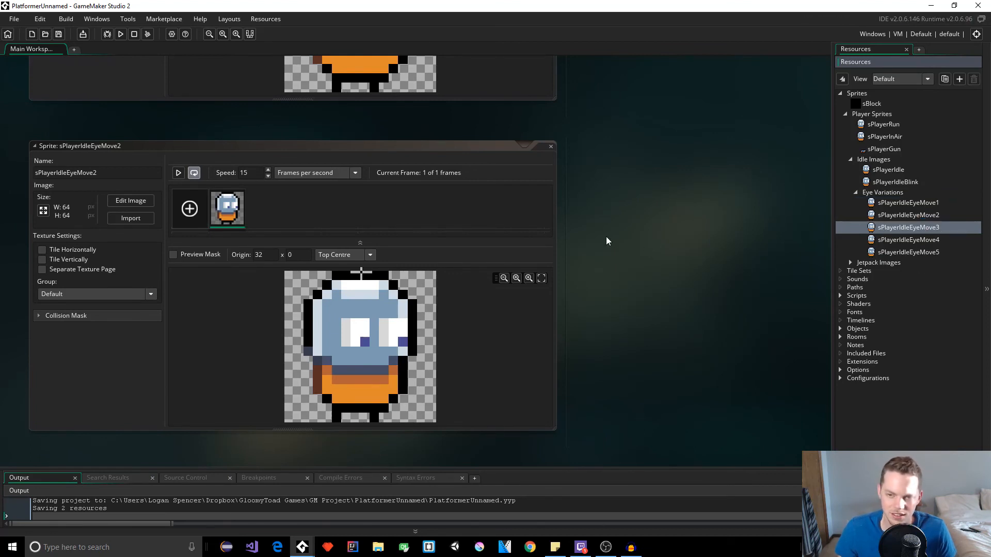
# - Close the sPlayerIdleEyeMove2 sprite window in the workspace
pyautogui.click(560, 148)
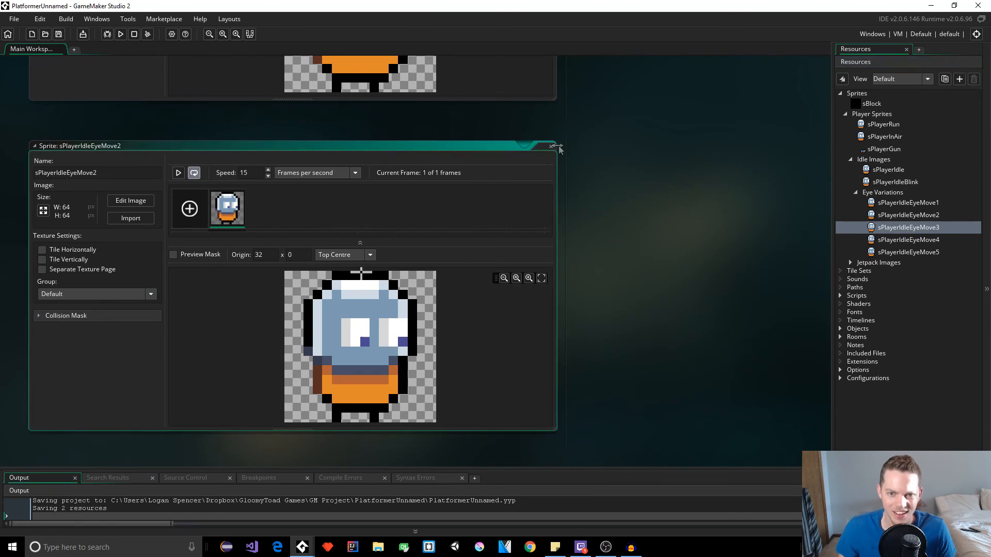
pyautogui.click(911, 207)
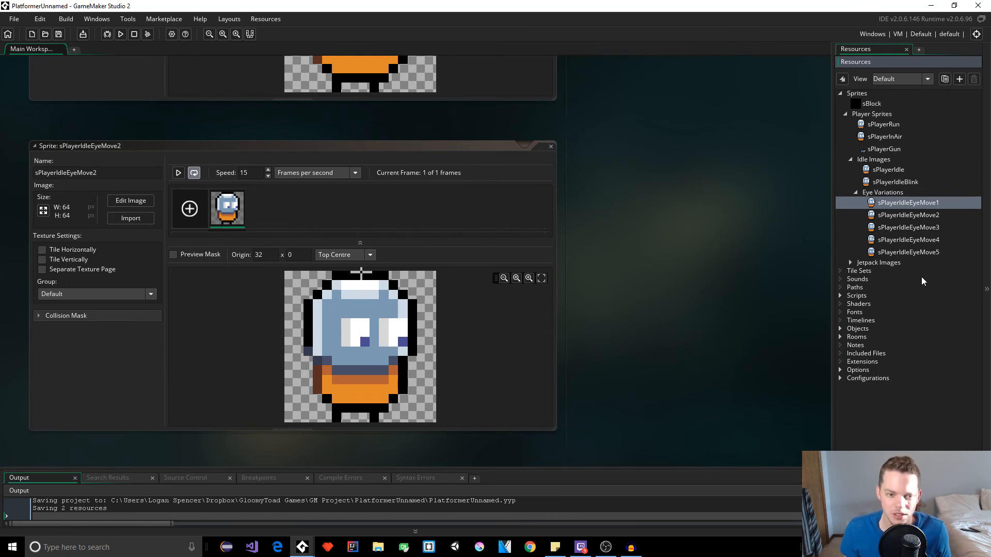
pyautogui.click(550, 148)
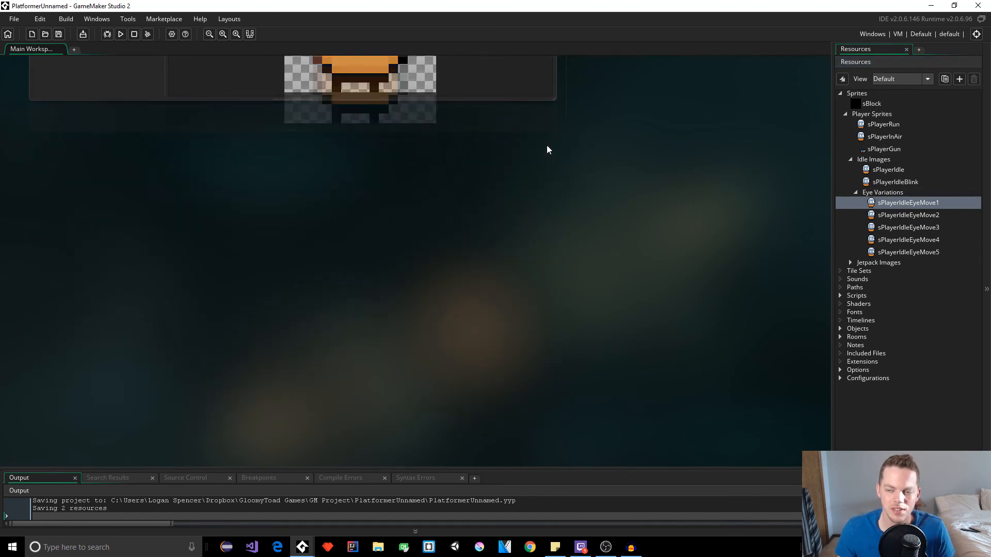
pyautogui.scroll(2, 547, 145)
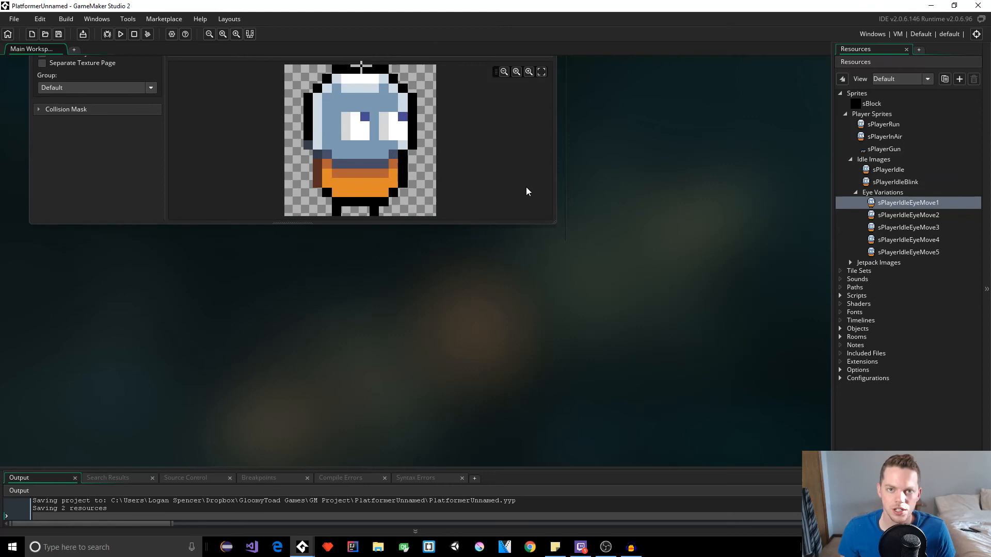